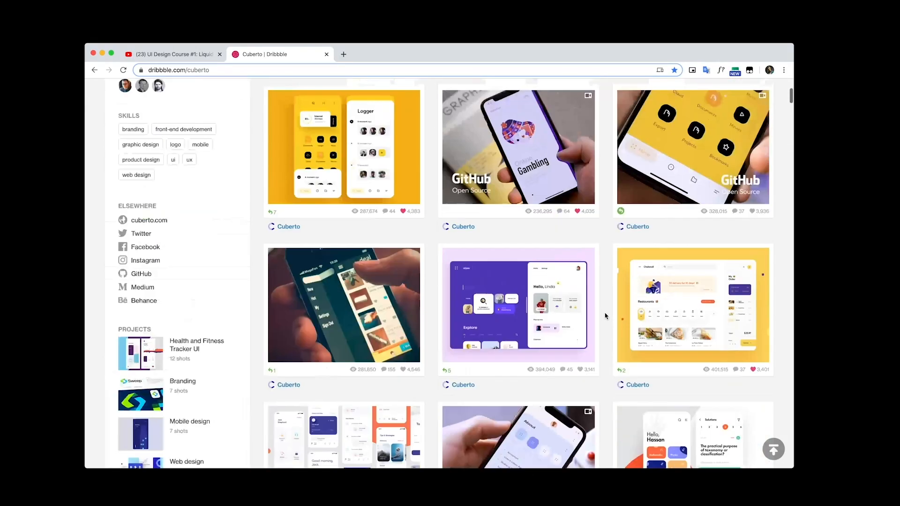
# Browse the Cuberto team's shots on Dribbble to review their mobile and web design work.
pyautogui.scroll(5, 605, 309)
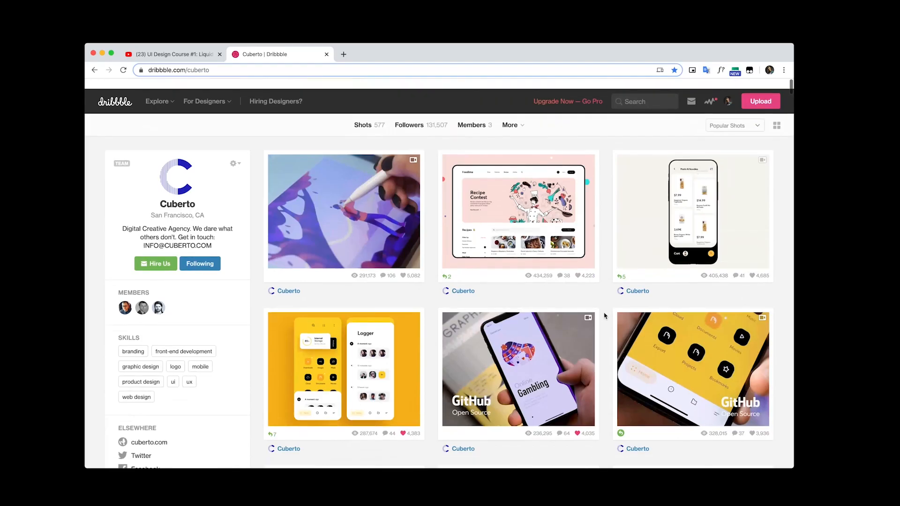
pyautogui.scroll(-1, 604, 304)
pyautogui.scroll(-6, 606, 292)
pyautogui.scroll(-2, 606, 292)
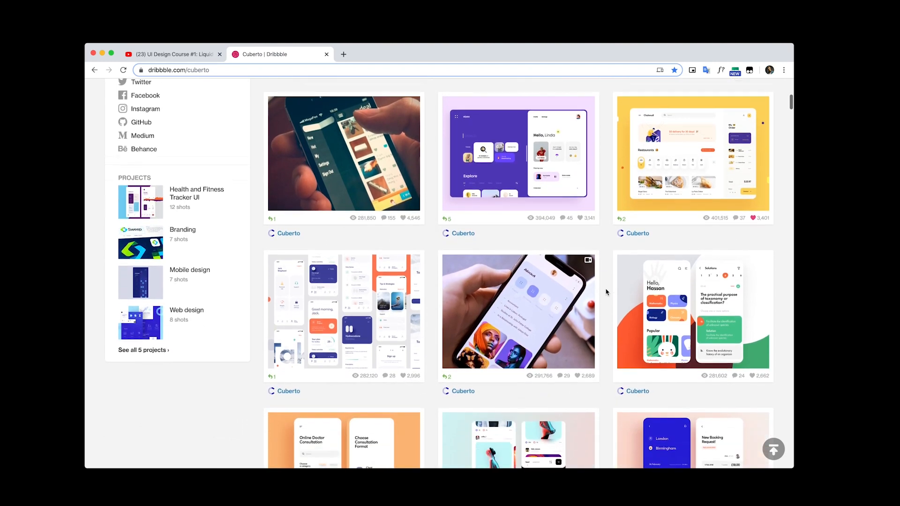
pyautogui.scroll(-7, 572, 277)
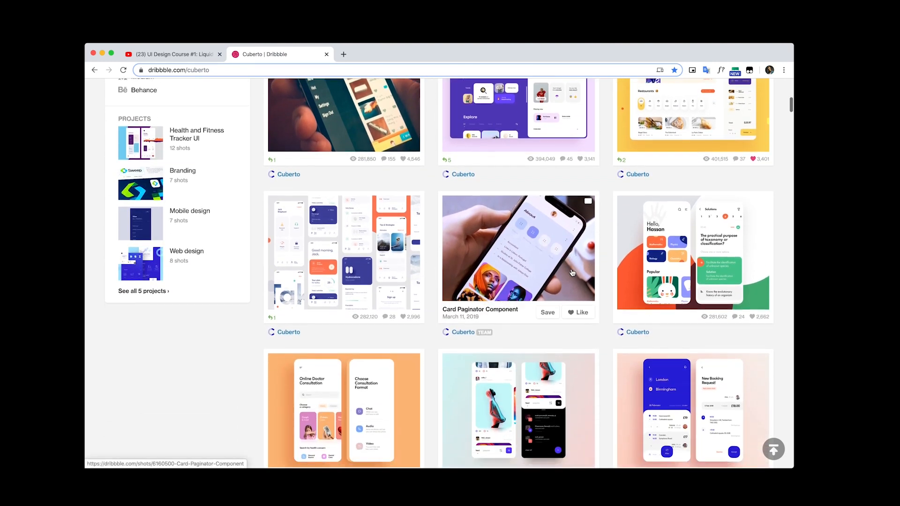
pyautogui.scroll(-11, 566, 264)
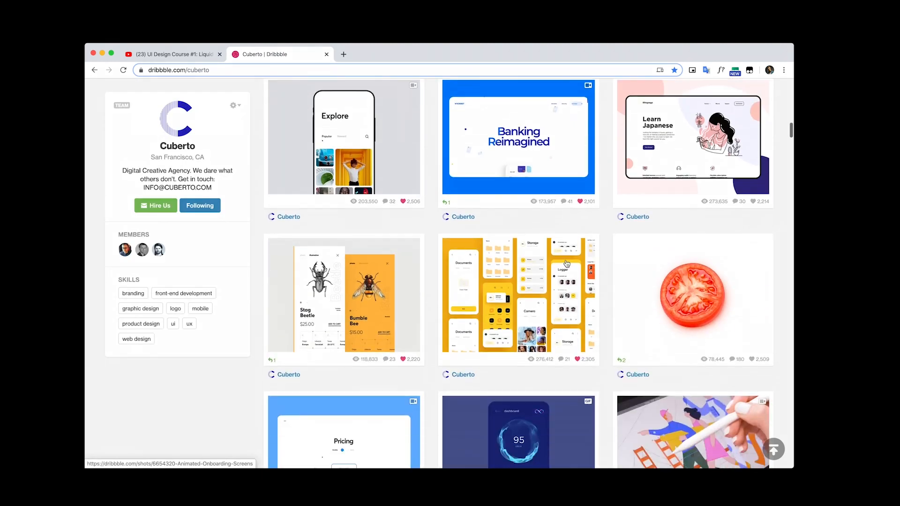
pyautogui.scroll(-5, 598, 270)
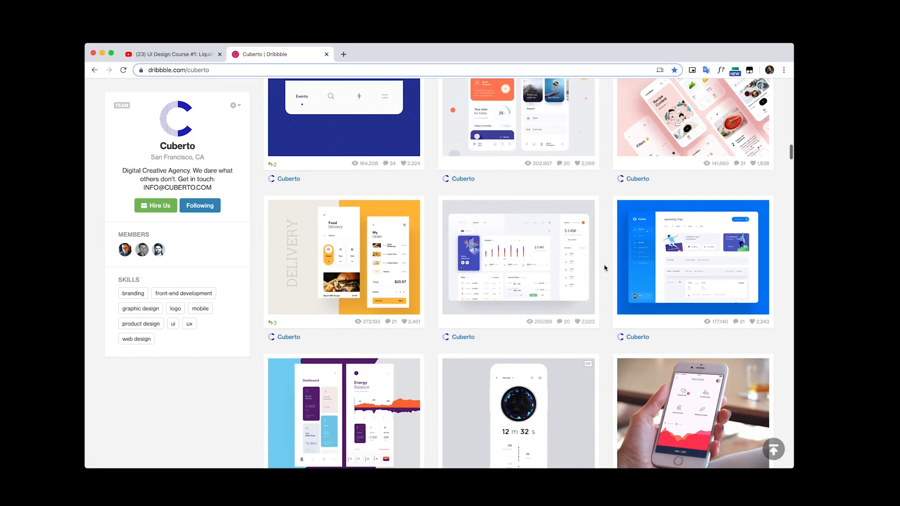
pyautogui.scroll(-5, 602, 268)
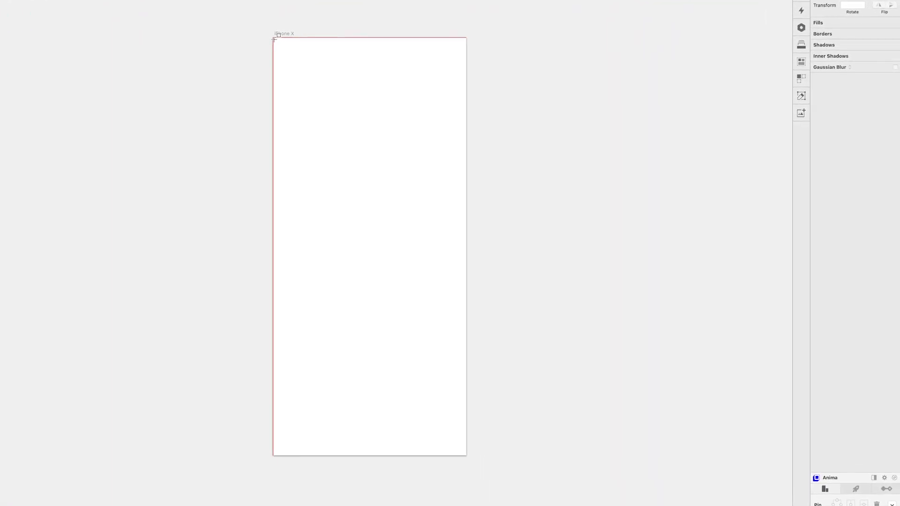
# Draw a full-width rectangle over about the upper three quarters of the iPhone X artboard and fill it orange.
pyautogui.moveTo(272, 38); pyautogui.dragTo(466, 355)
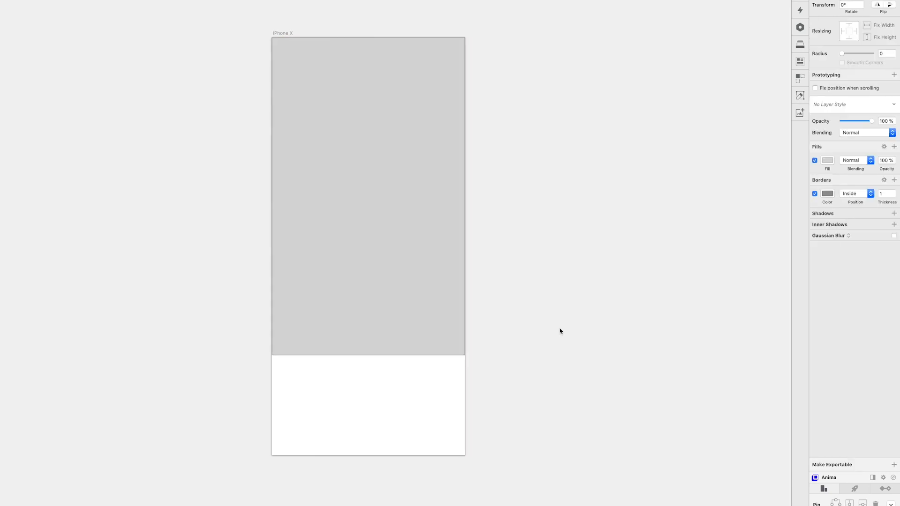
pyautogui.click(827, 162)
pyautogui.click(814, 332)
pyautogui.click(542, 286)
# Duplicate the orange rectangle, fit the copy to the artboard's remaining lower area and fill it light grey.
pyautogui.moveTo(367, 211); pyautogui.dragTo(367, 310)
pyautogui.moveTo(367, 137); pyautogui.dragTo(367, 356)
pyautogui.click(828, 162)
pyautogui.click(827, 331)
# Add the text "Bangkok" near the top of the orange area and colour it white.
pyautogui.press('t')
pyautogui.click(304, 94)
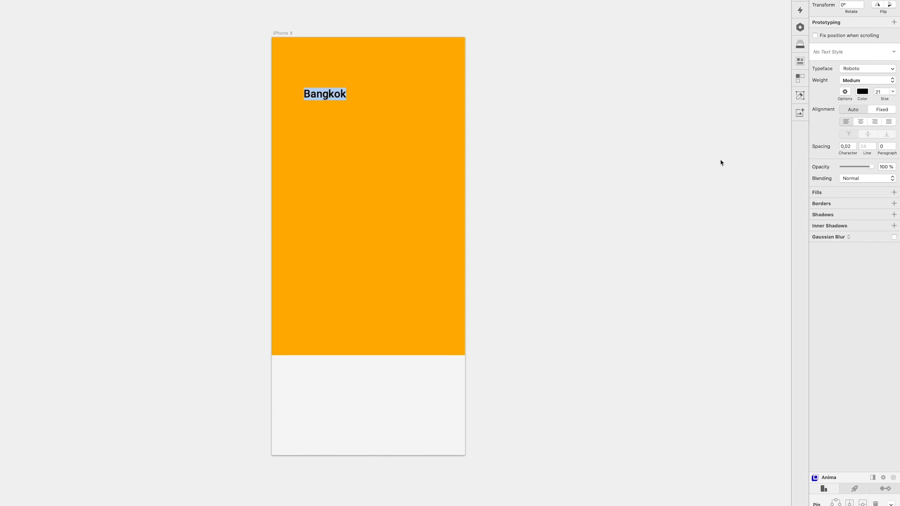
pyautogui.click(866, 91)
pyautogui.moveTo(764, 75); pyautogui.dragTo(762, 71)
pyautogui.click(861, 94)
# Set the Bangkok text to Sofia Pro, Semi Bold, size 60.
pyautogui.click(866, 68)
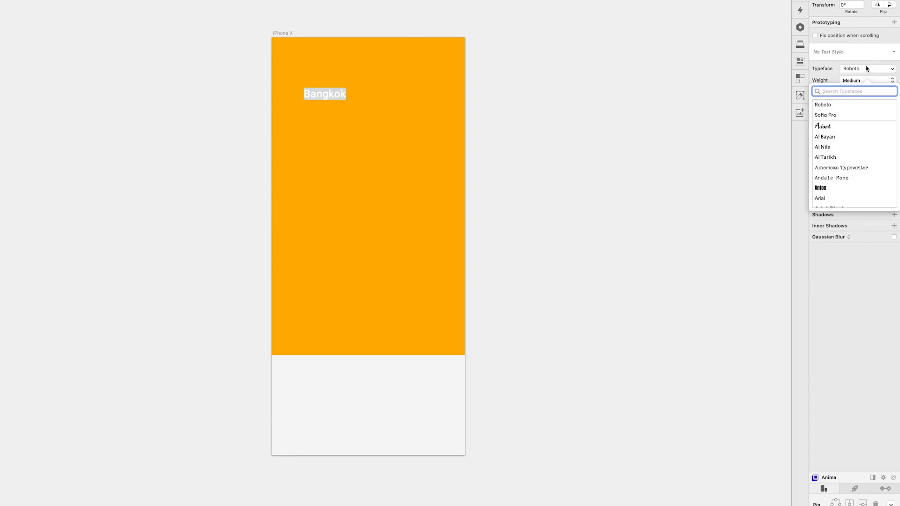
pyautogui.write('sofia')
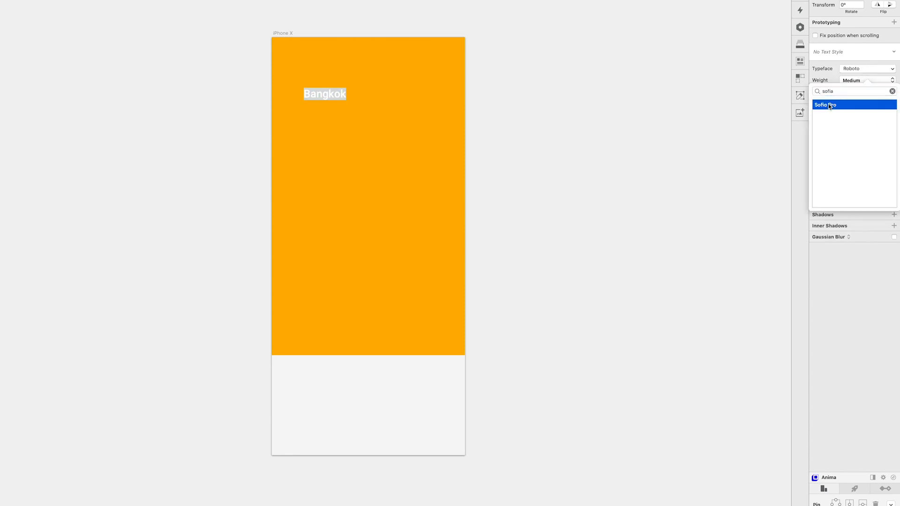
pyautogui.click(853, 81)
pyautogui.click(852, 94)
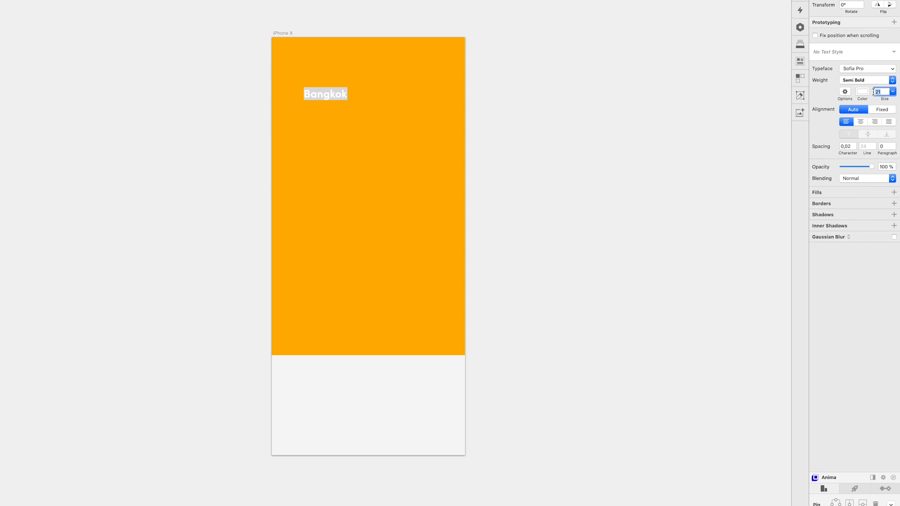
pyautogui.press('Return')
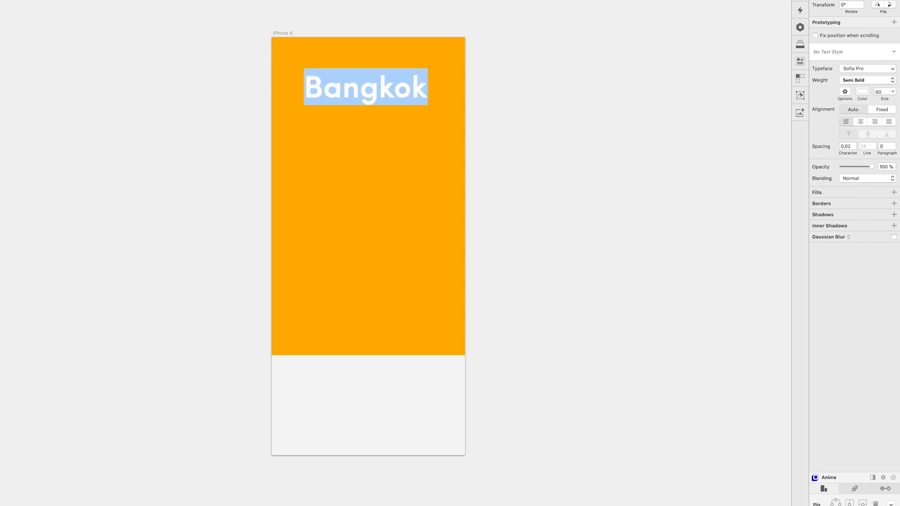
# Nudge the Bangkok title left, set its character spacing to -0.18 and its opacity to 90%.
pyautogui.press('Escape')
pyautogui.press('alt')
pyautogui.press('alt')
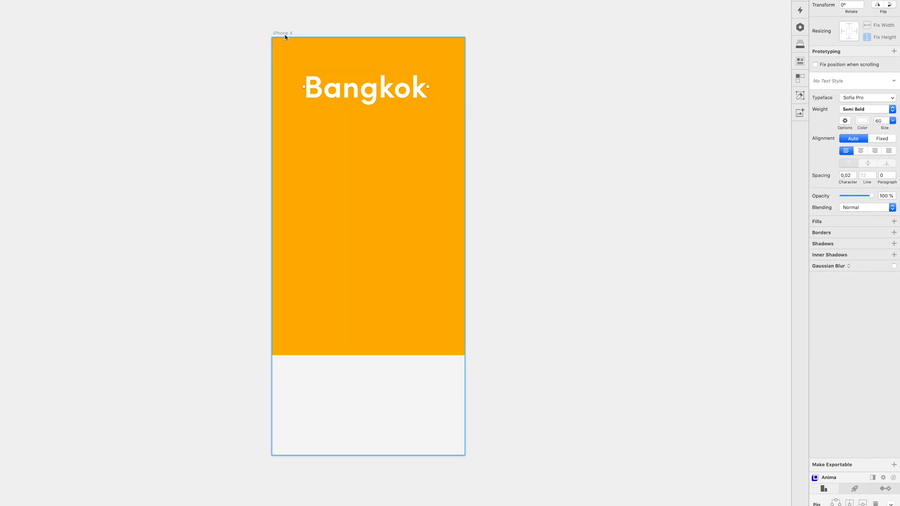
pyautogui.press('Left')
pyautogui.press('Left')
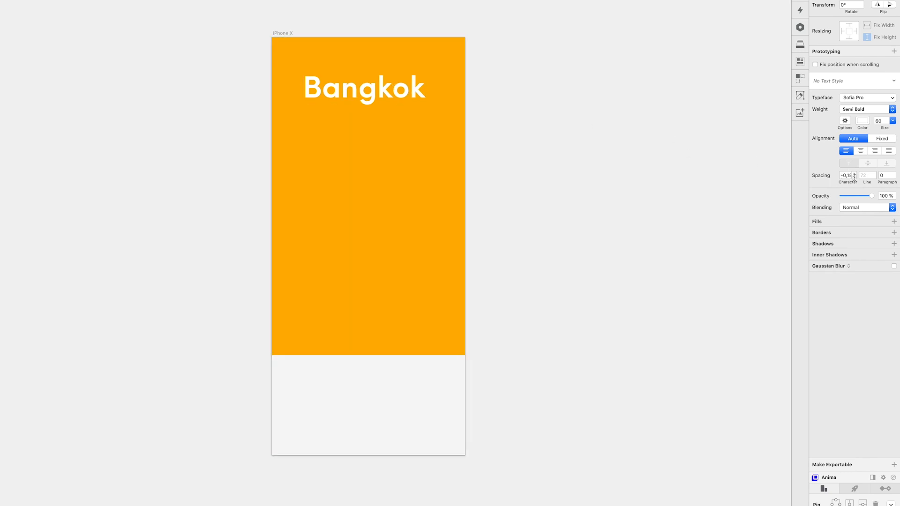
pyautogui.press('9')
# Duplicate the Bangkok title to its right on the same line, change the copy to "Tokyo" and set its opacity to 10%.
pyautogui.moveTo(320, 97); pyautogui.dragTo(466, 97)
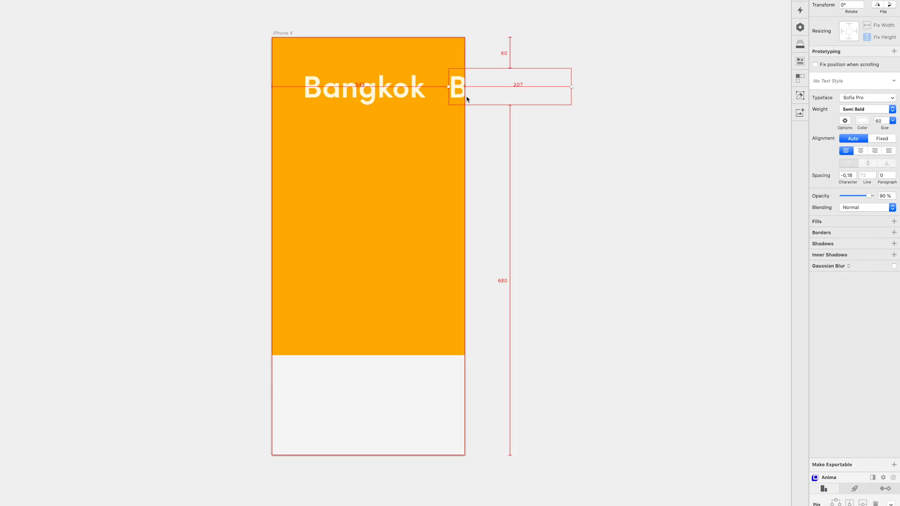
pyautogui.press('Return')
pyautogui.write('To0kyo')
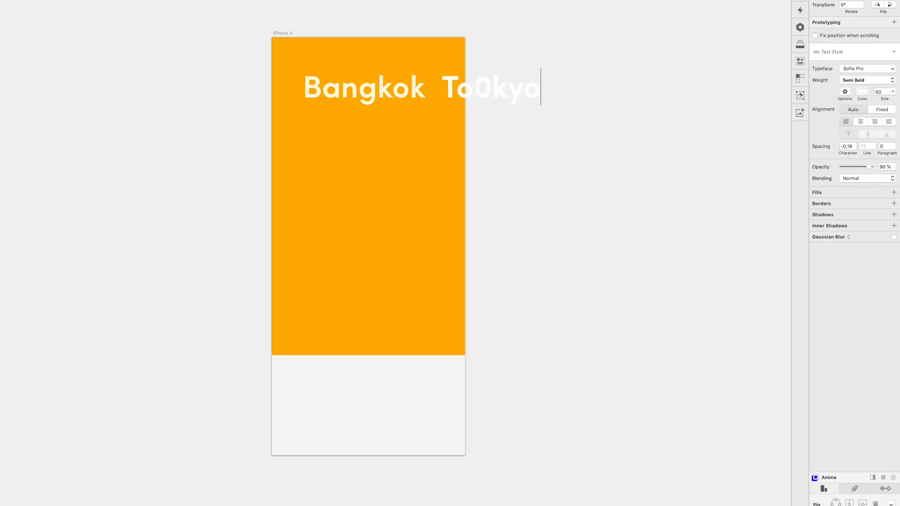
pyautogui.press('BackSpace')
pyautogui.click(102, 88)
pyautogui.click(104, 88)
pyautogui.click(446, 96)
pyautogui.press('1')
pyautogui.click(201, 128)
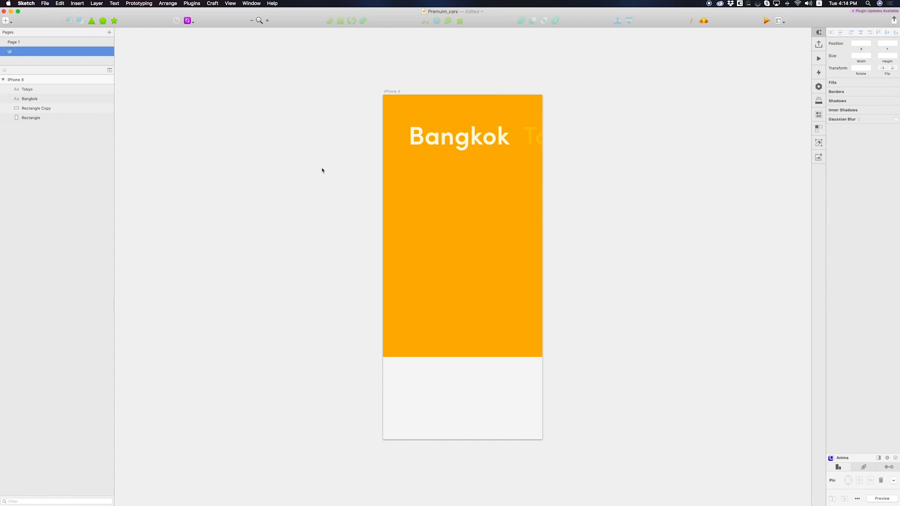
# Duplicate the Bangkok title directly below itself and change the copy's text to "Premium cars".
pyautogui.moveTo(422, 136); pyautogui.dragTo(422, 169)
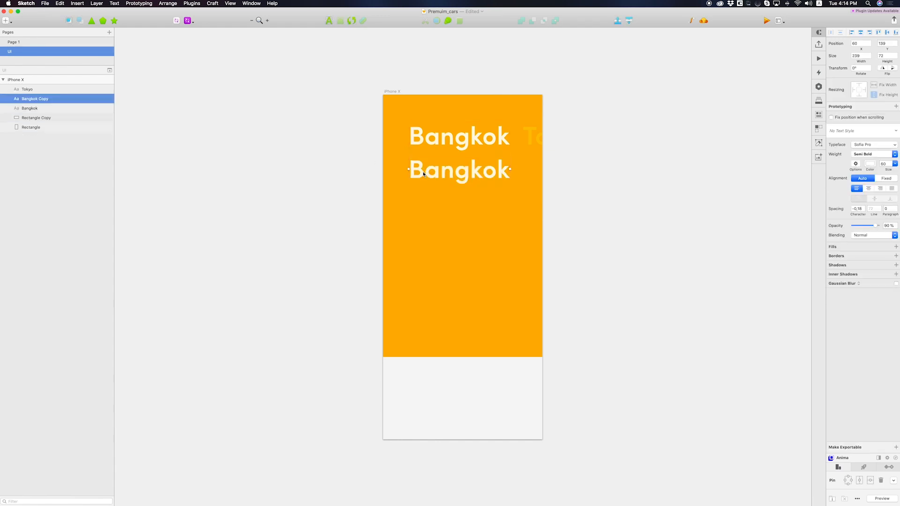
pyautogui.press('Return')
pyautogui.write('Premium cars')
# Colour the "Premium cars" text black and set its size to 20.
pyautogui.press('super+a')
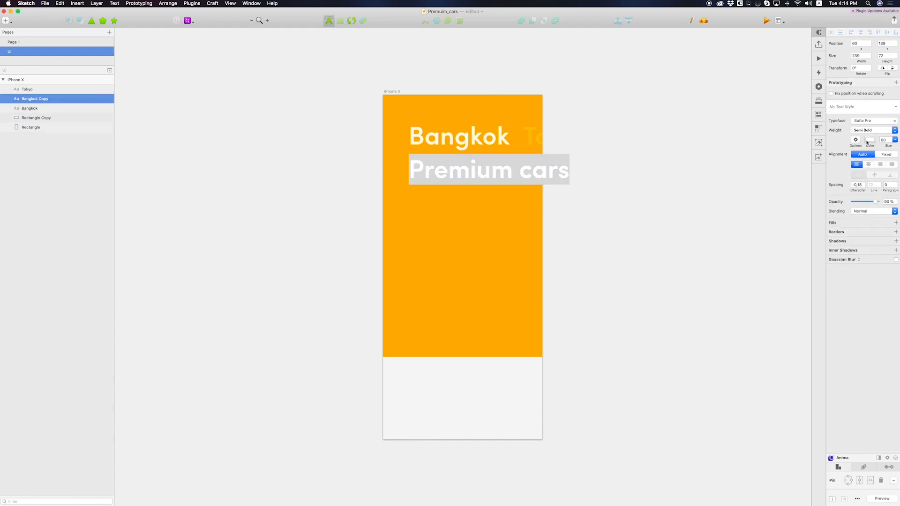
pyautogui.click(870, 139)
pyautogui.click(852, 265)
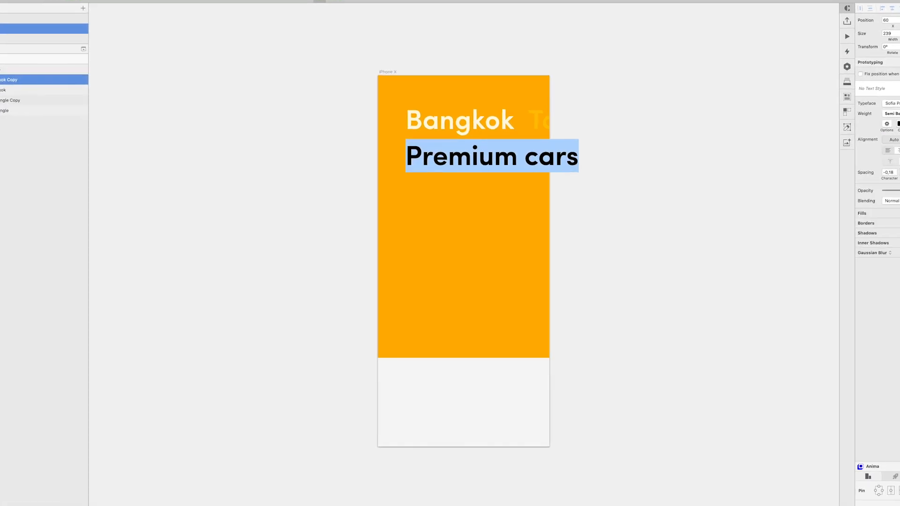
pyautogui.click(899, 124)
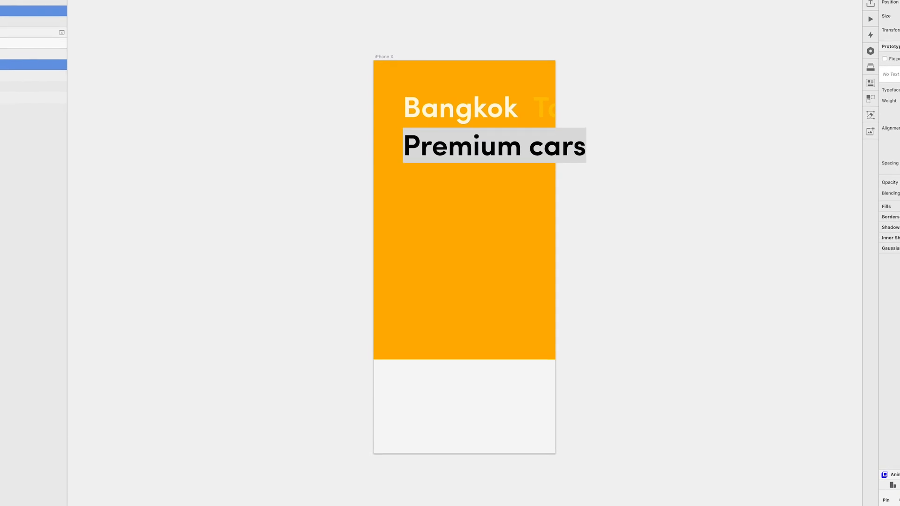
pyautogui.write('20')
pyautogui.press('Return')
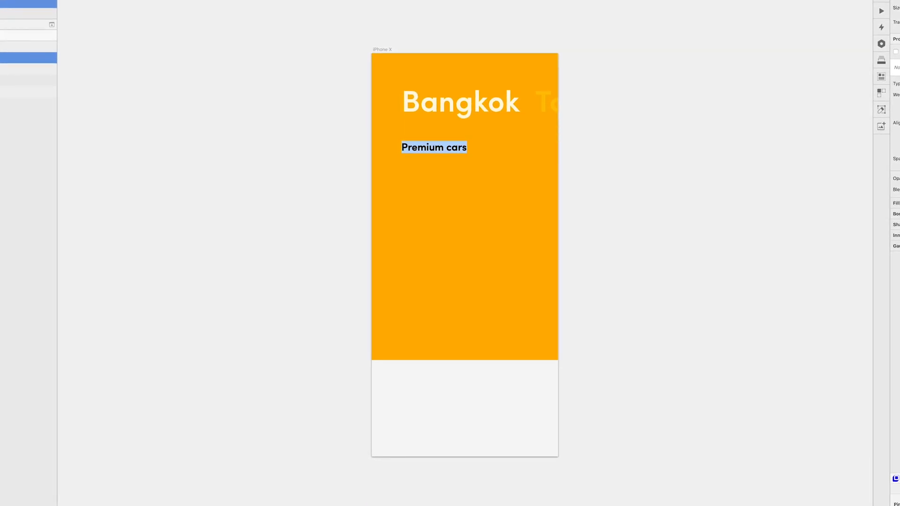
pyautogui.press('Escape')
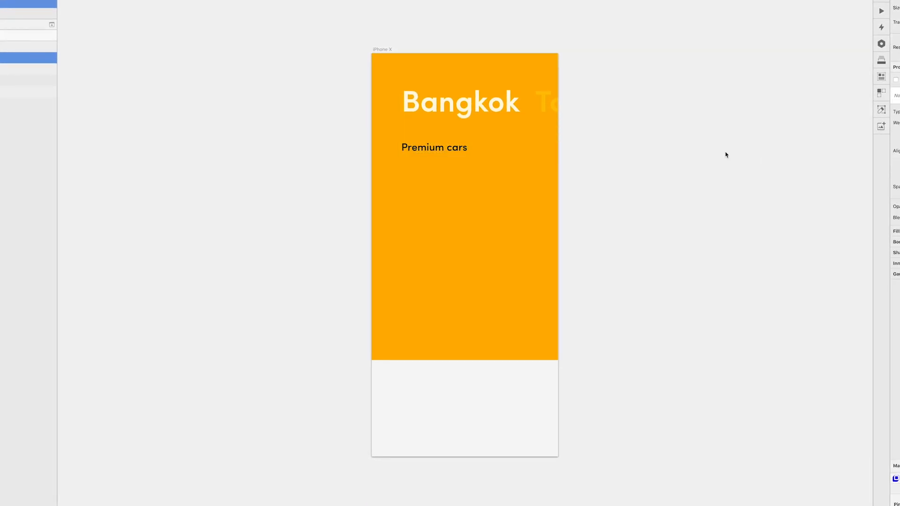
# Move the "Premium cars" text up 30 px towards the title and nudge the Bangkok title 2 px left.
pyautogui.hotkey('shift', 'Up')
pyautogui.hotkey('shift', 'Up')
pyautogui.hotkey('shift', 'Up')
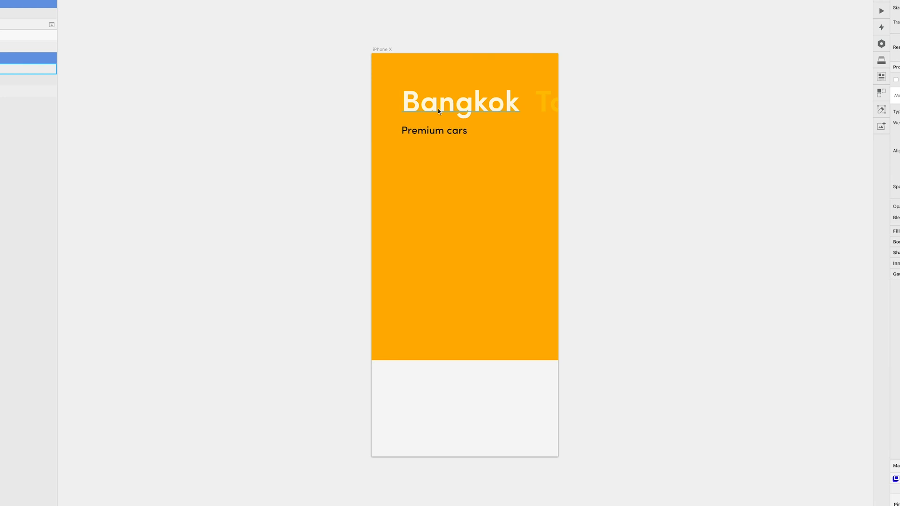
pyautogui.click(428, 109)
pyautogui.press('Left')
pyautogui.press('Left')
pyautogui.press('Escape')
# Draw a 270 × 410 card rectangle below "Premium cars" and move it down to Y 260, overlapping the grey area.
pyautogui.press('r')
pyautogui.moveTo(402, 157)
pyautogui.mouseDown()
pyautogui.moveTo(532, 393)
pyautogui.moveTo(534, 360)
pyautogui.mouseUp()
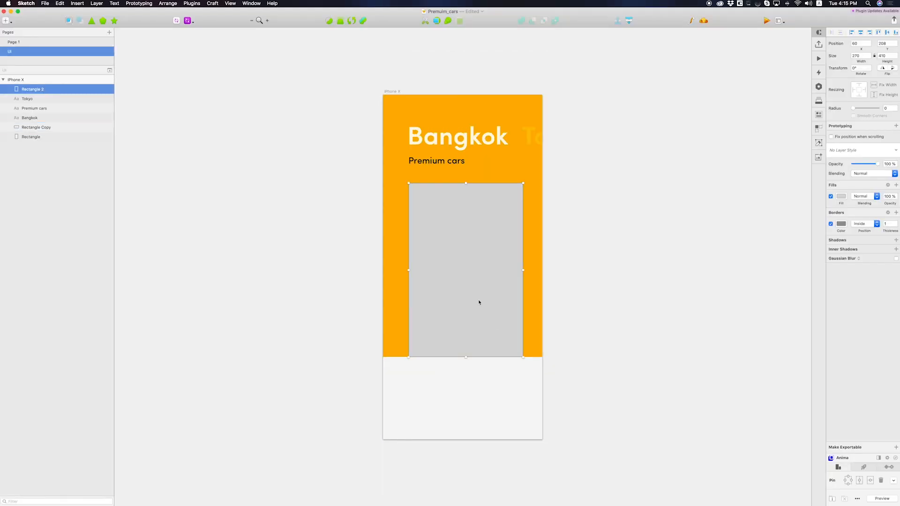
pyautogui.moveTo(479, 302); pyautogui.dragTo(476, 329)
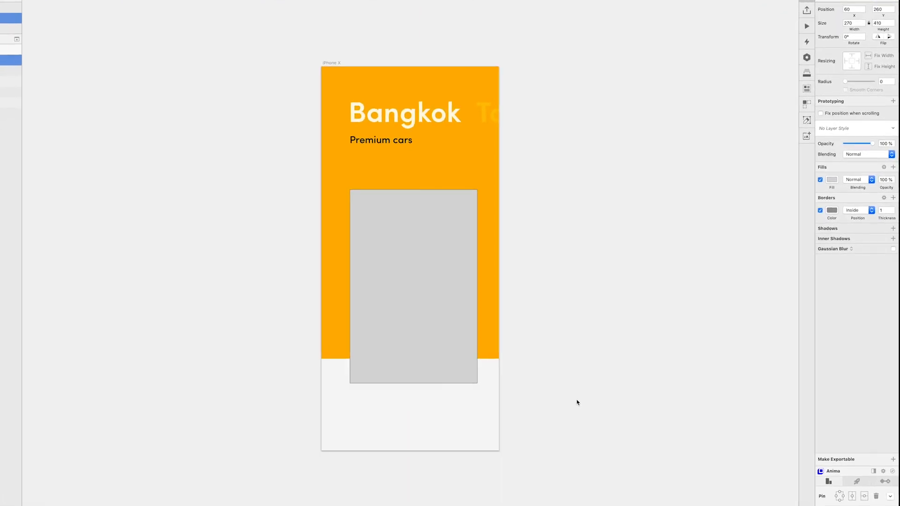
# Turn off the card rectangle's border and fill it white.
pyautogui.click(820, 211)
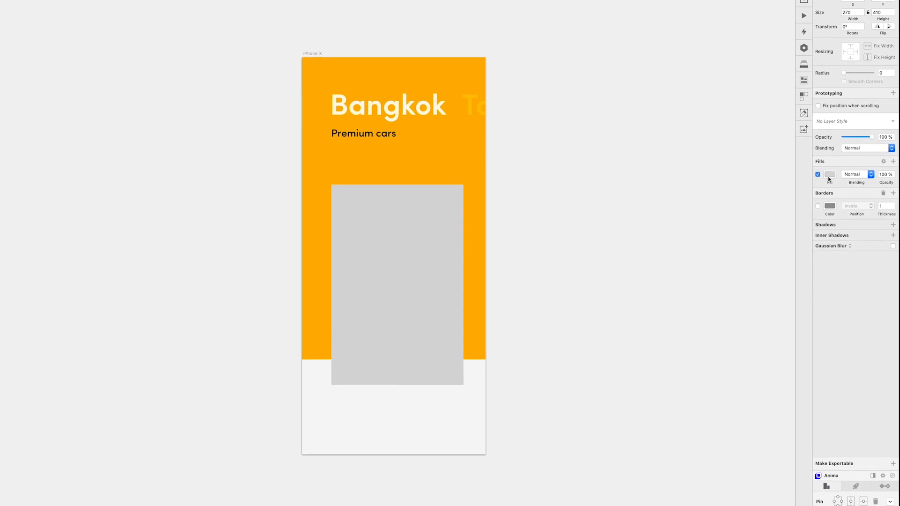
pyautogui.click(832, 180)
pyautogui.moveTo(823, 222); pyautogui.dragTo(803, 202)
pyautogui.click(413, 296)
# Shrink a copy of the white card to a bar along the card's bottom edge and fill it black.
pyautogui.moveTo(393, 183); pyautogui.dragTo(392, 195)
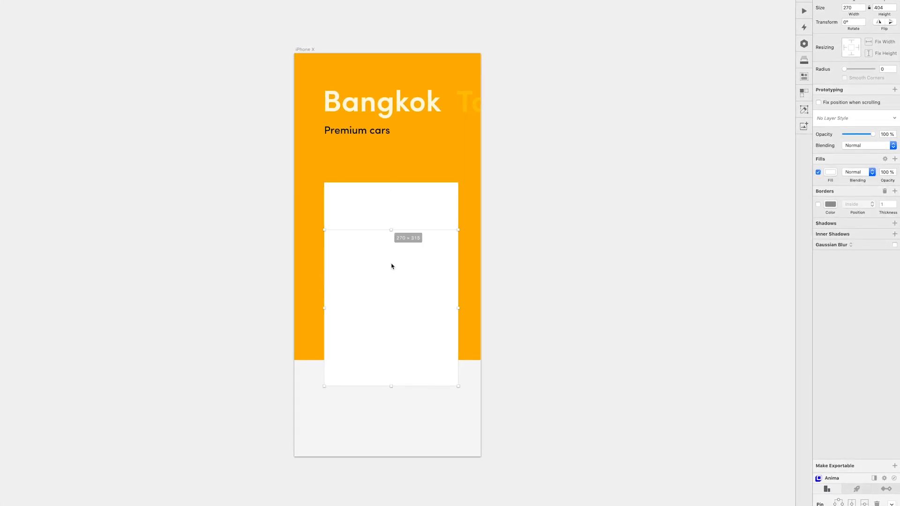
pyautogui.click(828, 173)
pyautogui.click(839, 336)
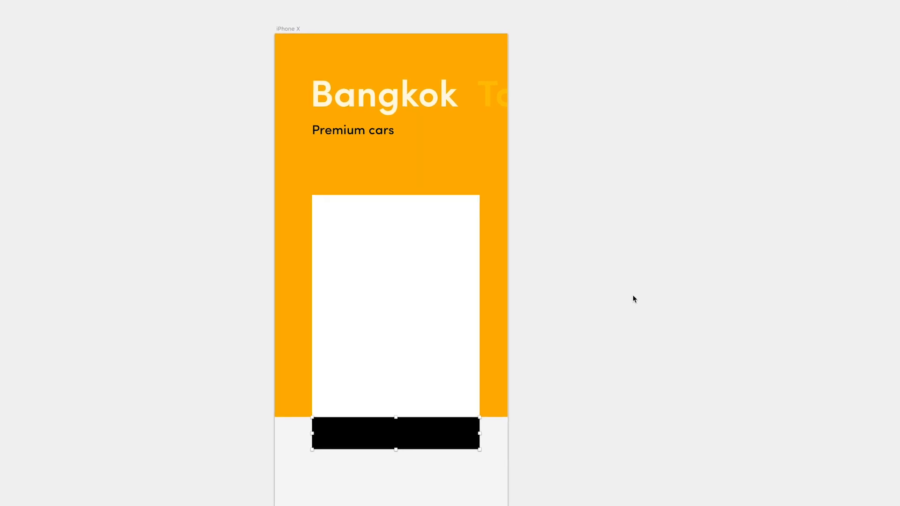
pyautogui.click(648, 298)
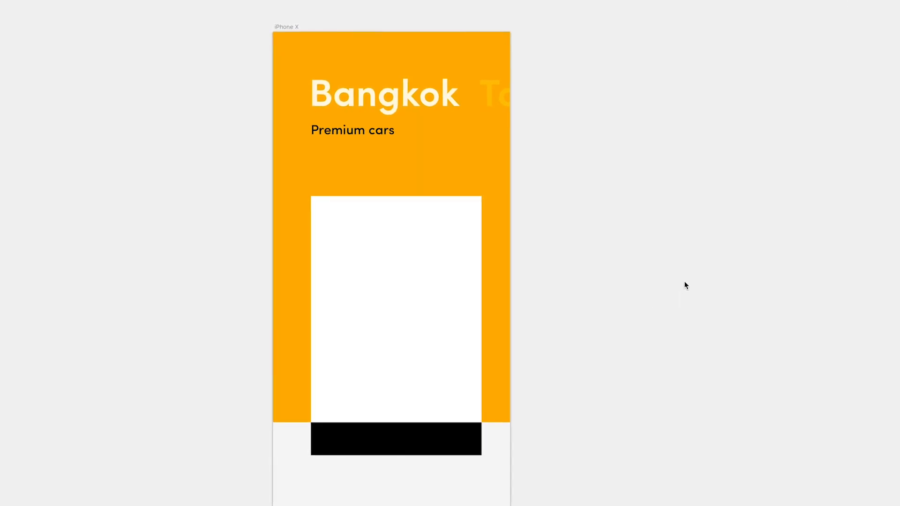
# Add the white label "details" centred on the black bar.
pyautogui.press('t')
pyautogui.click(375, 442)
pyautogui.write('Bo')
pyautogui.press('super+a')
pyautogui.hotkey('ctrl', 'c')
pyautogui.click(399, 391)
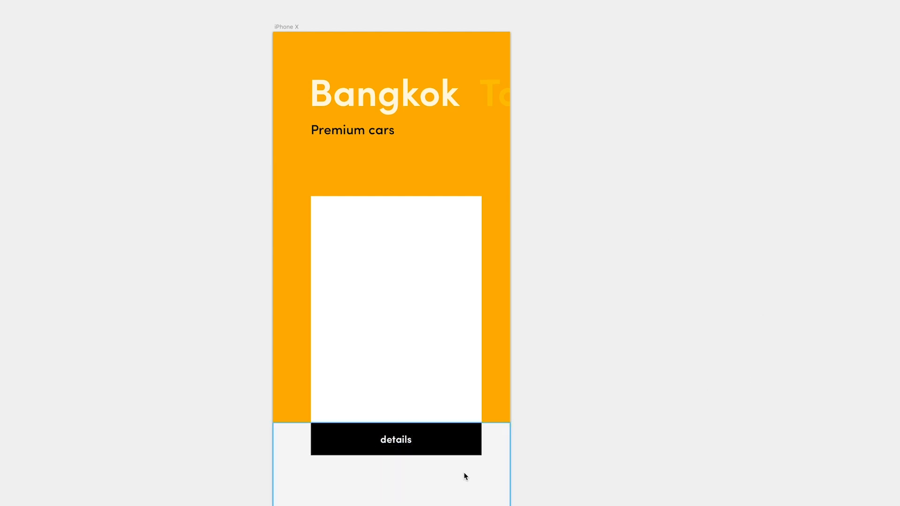
# Duplicate the details label to the top of the white card as "Maserati Gran Cabrio" in black.
pyautogui.moveTo(396, 439); pyautogui.dragTo(349, 221)
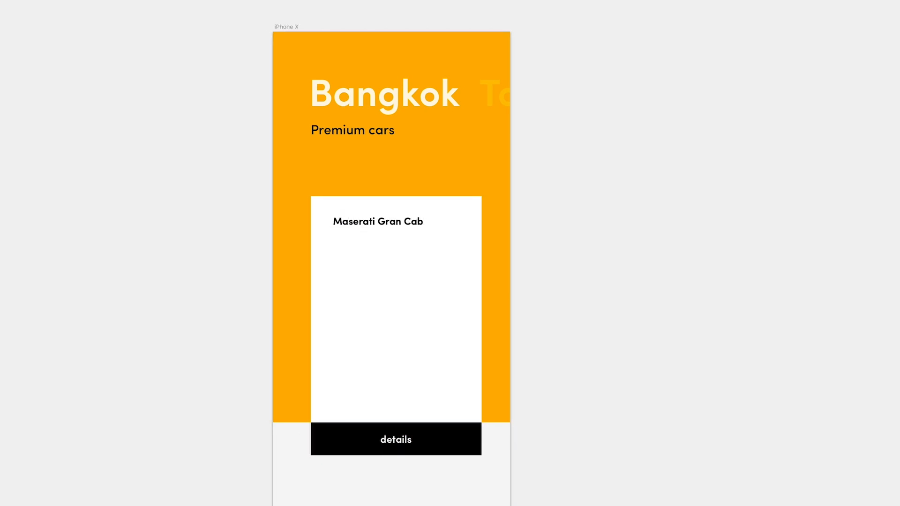
# Duplicate the car name label to the lower part of the white card and change its text to "$256/h".
pyautogui.moveTo(384, 221); pyautogui.dragTo(353, 395)
pyautogui.press('Escape')
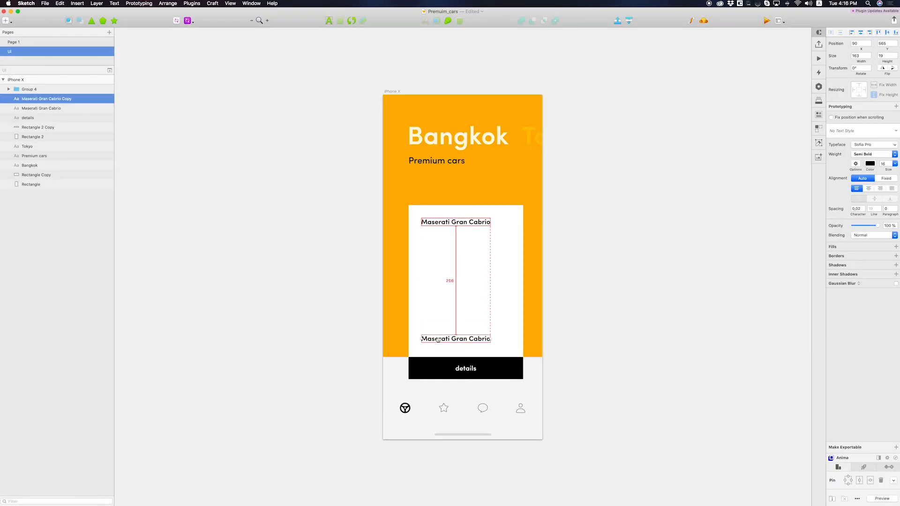
pyautogui.doubleClick(354, 395)
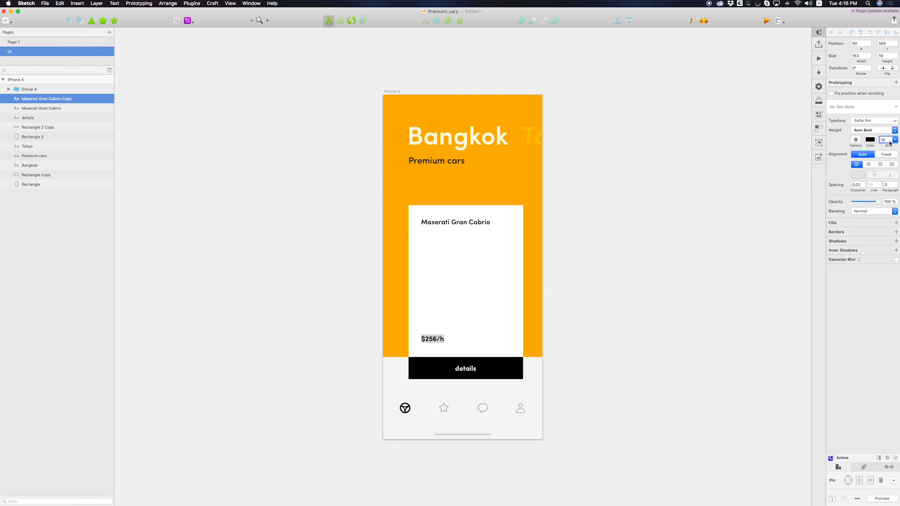
# Style the "$256/h" price in Black weight at size 32 with 8% opacity.
pyautogui.click(873, 130)
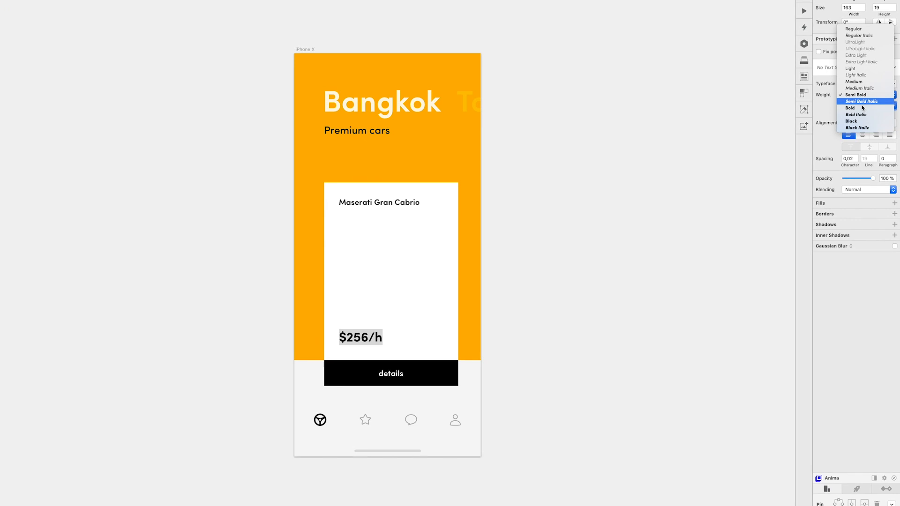
pyautogui.press('Escape')
pyautogui.write('32')
pyautogui.press('Return')
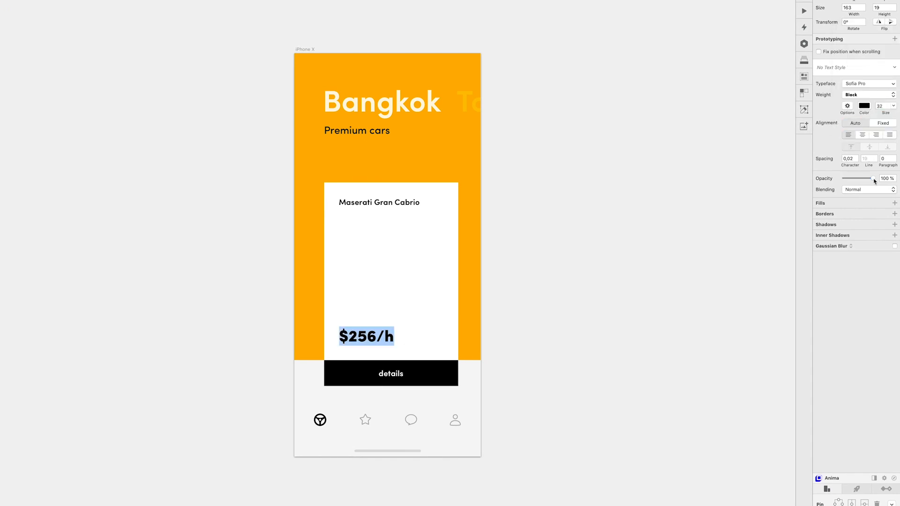
pyautogui.moveTo(873, 178); pyautogui.dragTo(843, 180)
# Paste the top-view car photo into the middle of the white card and nudge the price slightly down.
pyautogui.press('super+v')
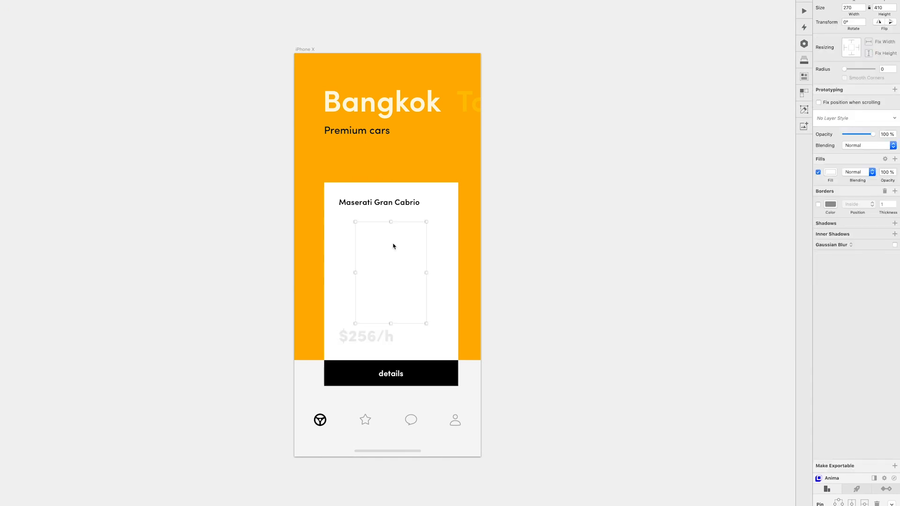
pyautogui.press('alt')
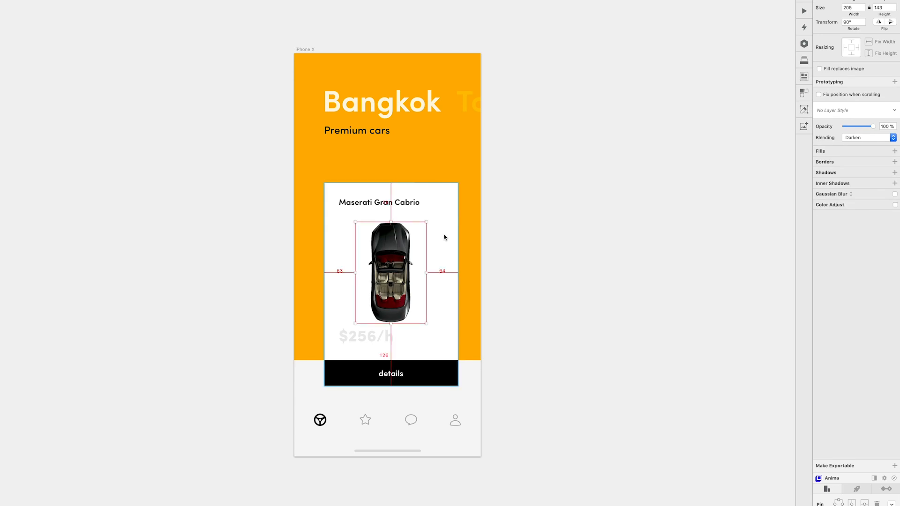
pyautogui.click(595, 234)
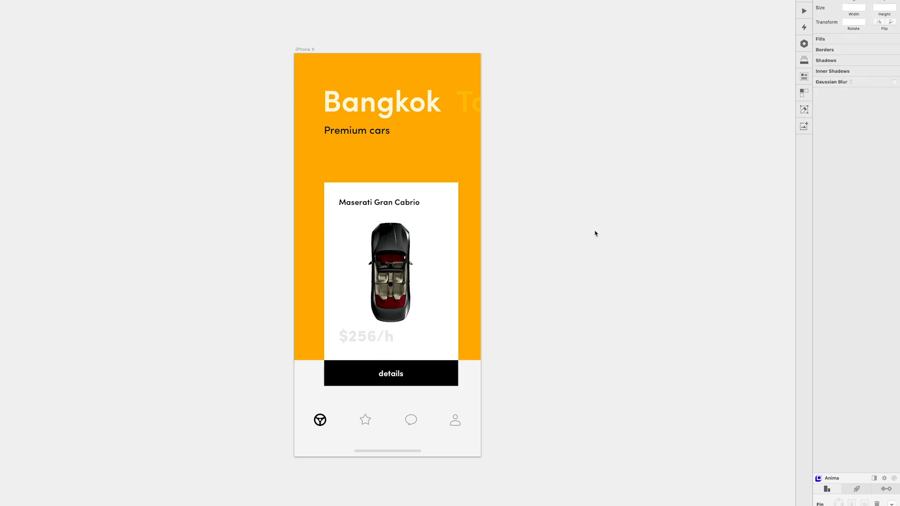
pyautogui.click(403, 299)
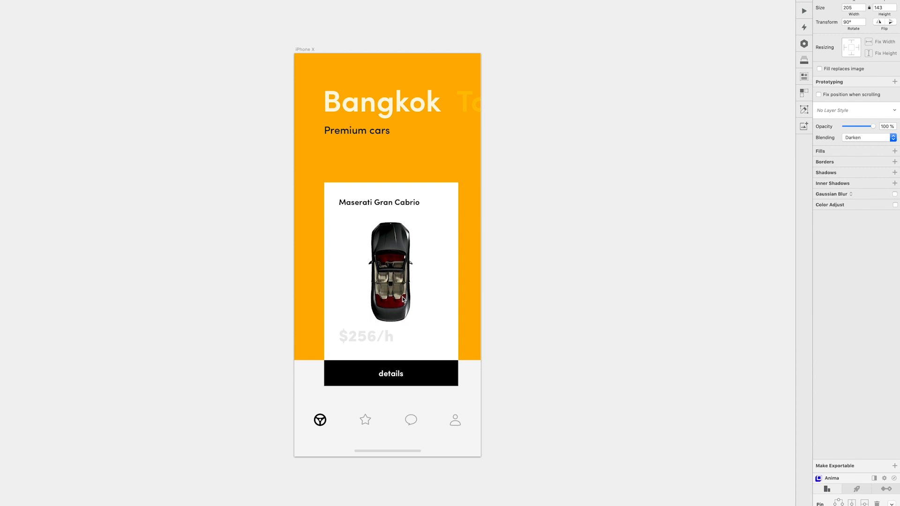
pyautogui.click(365, 338)
pyautogui.moveTo(365, 337); pyautogui.dragTo(365, 338)
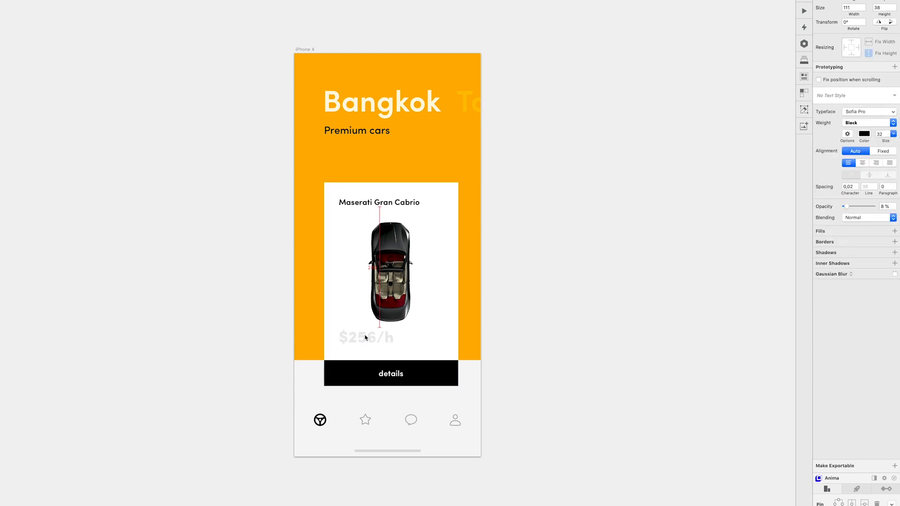
# Group the car card's elements and duplicate the group to its right with a 20 px gap.
pyautogui.keyDown('shift'); pyautogui.click(391, 375); pyautogui.keyUp('shift')
pyautogui.keyDown('shift'); pyautogui.click(377, 266); pyautogui.keyUp('shift')
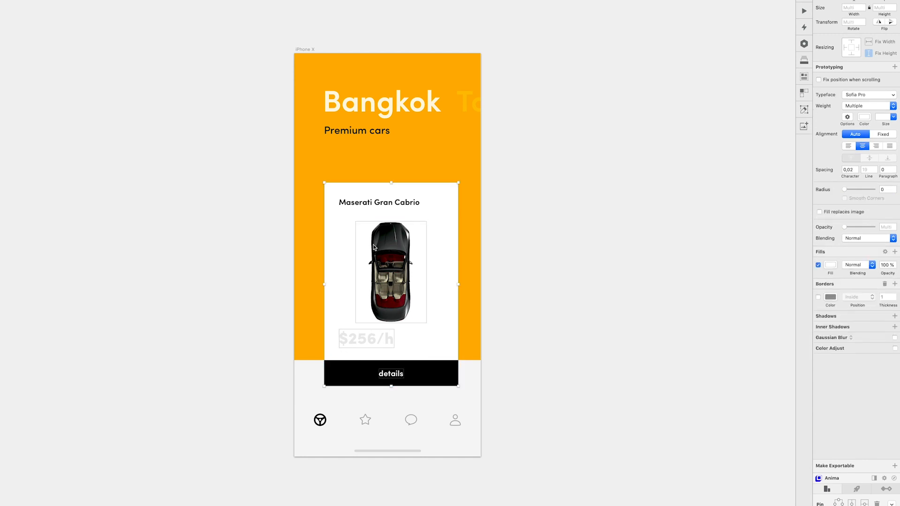
pyautogui.press('super+g')
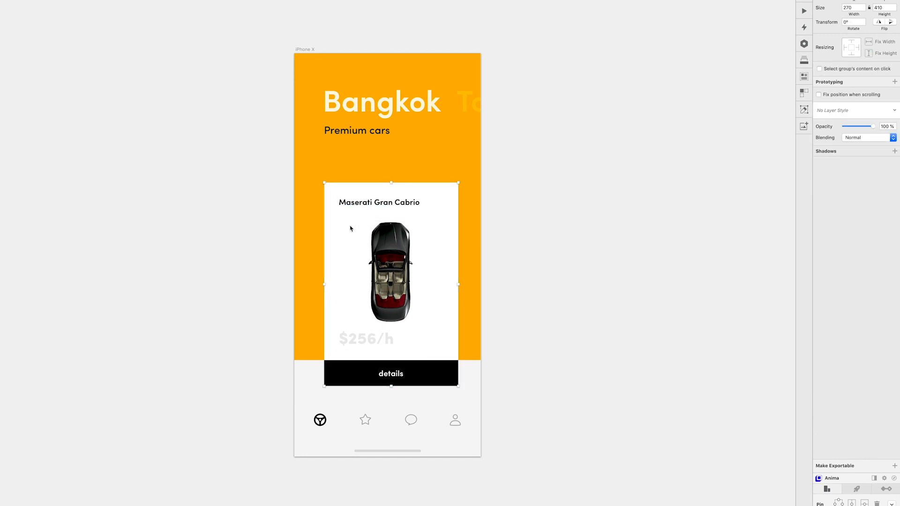
pyautogui.moveTo(340, 257); pyautogui.dragTo(482, 248)
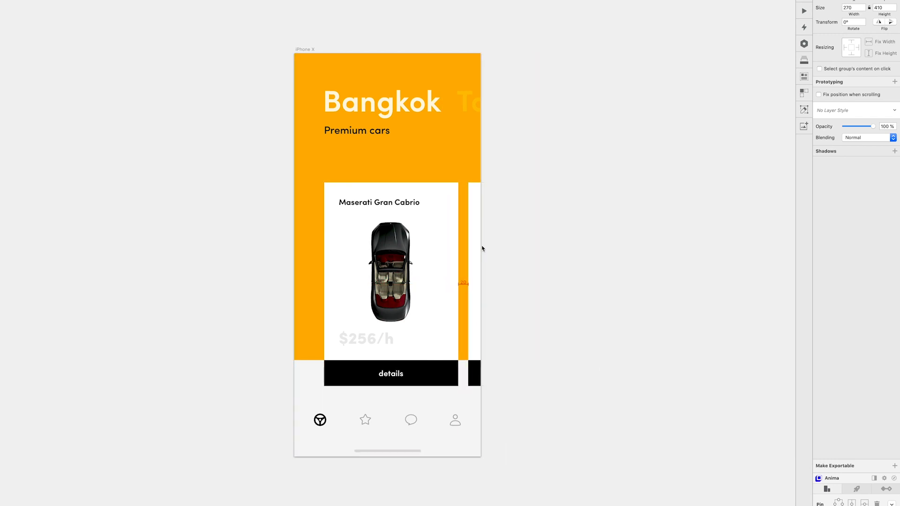
pyautogui.click(553, 102)
# Draw a small three-point downward chevron about 8 by 4 px beside the "Premium cars" subtitle.
pyautogui.scroll(3, 394, 133)
pyautogui.scroll(5, 394, 133)
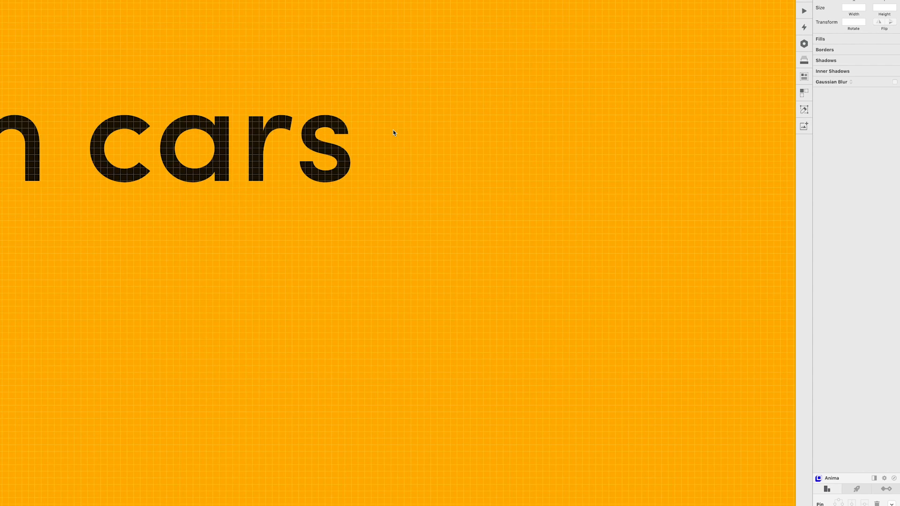
pyautogui.press('v')
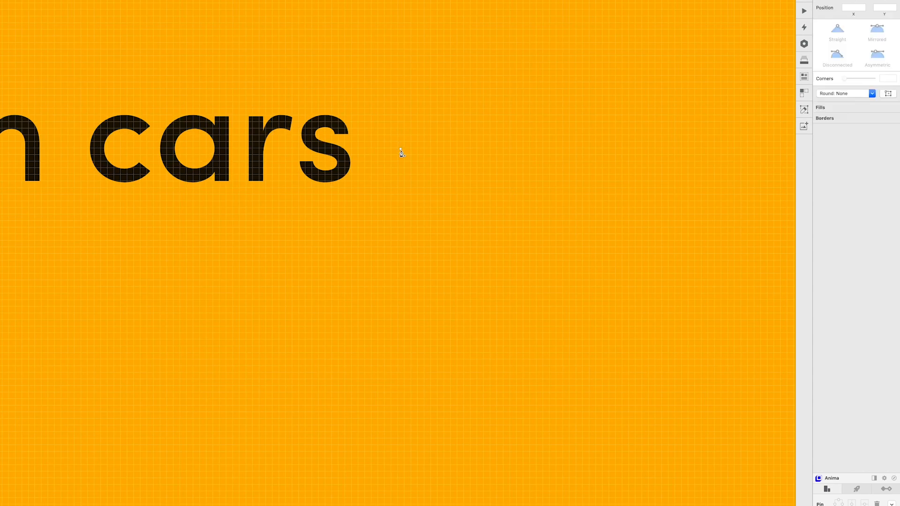
pyautogui.click(430, 148)
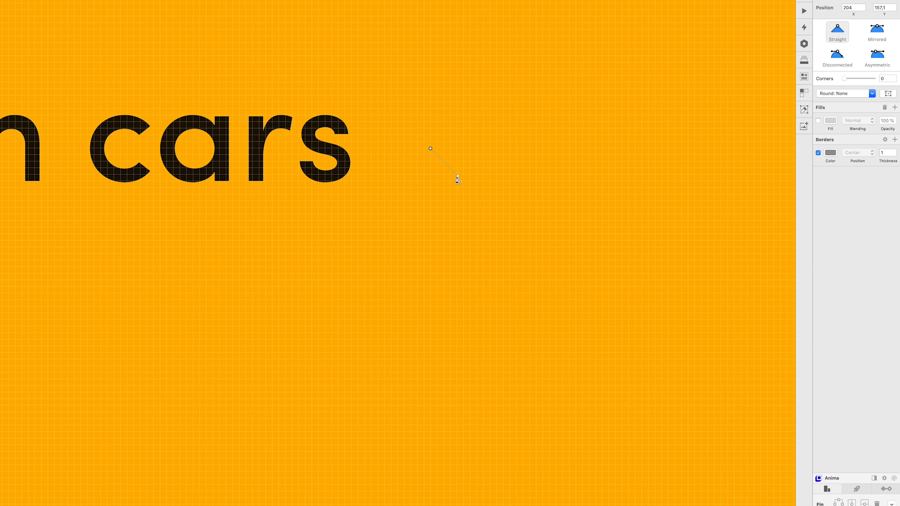
pyautogui.click(458, 175)
pyautogui.click(483, 149)
pyautogui.press('Escape')
# Give the chevron a black border 1.5 px thick, sampling the colour from the "Premium cars" text.
pyautogui.hotkey('ctrl', 'c')
pyautogui.click(347, 163)
pyautogui.click(894, 181)
pyautogui.click(893, 182)
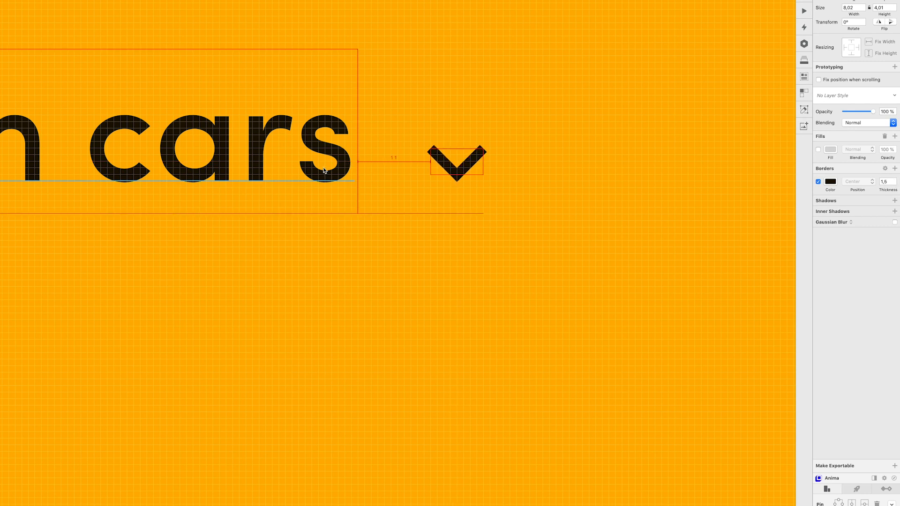
# Move the chevron 2 px up and 5 px right beside the "Premium cars" subtitle.
pyautogui.press('Up')
pyautogui.press('Up')
pyautogui.press('Up')
pyautogui.press('Down')
pyautogui.press('Right')
pyautogui.press('Right')
pyautogui.press('Right')
pyautogui.press('Right')
pyautogui.press('Right')
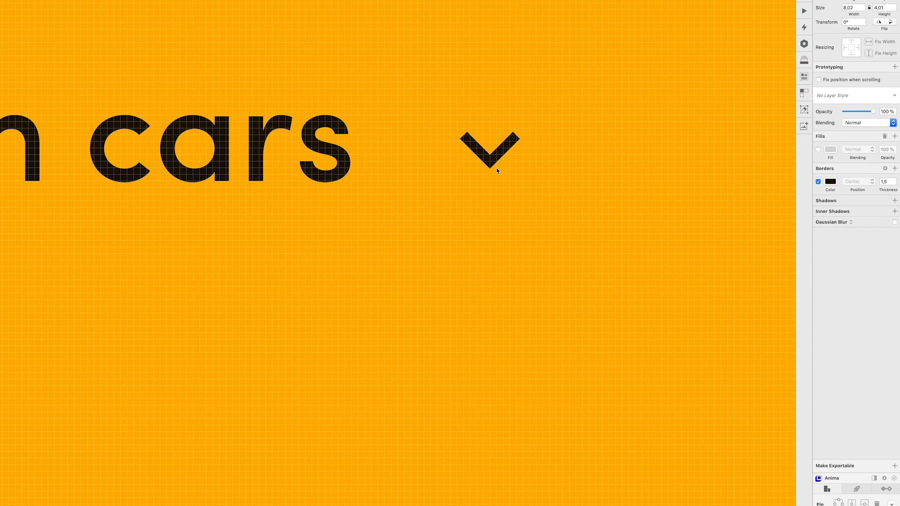
# Add a second iPhone X artboard and paste the orange rectangle into it as a thin strip along its top edge.
pyautogui.scroll(-10, 502, 168)
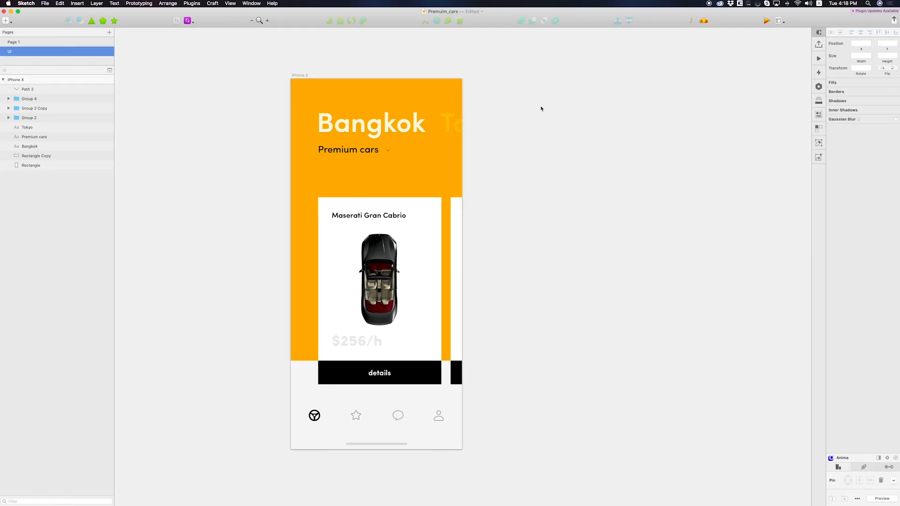
pyautogui.press('a')
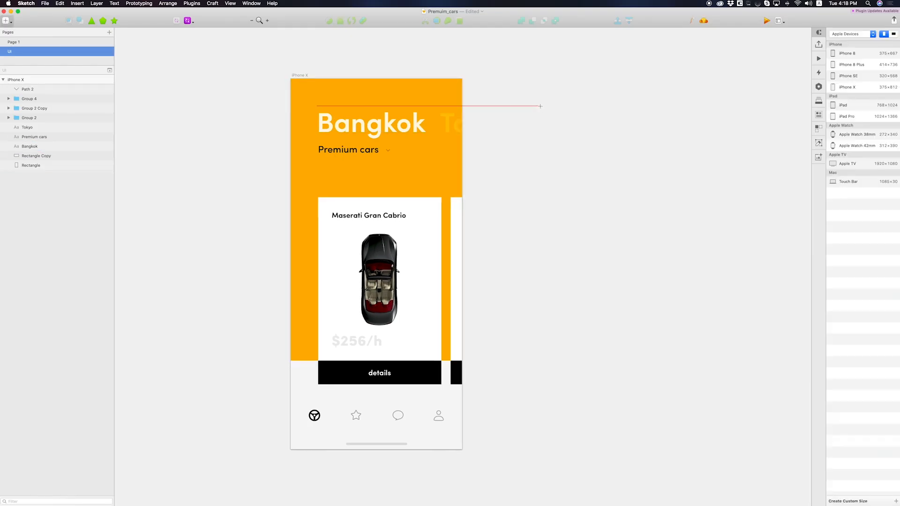
pyautogui.click(847, 87)
pyautogui.press('super+v')
pyautogui.moveTo(571, 363); pyautogui.dragTo(571, 84)
pyautogui.click(603, 195)
# Add the two-line heading "Pagani Zonda C12" in the upper part of the second artboard.
pyautogui.press('t')
pyautogui.click(528, 149)
pyautogui.write('Pagani')
pyautogui.press('Return')
pyautogui.write('Zonda')
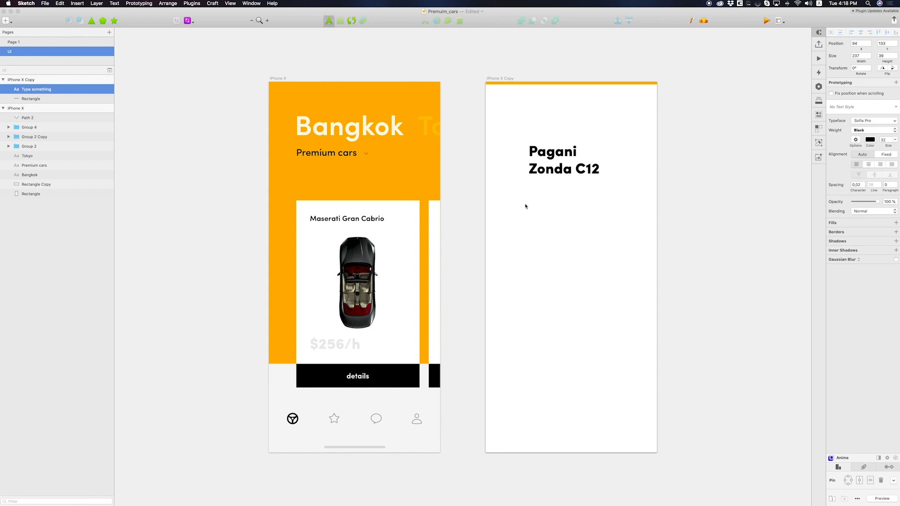
# Set the "Pagani Zonda C12" heading to size 50 in Bold weight.
pyautogui.press('Escape')
pyautogui.click(882, 164)
pyautogui.write('50')
pyautogui.press('Return')
pyautogui.click(873, 154)
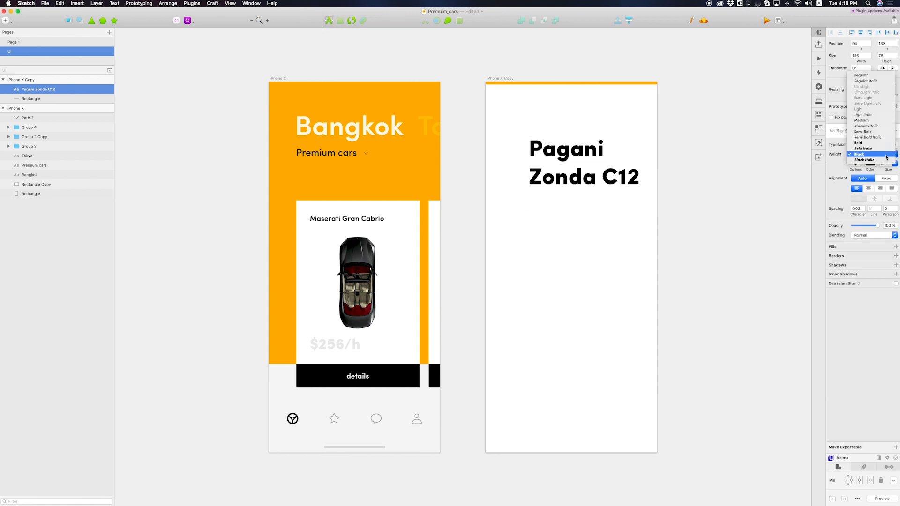
pyautogui.click(866, 145)
# Tighten the heading's line spacing to 54 and its character spacing to -0.37.
pyautogui.click(872, 209)
pyautogui.press('Down')
pyautogui.press('Down')
pyautogui.press('Down')
pyautogui.press('Down')
pyautogui.press('Down')
pyautogui.press('Down')
pyautogui.press('Down')
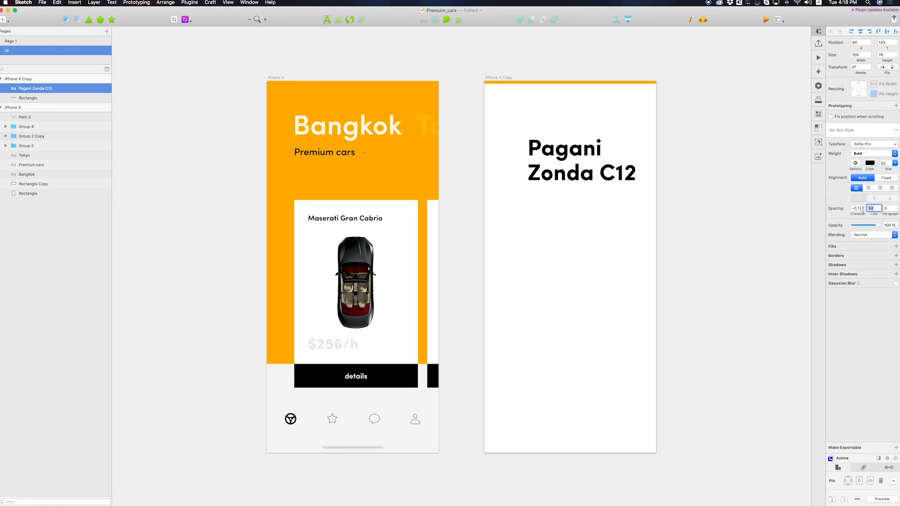
pyautogui.click(862, 210)
pyautogui.click(863, 209)
pyautogui.click(863, 210)
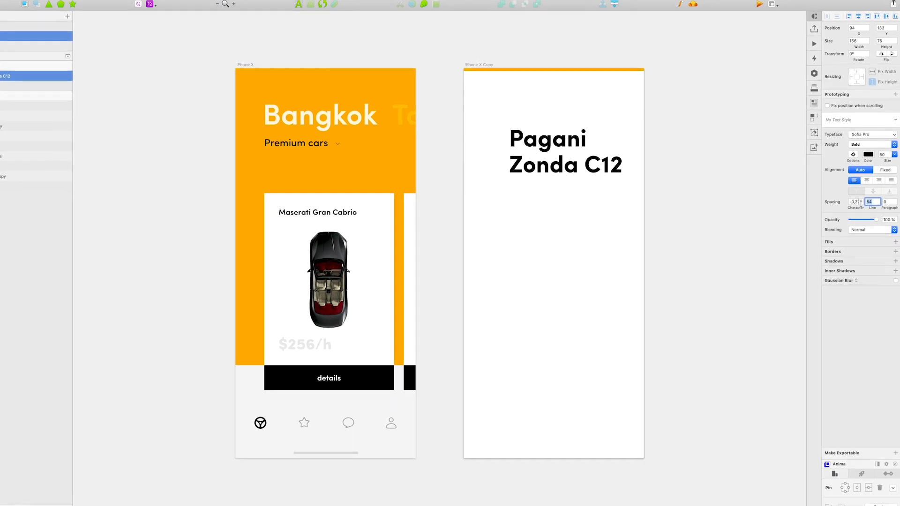
pyautogui.click(861, 203)
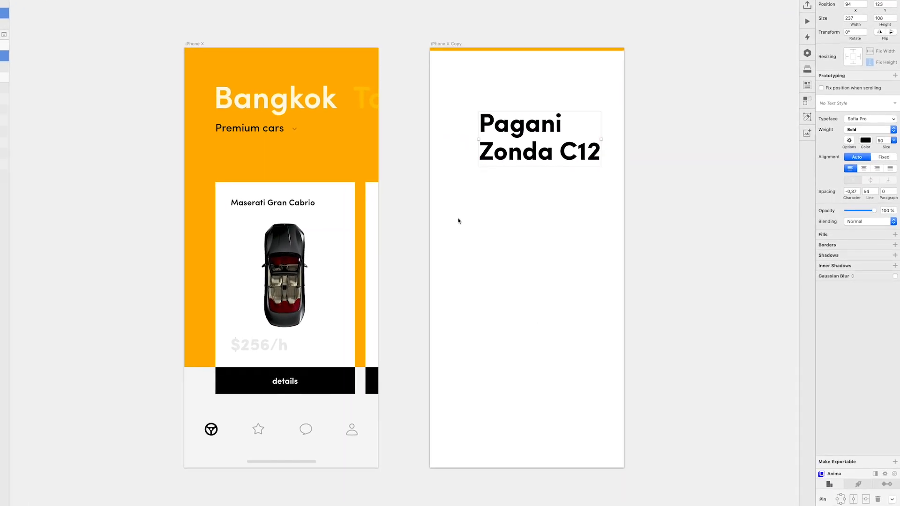
# Duplicate the "Pagani Zonda C12" heading above itself and change the copy's text to "back".
pyautogui.moveTo(470, 149); pyautogui.dragTo(470, 97)
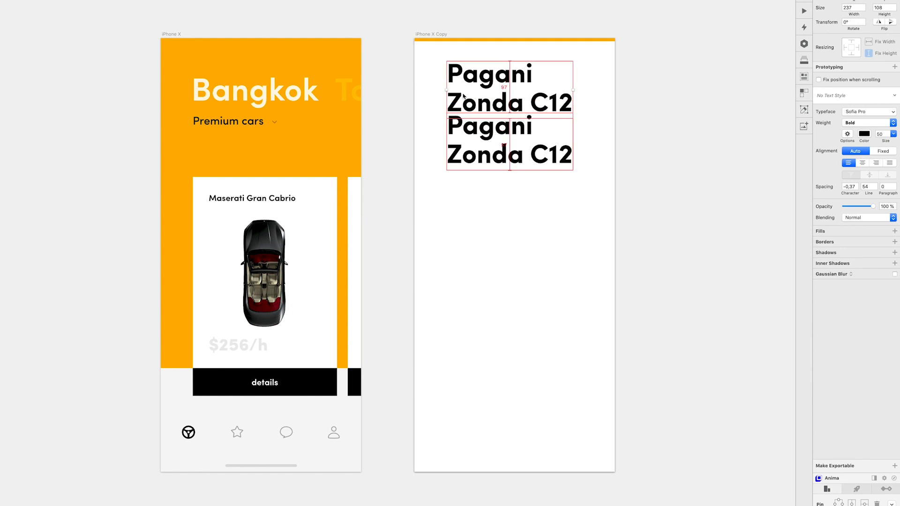
pyautogui.doubleClick(470, 97)
pyautogui.write('back')
# Set the "back" label to size 17 in Regular weight.
pyautogui.press('super+a')
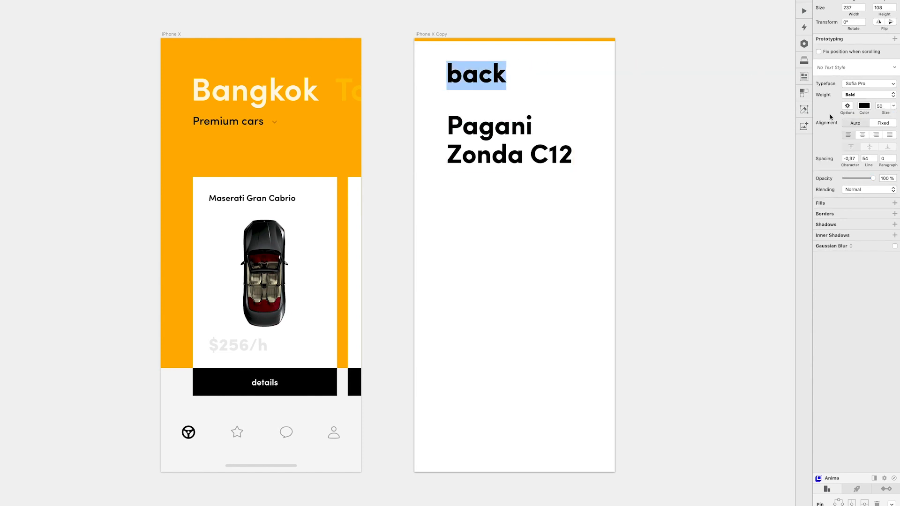
pyautogui.click(875, 108)
pyautogui.write('17')
pyautogui.press('Return')
pyautogui.click(869, 95)
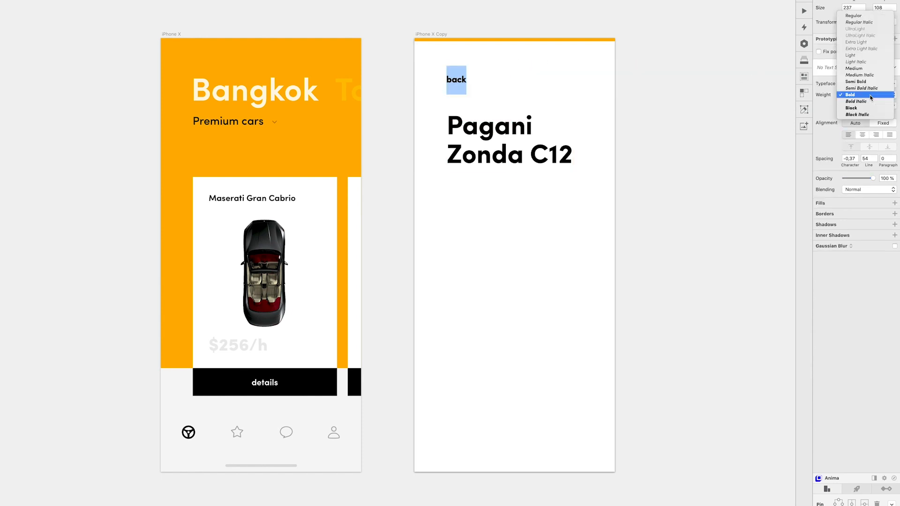
pyautogui.click(866, 16)
pyautogui.press('Escape')
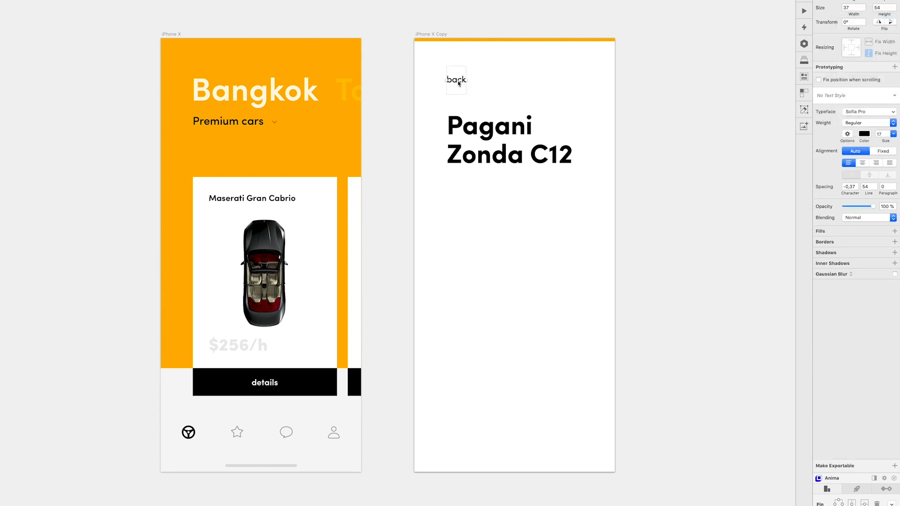
# Draw a 40 by 1 px line from the artboard's left edge towards "back", filled black without a border.
pyautogui.press('r')
pyautogui.moveTo(414, 80); pyautogui.dragTo(433, 81)
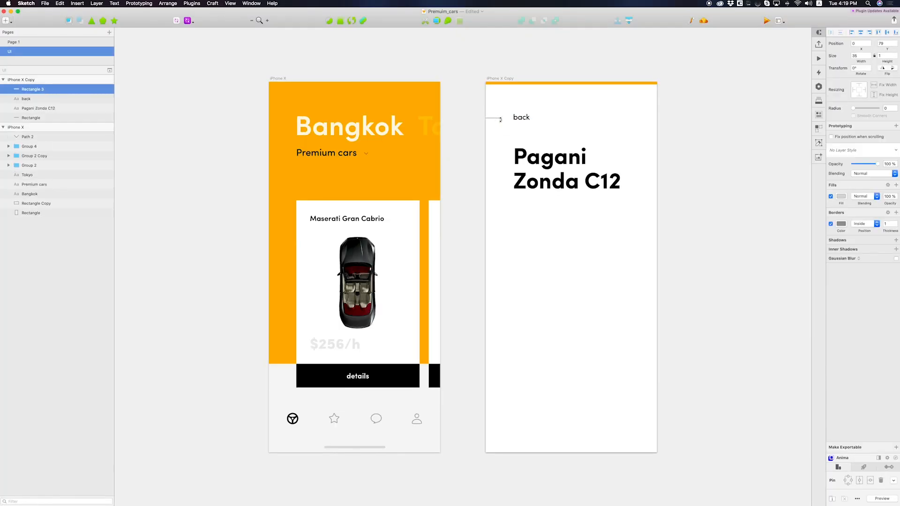
pyautogui.click(841, 196)
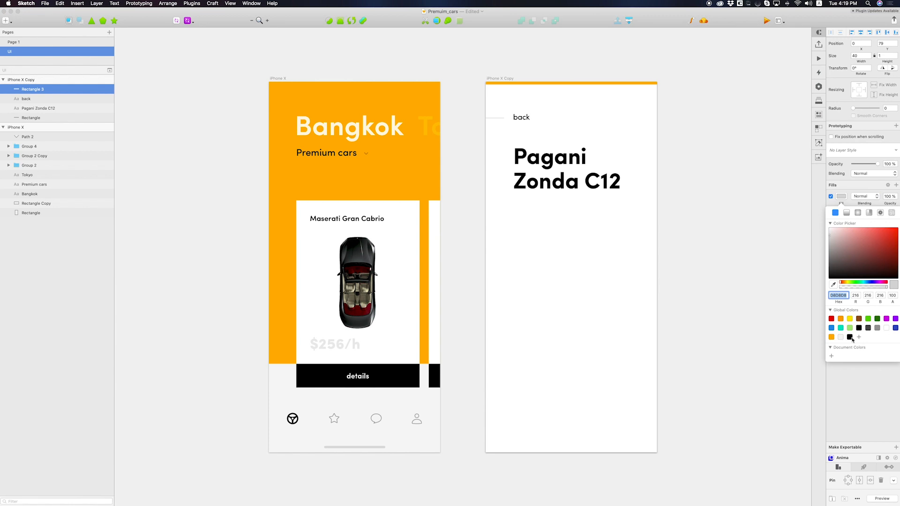
pyautogui.click(849, 337)
pyautogui.click(747, 224)
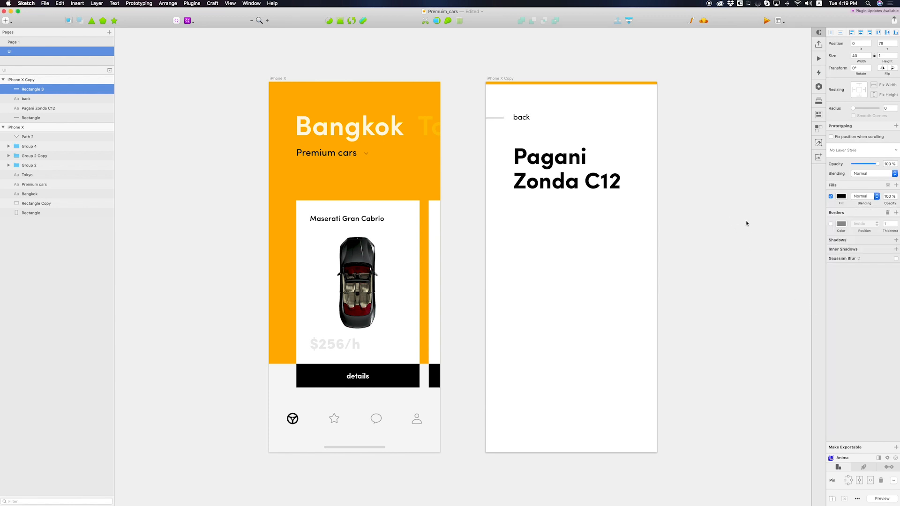
# Draw a light grey bar across the lower second artboard and make a narrower orange copy at its right end.
pyautogui.press('r')
pyautogui.moveTo(485, 372); pyautogui.dragTo(606, 425)
pyautogui.moveTo(490, 403); pyautogui.dragTo(606, 400)
pyautogui.click(841, 196)
pyautogui.click(831, 337)
# Add the label "rent car" centred on the orange block and colour it black, sampled from the details bar.
pyautogui.press('t')
pyautogui.click(632, 399)
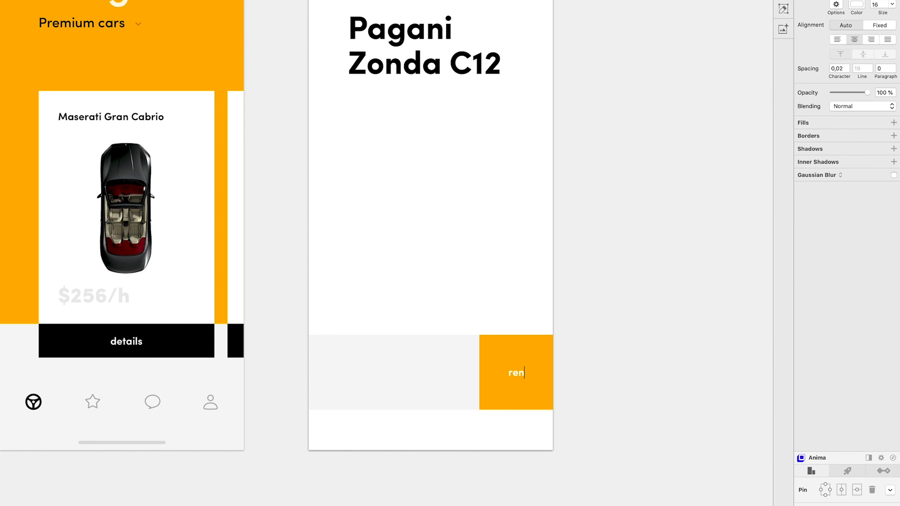
pyautogui.write('rent car')
pyautogui.press('super+a')
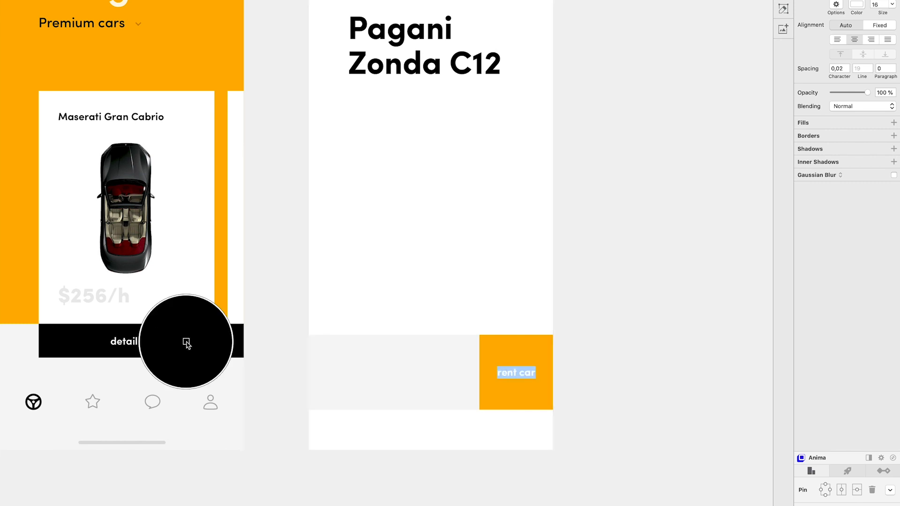
pyautogui.press('Escape')
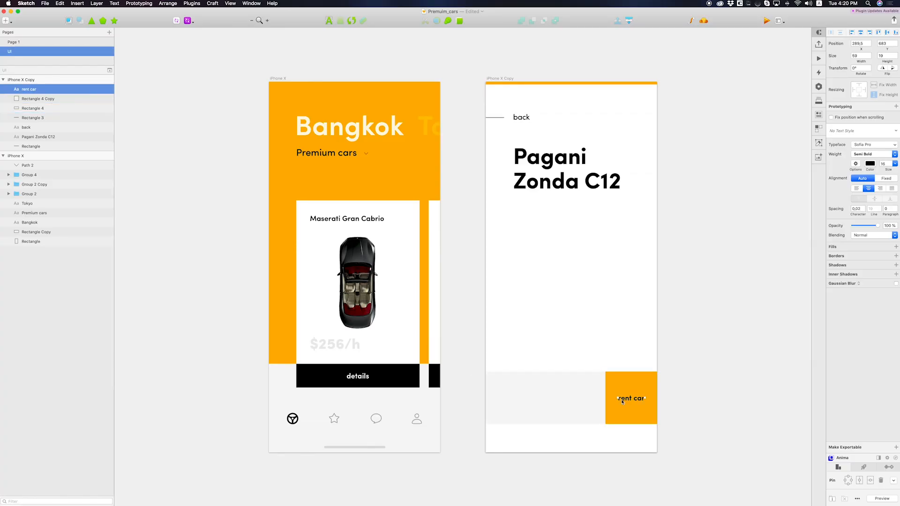
# Duplicate the "rent car" label onto the left part of the grey bar and change its text to "fuel".
pyautogui.moveTo(622, 402); pyautogui.dragTo(516, 410)
pyautogui.doubleClick(517, 404)
pyautogui.write('fuel')
pyautogui.press('Escape')
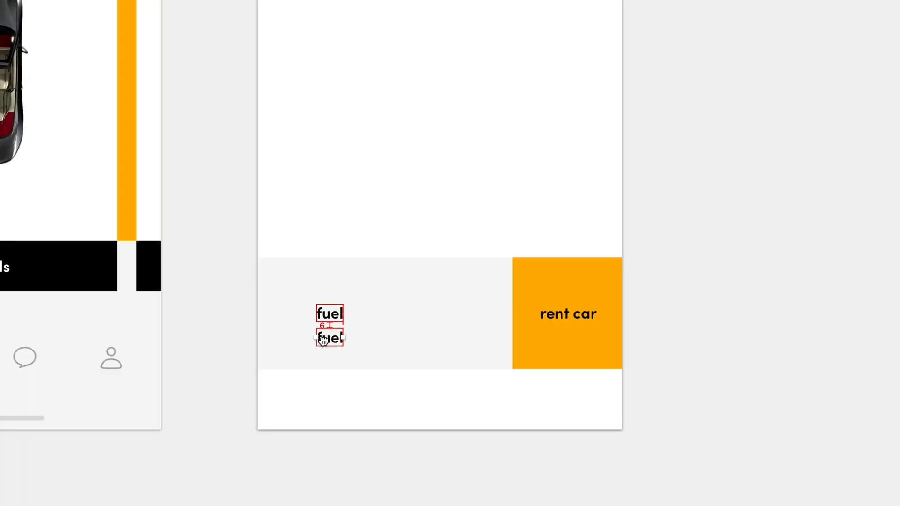
# Change the lower label copy to "price" and add the values "76%" and "$380/h" beside the fuel and price labels.
pyautogui.doubleClick(322, 339)
pyautogui.write('price')
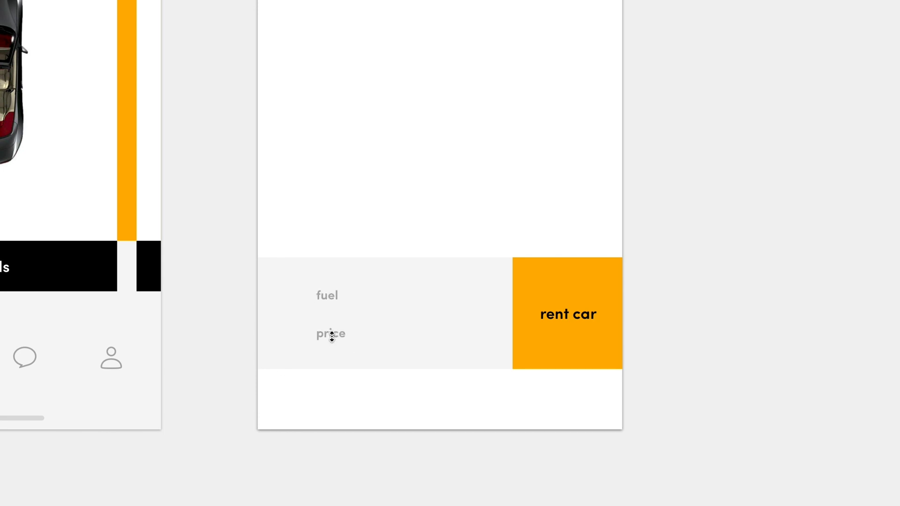
pyautogui.moveTo(330, 341); pyautogui.dragTo(376, 334)
pyautogui.press('Return')
pyautogui.write('76%')
pyautogui.press('Escape')
pyautogui.press('Escape')
pyautogui.write('$380/h')
pyautogui.press('Escape')
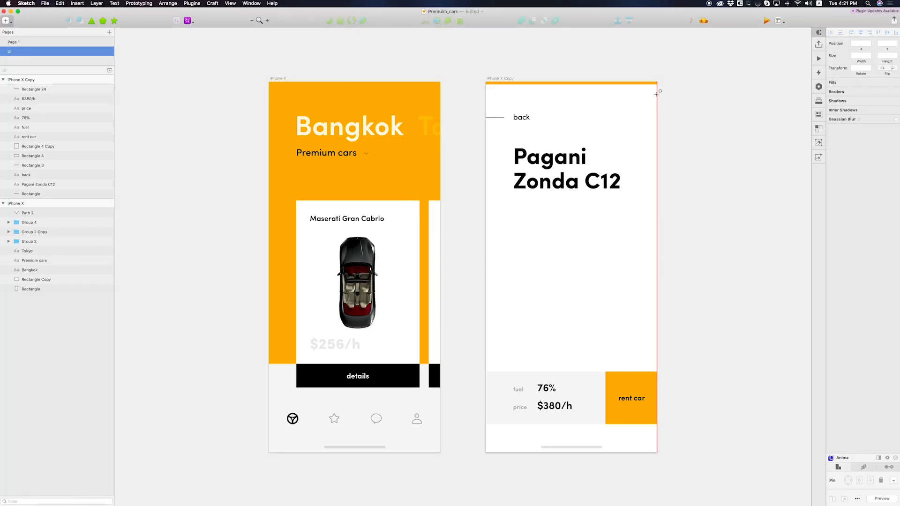
# Draw a 524 px circle centred on the second artboard's right edge and fill it very light grey.
pyautogui.moveTo(656, 94)
pyautogui.mouseDown()
pyautogui.moveTo(612, 147)
pyautogui.moveTo(539, 375)
pyautogui.mouseUp()
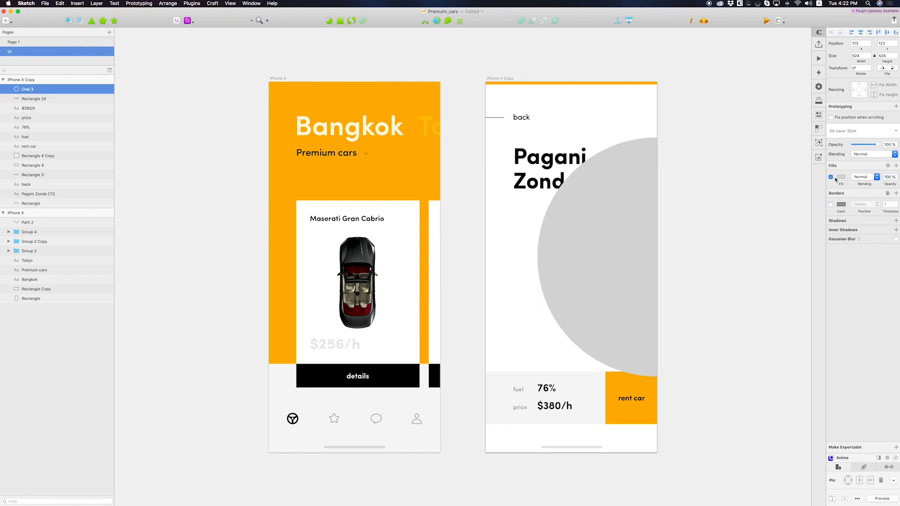
pyautogui.click(841, 177)
pyautogui.click(840, 317)
pyautogui.click(743, 309)
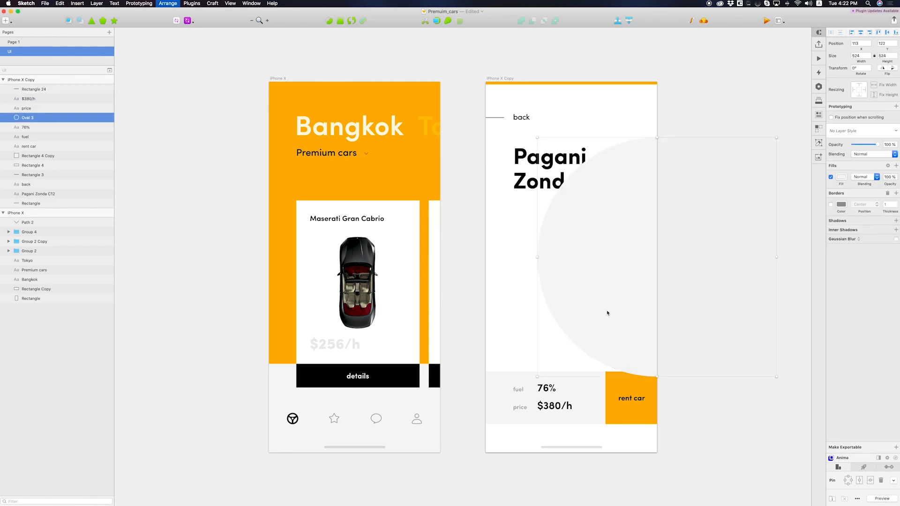
# Paste the yellow car image between the title and the grey bar, layered just above the large circle.
pyautogui.click(544, 239)
pyautogui.press('super+v')
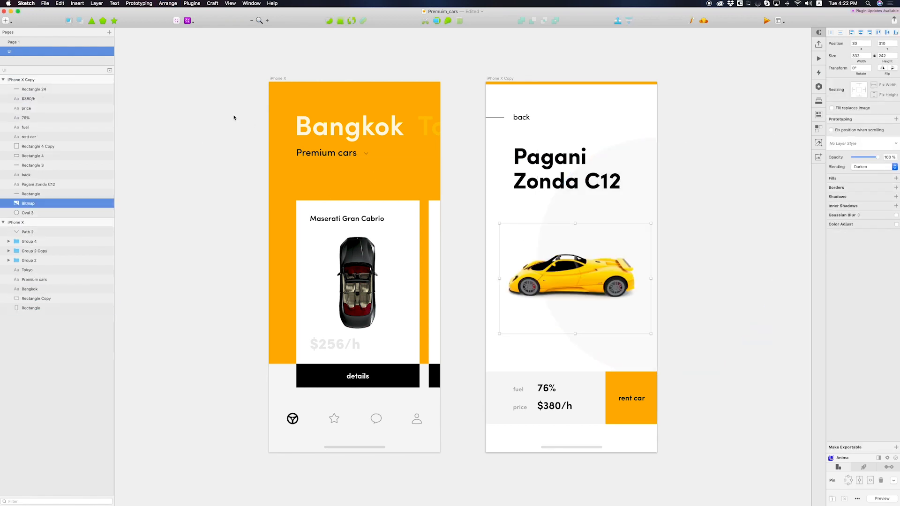
pyautogui.click(195, 116)
# Add a text line with the pickup address under the "Pagani Zonda C12" title and set its opacity to 30%.
pyautogui.press('t')
pyautogui.click(516, 206)
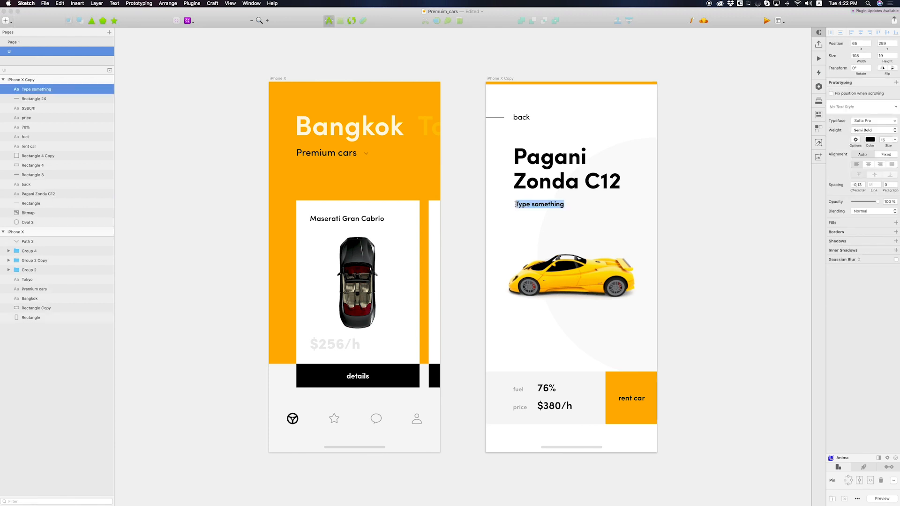
pyautogui.write('5th Floor Srithepthai Building 109')
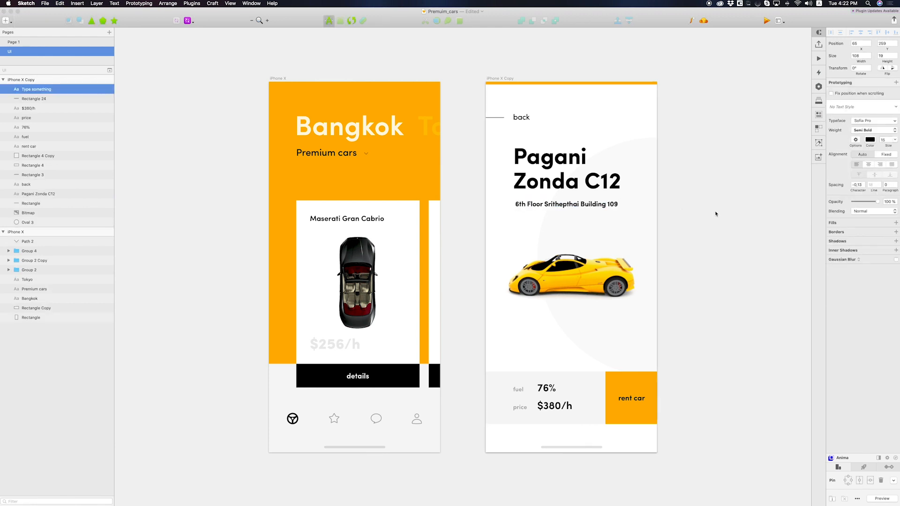
pyautogui.press('Escape')
pyautogui.press('3')
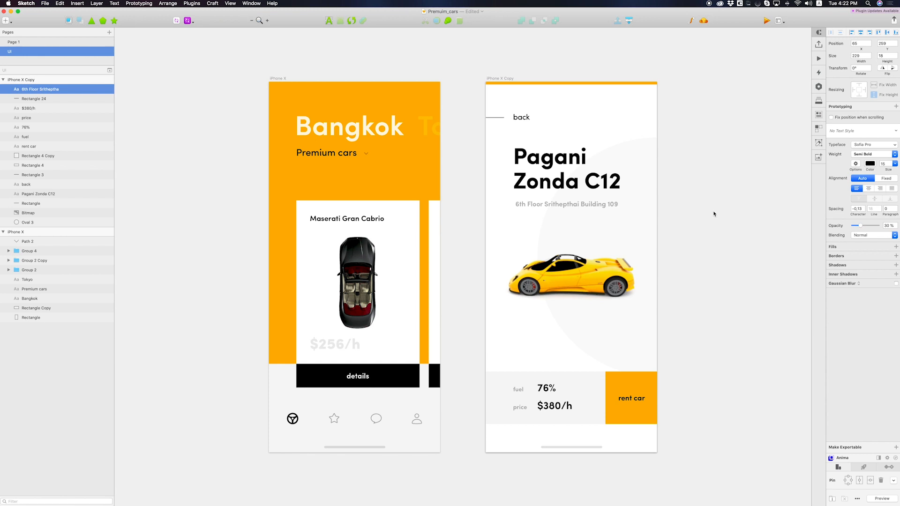
# Copy the small down arrow beside "Premium cars" and place the copy at the end of the address line.
pyautogui.click(365, 154)
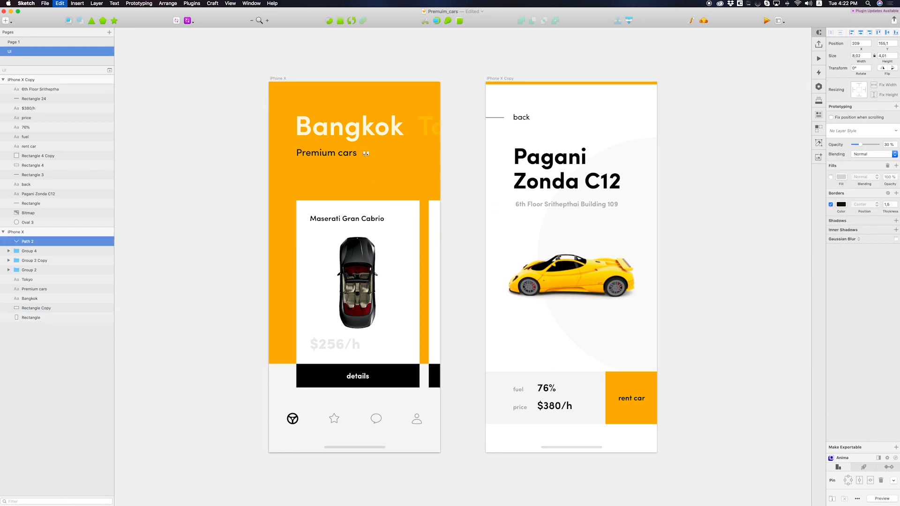
pyautogui.press('super+v')
pyautogui.press('Left')
pyautogui.press('Left')
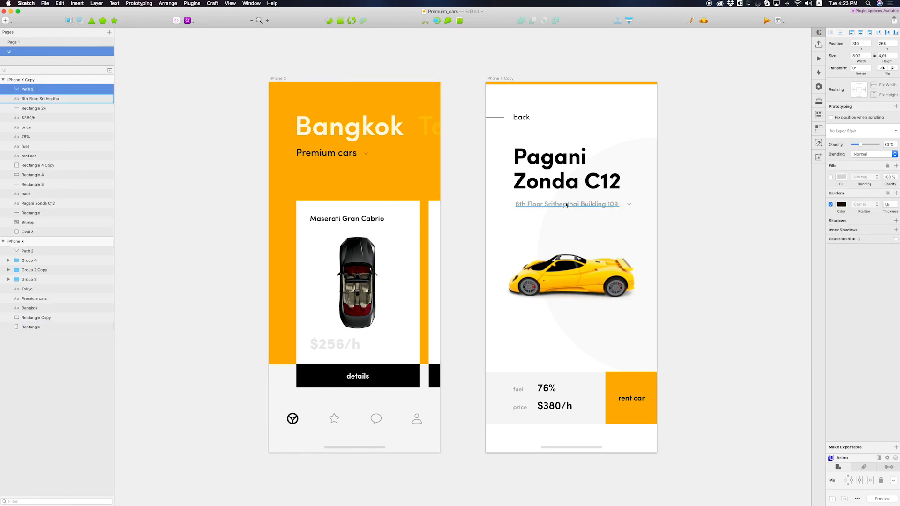
pyautogui.moveTo(631, 205); pyautogui.dragTo(631, 194)
pyautogui.click(749, 198)
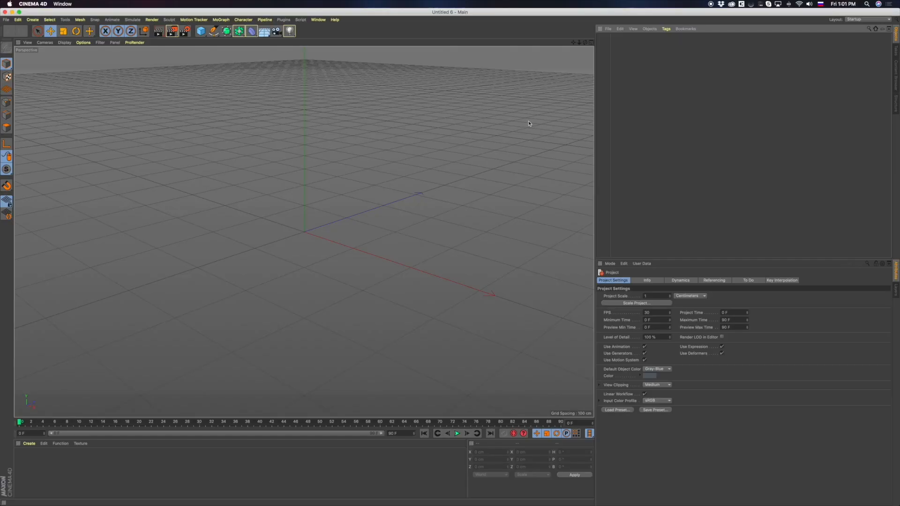
# Switch to Cinema 4D and open the recent file Pagani_zonda_dr.c4d.
pyautogui.click(6, 20)
pyautogui.moveTo(23, 162)
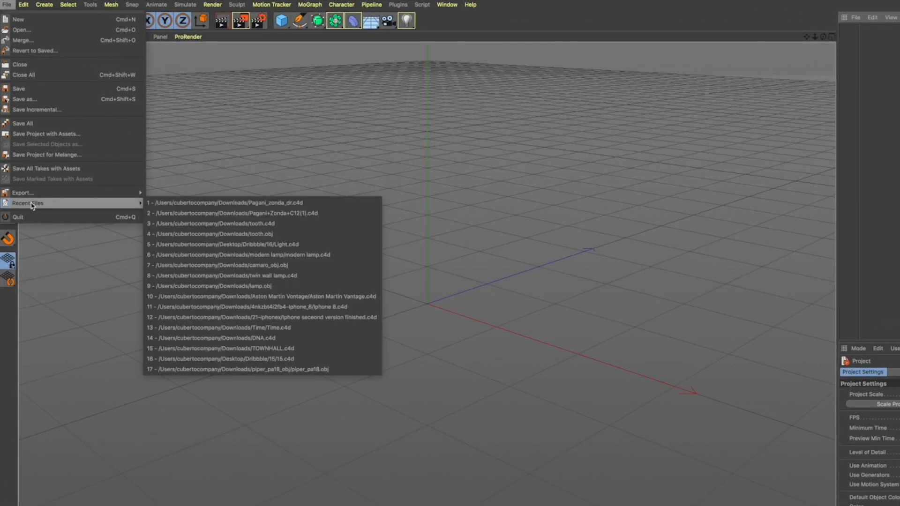
pyautogui.click(178, 202)
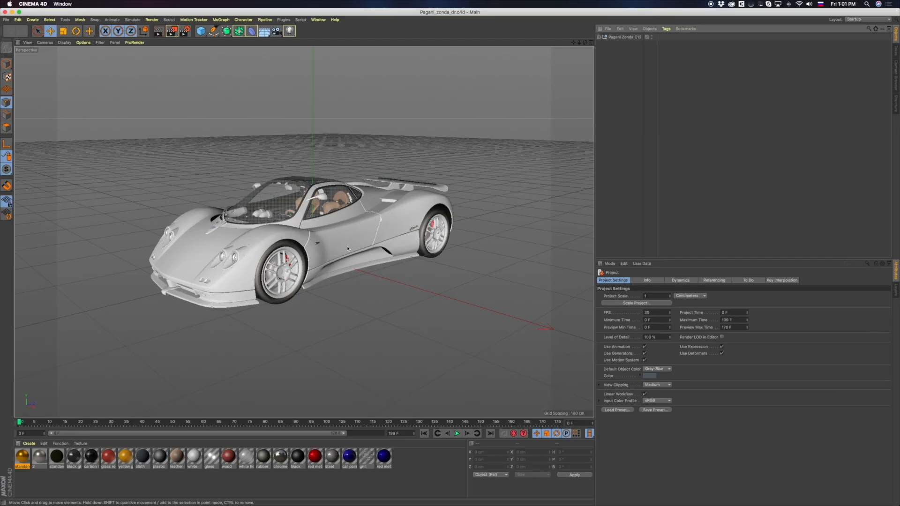
# Add a Plane primitive under the car and scale it up uniformly into a large floor.
pyautogui.moveTo(486, 323); pyautogui.dragTo(407, 332)
pyautogui.moveTo(289, 252); pyautogui.dragTo(328, 247)
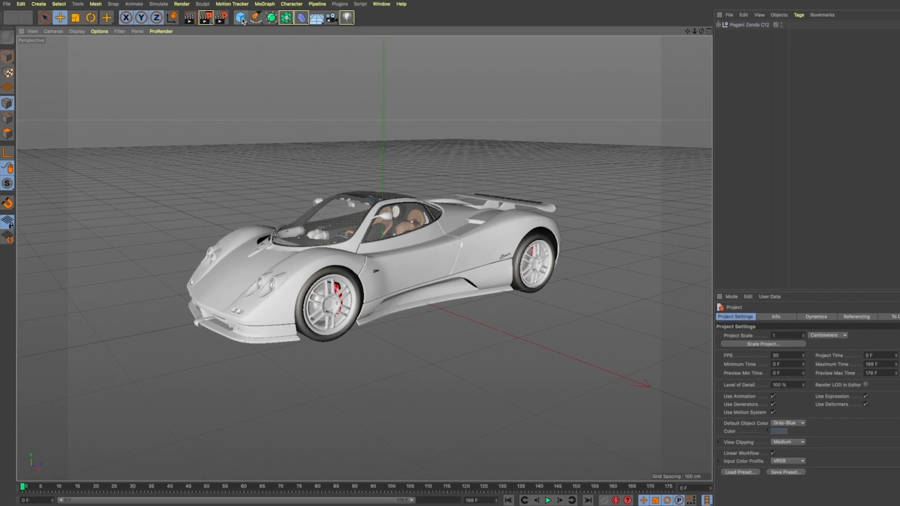
pyautogui.click(240, 17)
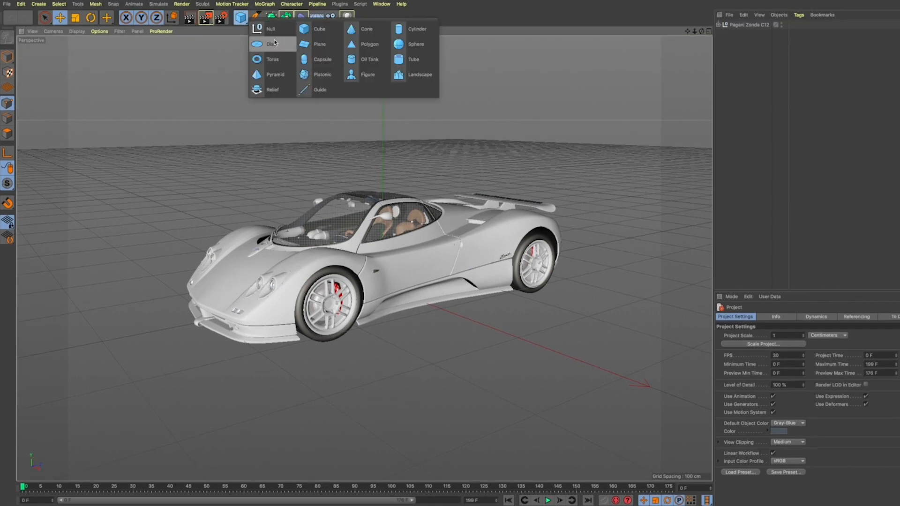
pyautogui.click(311, 44)
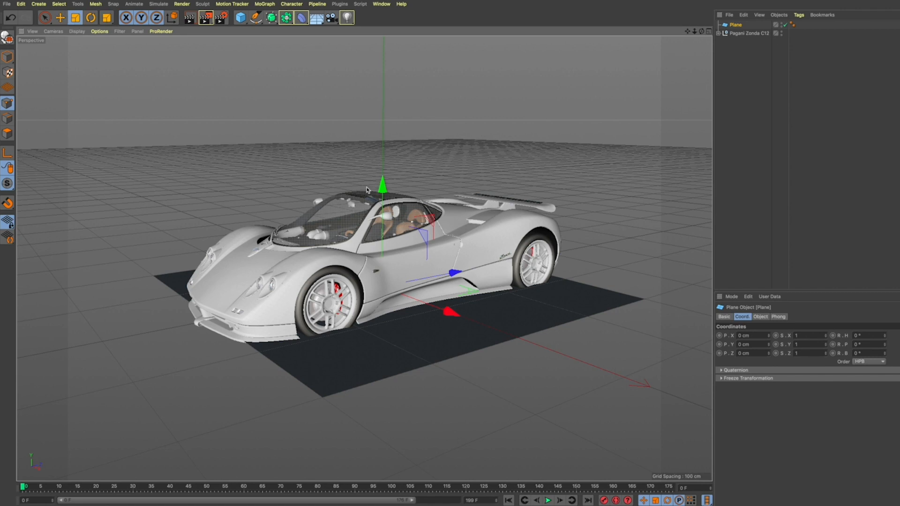
pyautogui.press('t')
pyautogui.moveTo(453, 265); pyautogui.dragTo(731, 189)
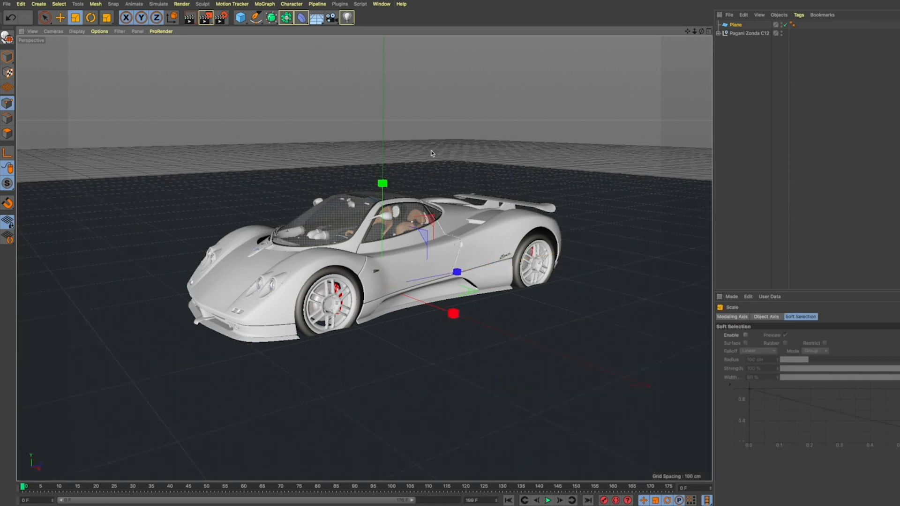
# Lower the floor plane in the Right view until it sits at the bottom of the car's wheels.
pyautogui.click(711, 32)
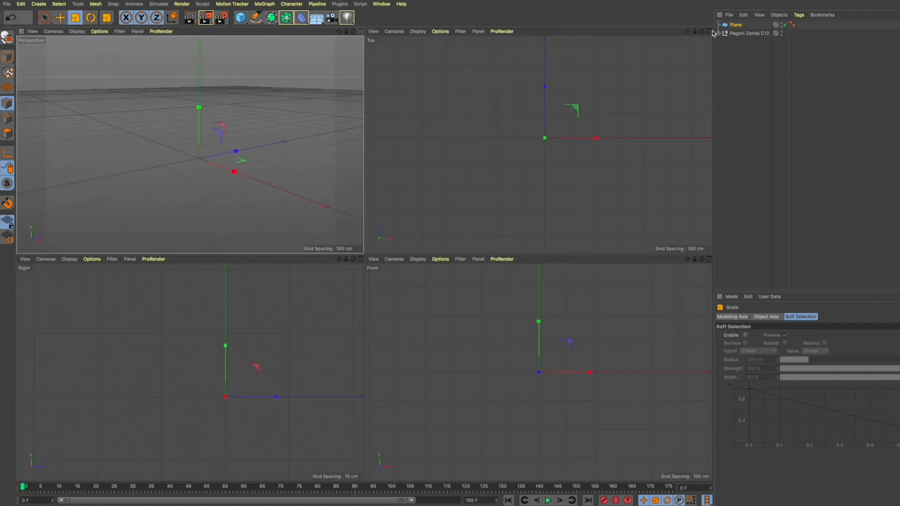
pyautogui.press('e')
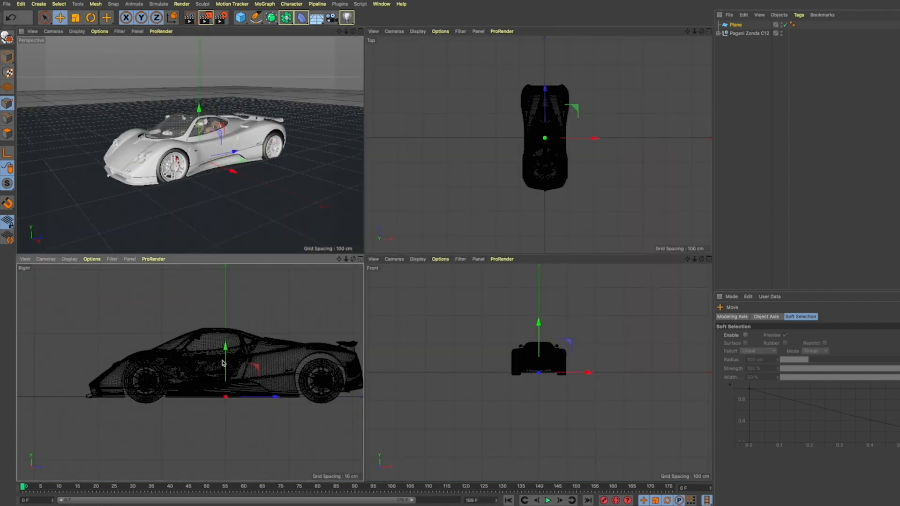
pyautogui.scroll(2, 204, 387)
pyautogui.moveTo(233, 355); pyautogui.dragTo(233, 361)
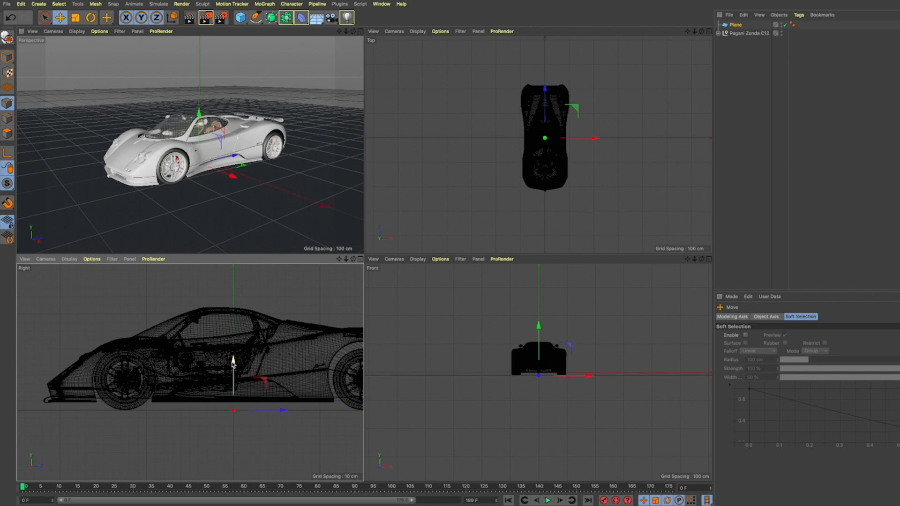
pyautogui.middleClick(355, 45)
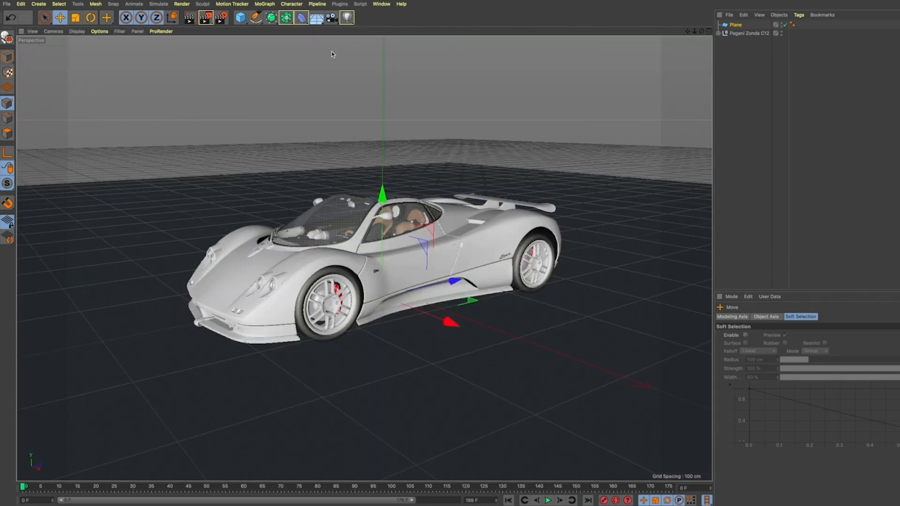
# Add a camera, look through it, and give it a Target tag with Pagani Zonda C12 as the target object.
pyautogui.click(331, 17)
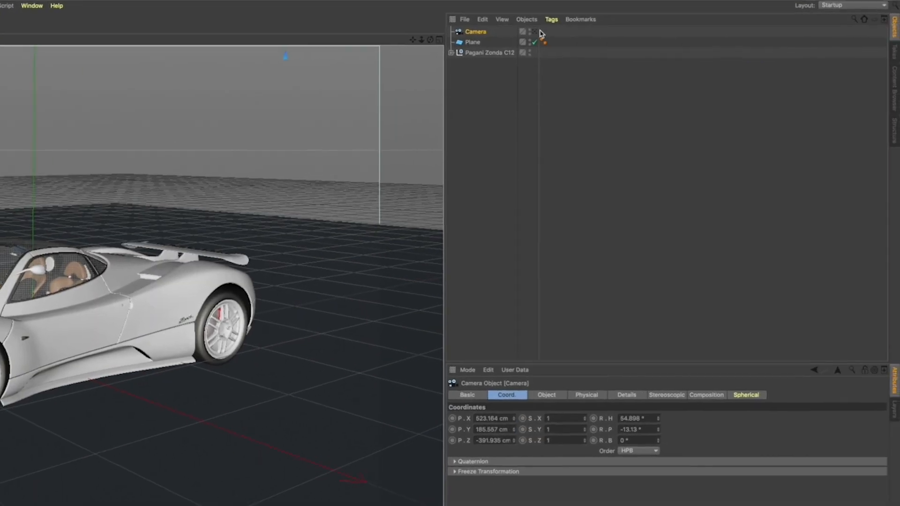
pyautogui.click(535, 32)
pyautogui.click(550, 19)
pyautogui.moveTo(611, 35)
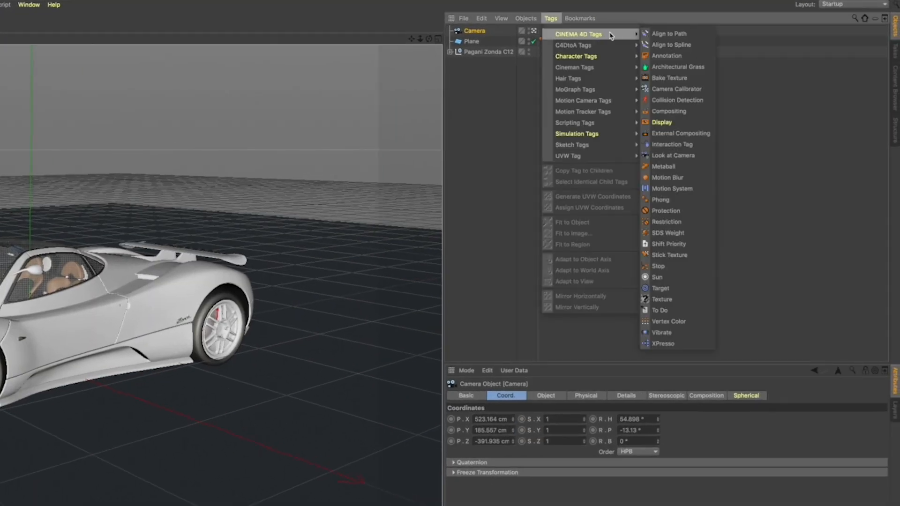
pyautogui.click(661, 288)
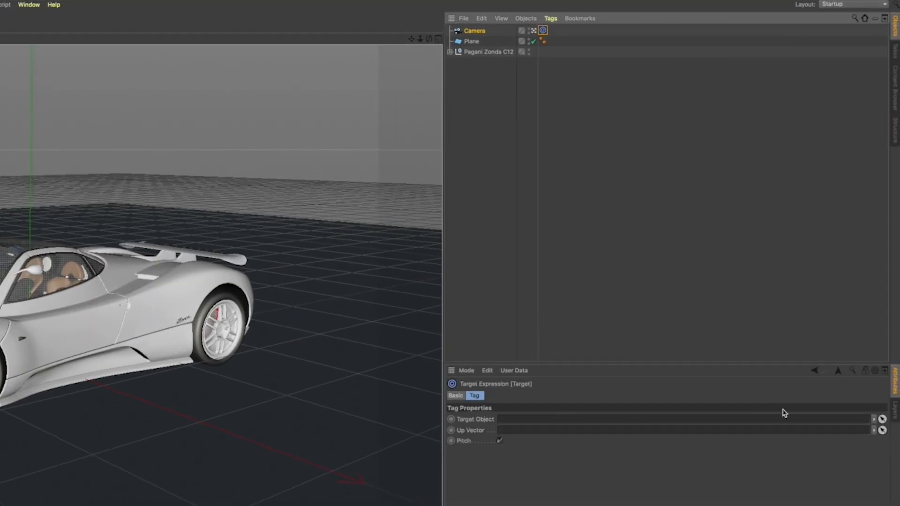
pyautogui.click(881, 420)
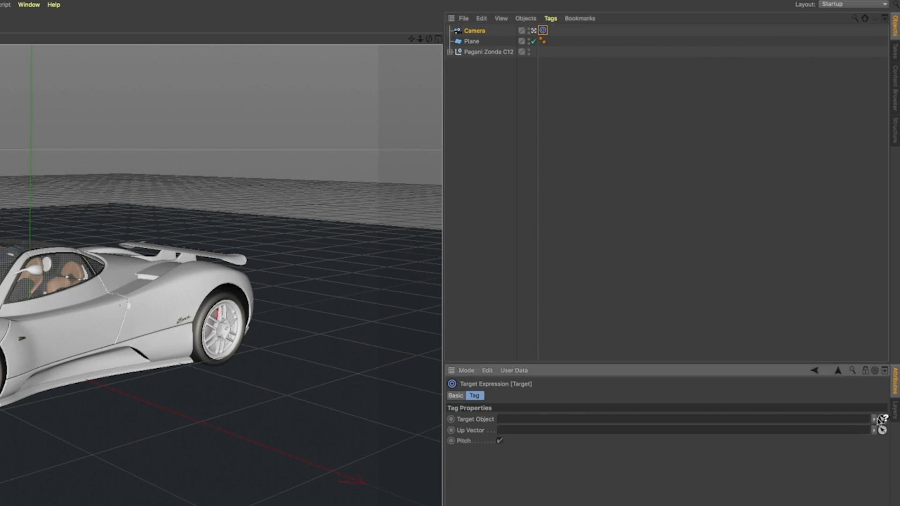
pyautogui.click(492, 55)
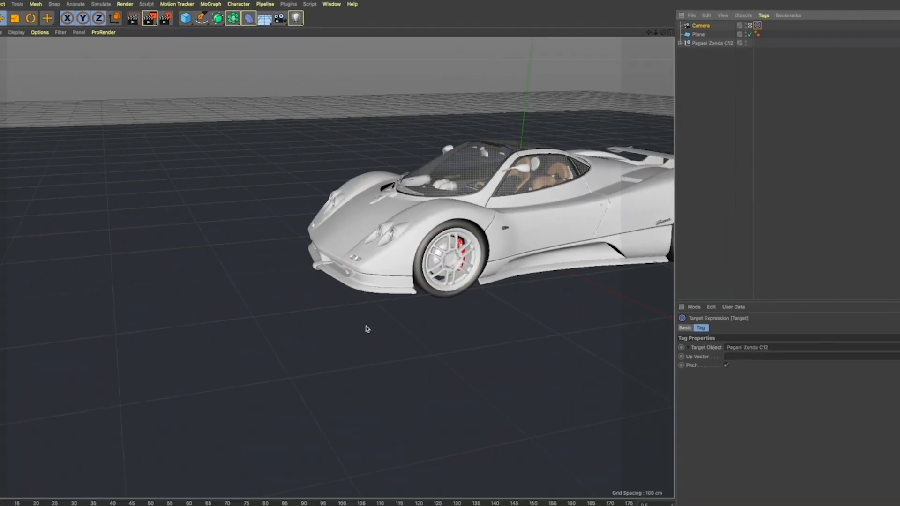
# Move the axis of the Pagani Zonda C12 null from the car's nose to the centre of the car.
pyautogui.moveTo(70, 395); pyautogui.dragTo(100, 309)
pyautogui.scroll(-5, 239, 337)
pyautogui.moveTo(366, 222); pyautogui.dragTo(475, 207)
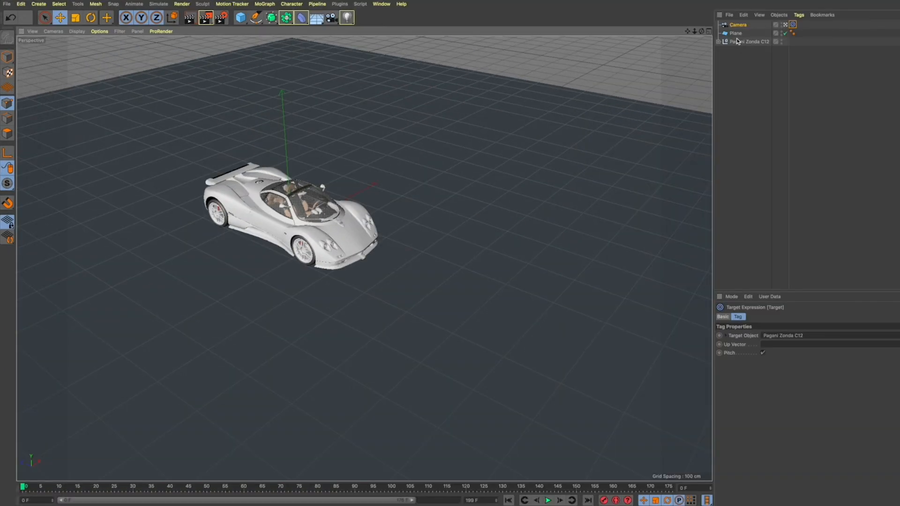
pyautogui.click(739, 42)
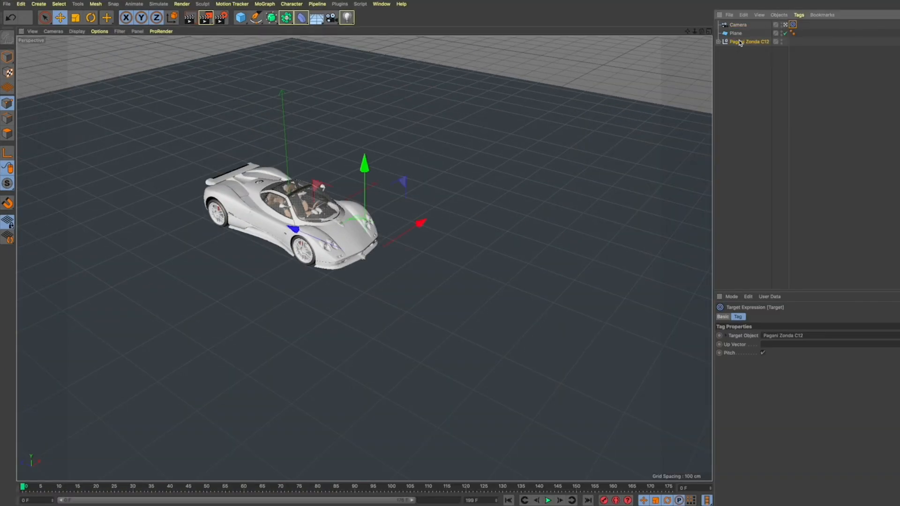
pyautogui.moveTo(471, 277); pyautogui.dragTo(209, 253)
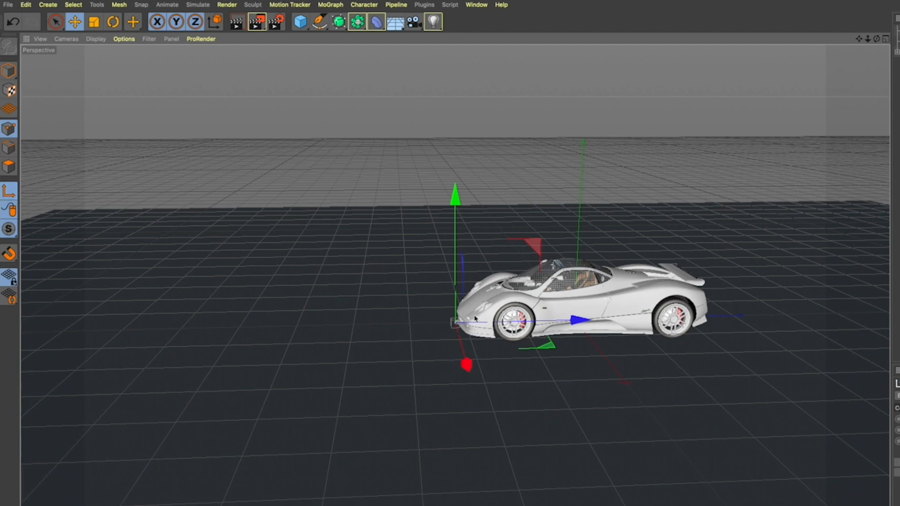
pyautogui.moveTo(574, 324); pyautogui.dragTo(693, 296)
pyautogui.click(885, 38)
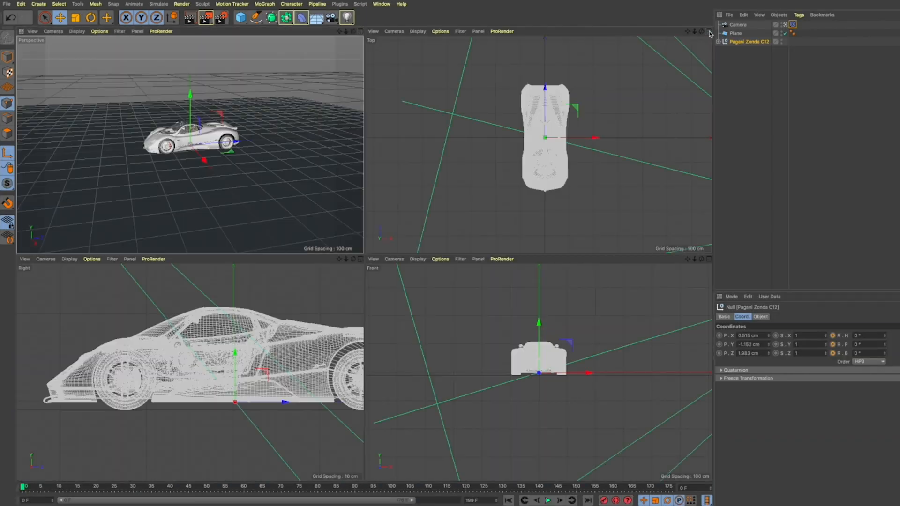
pyautogui.click(360, 31)
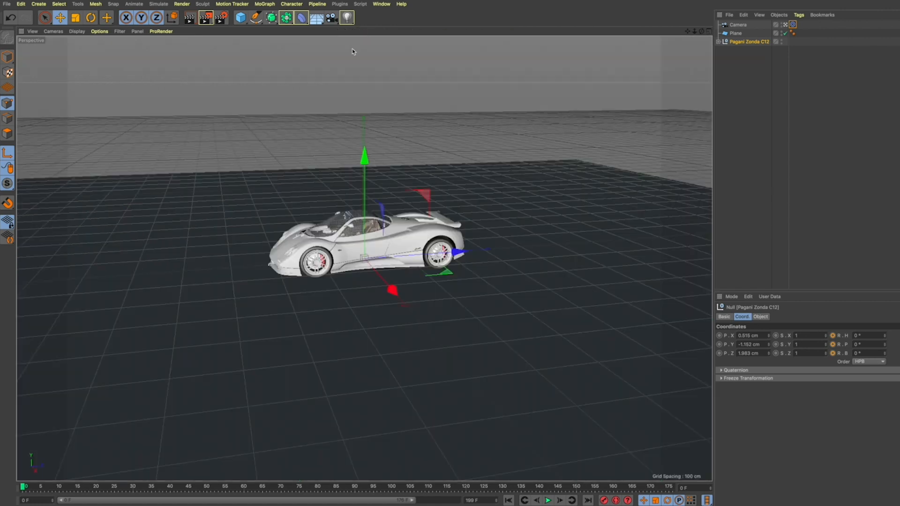
# Orbit the camera to look down on the car from above and keyframe the camera's position at frame 0.
pyautogui.moveTo(390, 230); pyautogui.dragTo(198, 331)
pyautogui.moveTo(380, 335); pyautogui.dragTo(338, 334)
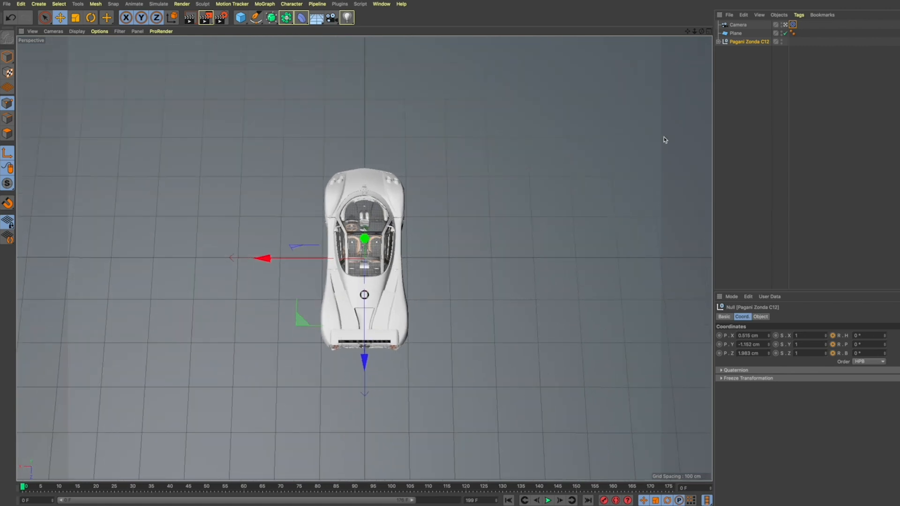
pyautogui.moveTo(694, 31); pyautogui.dragTo(694, 31)
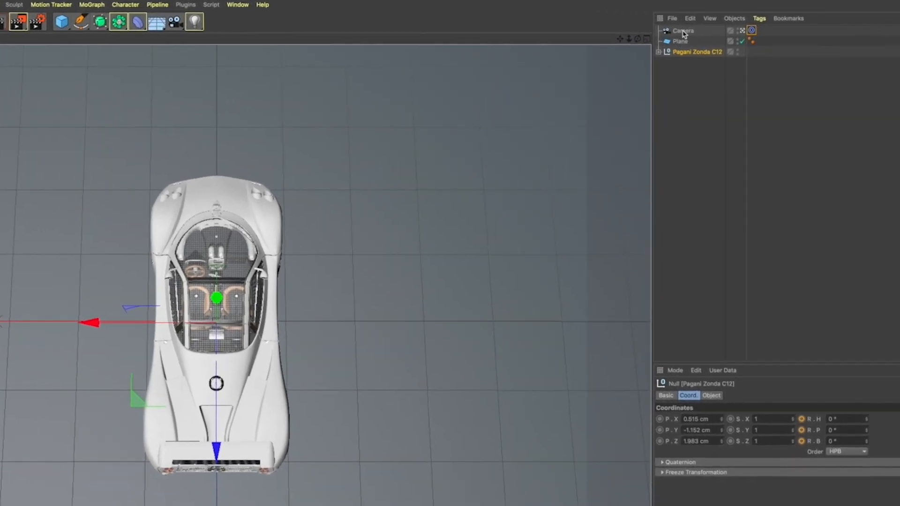
pyautogui.click(707, 29)
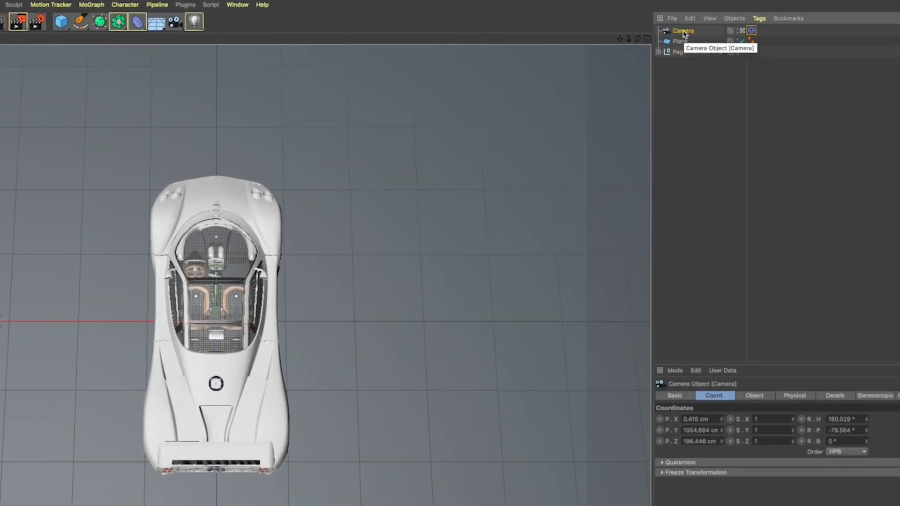
pyautogui.click(660, 420)
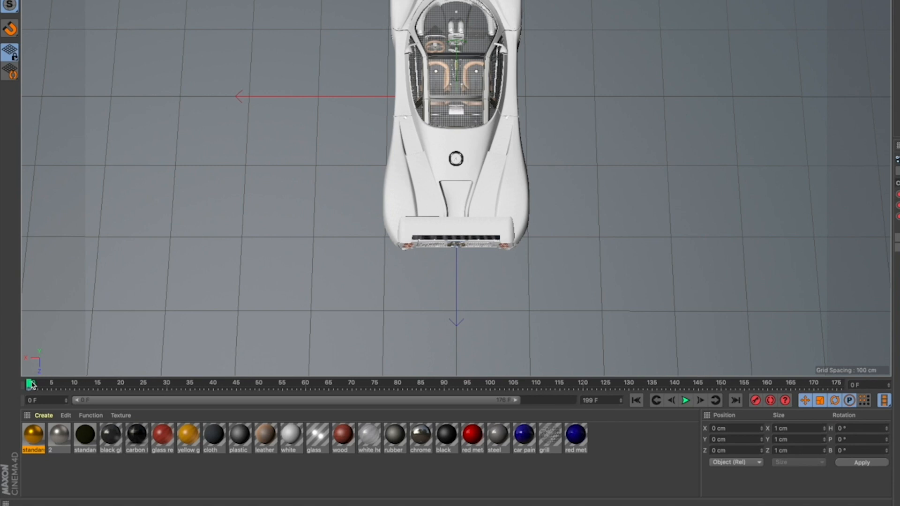
# At frame 40, orbit the camera down to a side view of the car and keyframe the camera's position and rotation.
pyautogui.moveTo(30, 385); pyautogui.dragTo(229, 382)
pyautogui.moveTo(235, 385); pyautogui.dragTo(214, 386)
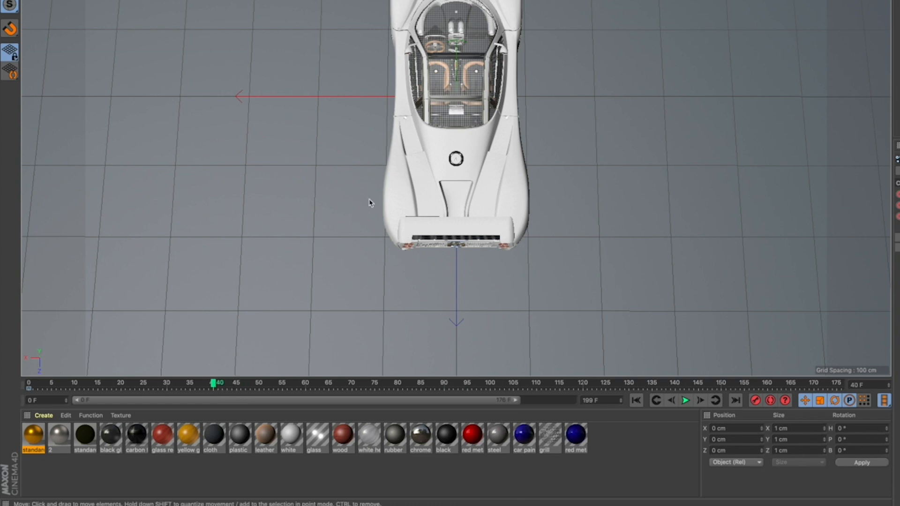
pyautogui.moveTo(403, 125); pyautogui.dragTo(609, 0)
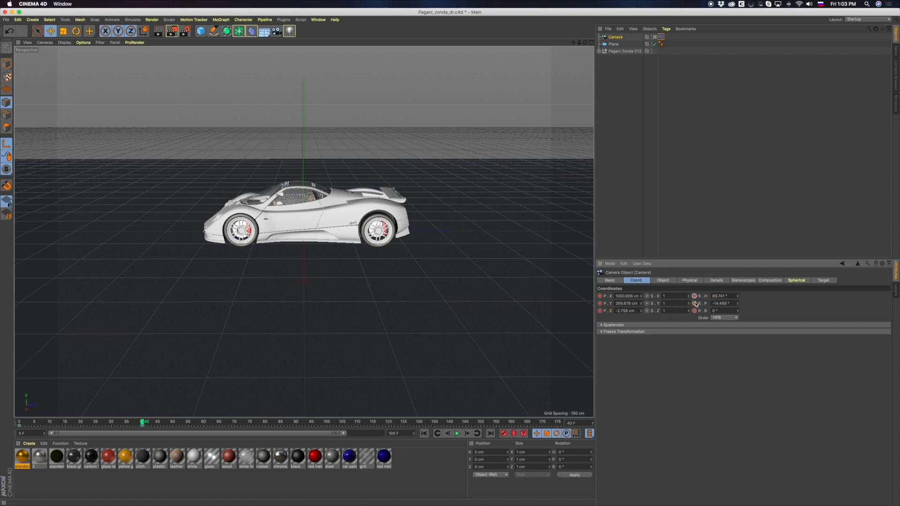
pyautogui.moveTo(142, 423)
pyautogui.mouseDown()
pyautogui.moveTo(20, 422)
pyautogui.moveTo(143, 407)
pyautogui.mouseUp()
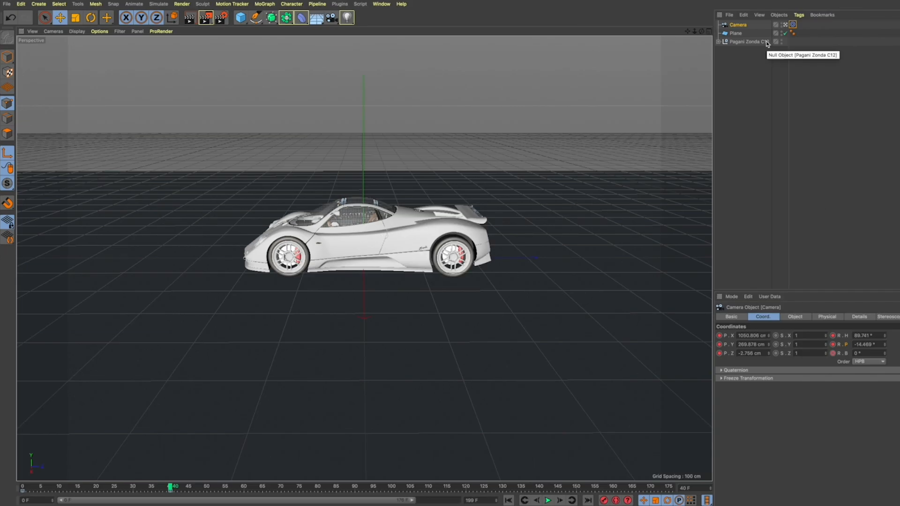
# Keyframe the current rotation of the Pagani Zonda C12 null at frame 45.
pyautogui.click(767, 42)
pyautogui.press('r')
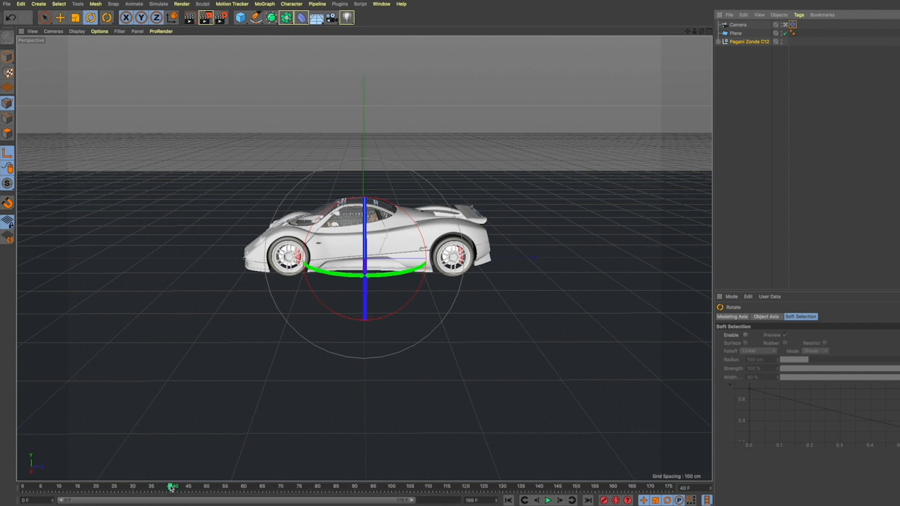
pyautogui.moveTo(171, 487); pyautogui.dragTo(182, 489)
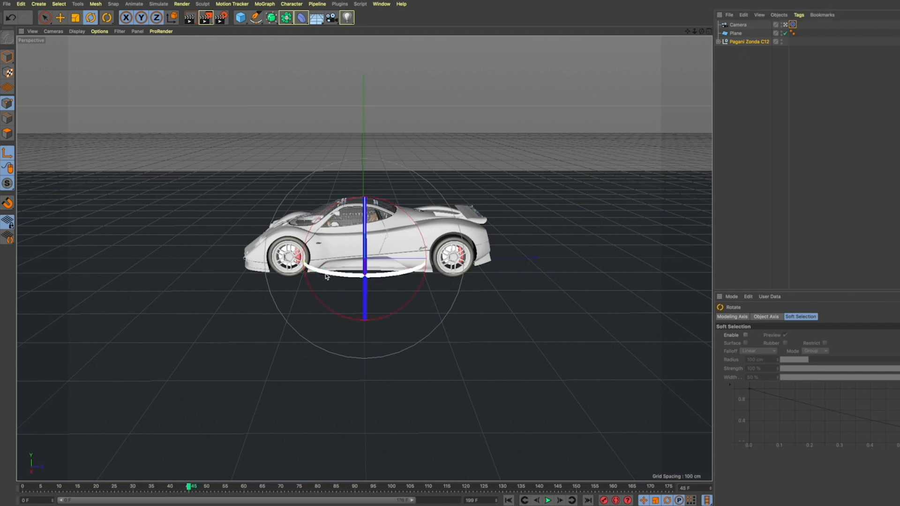
pyautogui.click(735, 43)
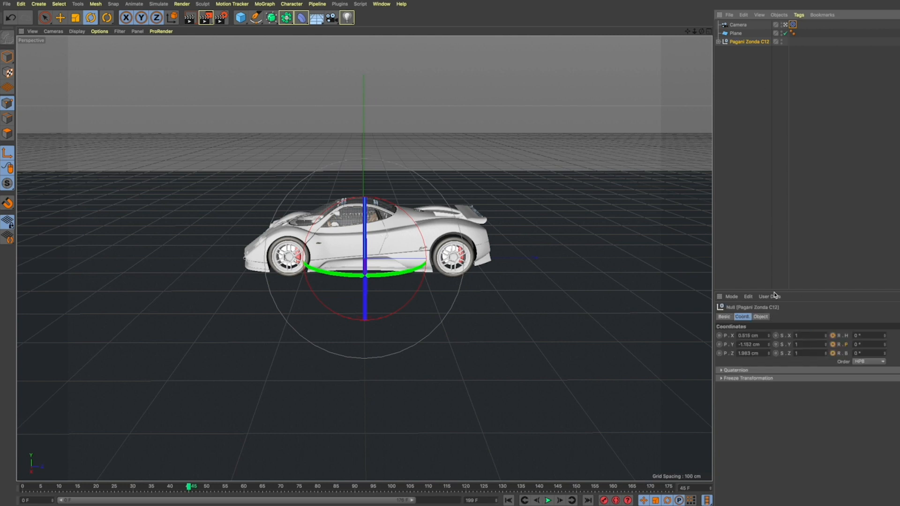
pyautogui.click(832, 335)
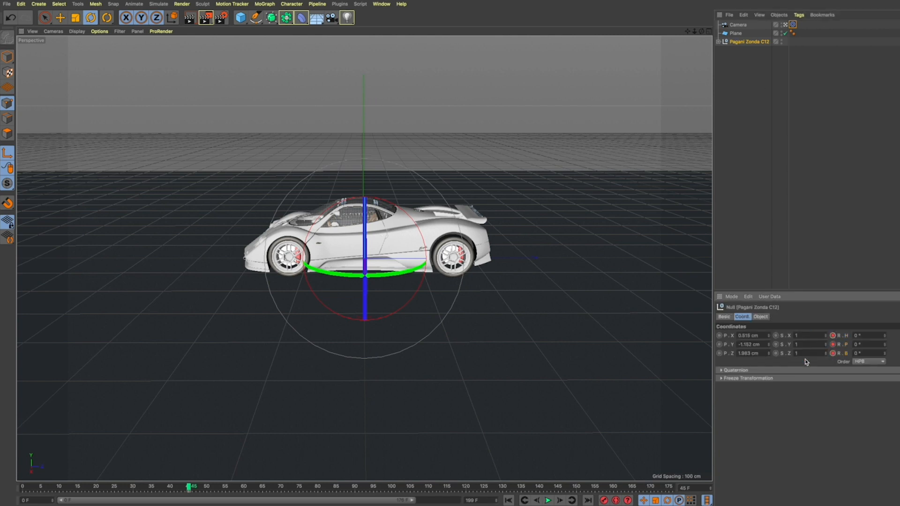
# At frame 75, with axis editing off, rotate the Pagani Zonda C12 null to a heading of 170° and keyframe its rotation.
pyautogui.click(289, 487)
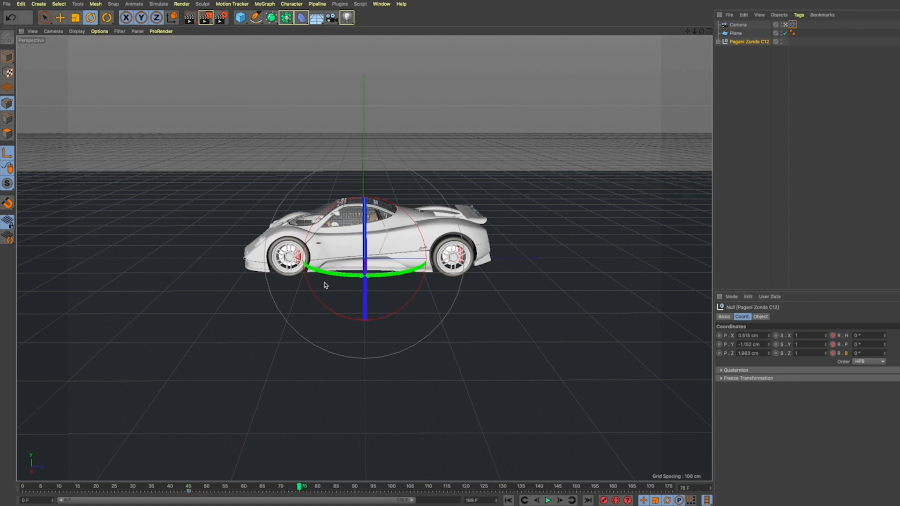
pyautogui.moveTo(328, 274); pyautogui.dragTo(329, 277)
pyautogui.hotkey('ctrl', 'z')
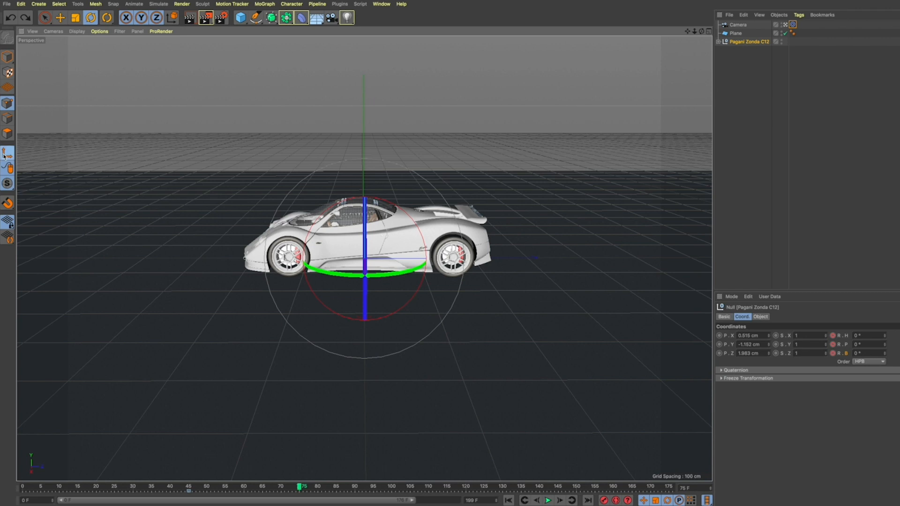
pyautogui.moveTo(343, 276); pyautogui.dragTo(527, 200)
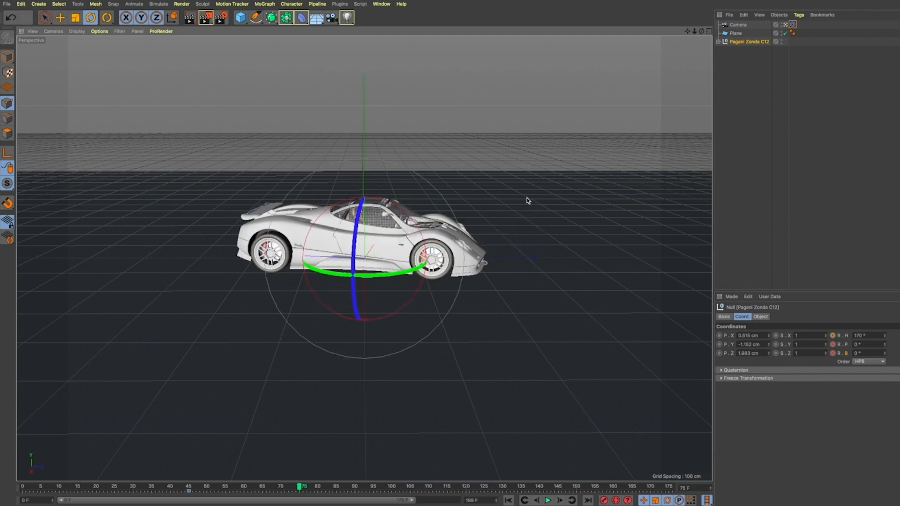
pyautogui.click(833, 335)
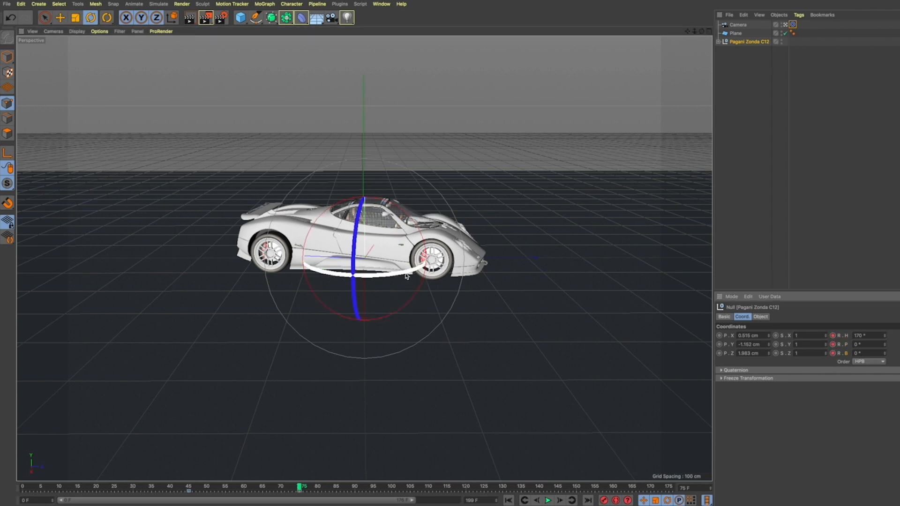
# At frame 105, rotate the car null to a heading of 90° so its nose faces the camera, and keyframe the rotation.
pyautogui.click(301, 488)
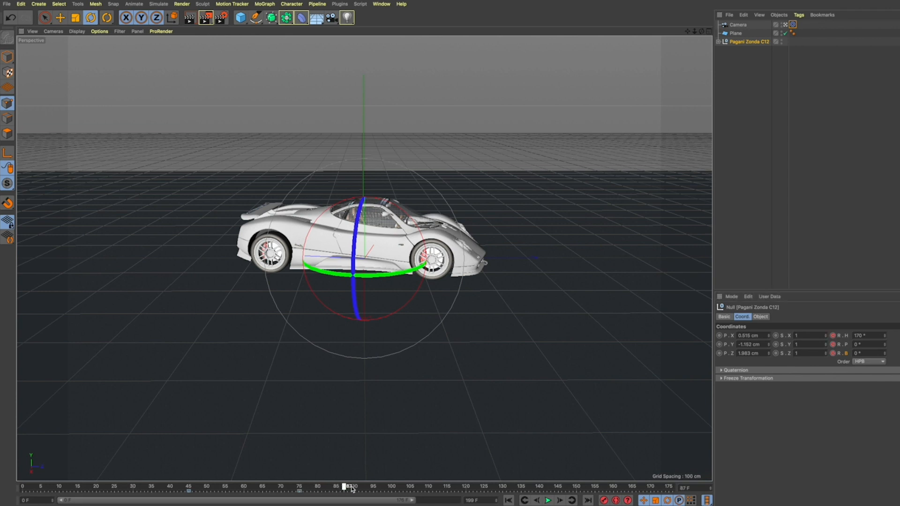
pyautogui.moveTo(415, 269); pyautogui.dragTo(301, 282)
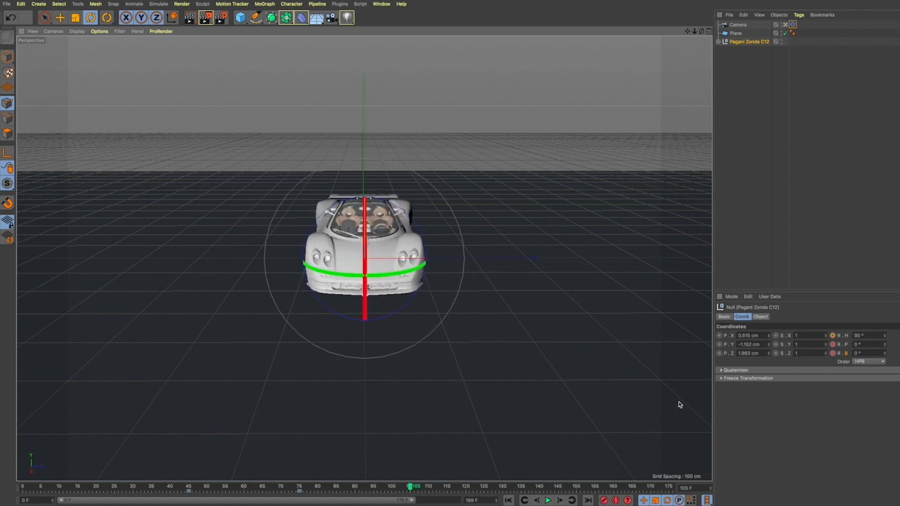
pyautogui.keyDown('ctrl'); pyautogui.click(832, 335); pyautogui.keyUp('ctrl')
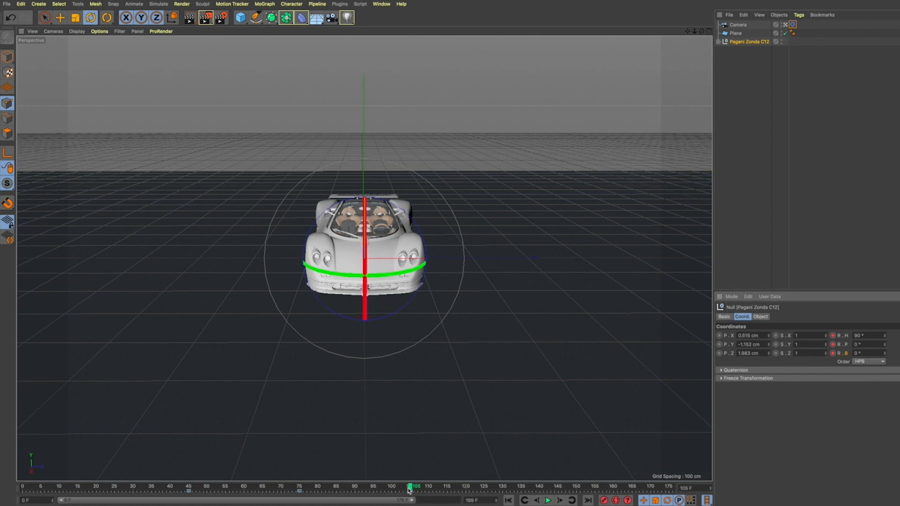
# Play the animation from frame 0 and scrub back through it to check the camera move and the car's rotation.
pyautogui.moveTo(410, 487); pyautogui.dragTo(23, 490)
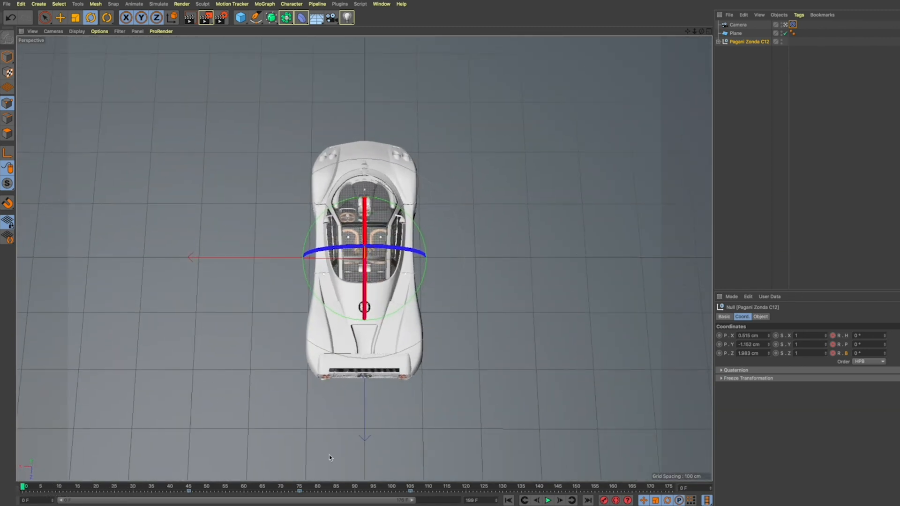
pyautogui.click(746, 121)
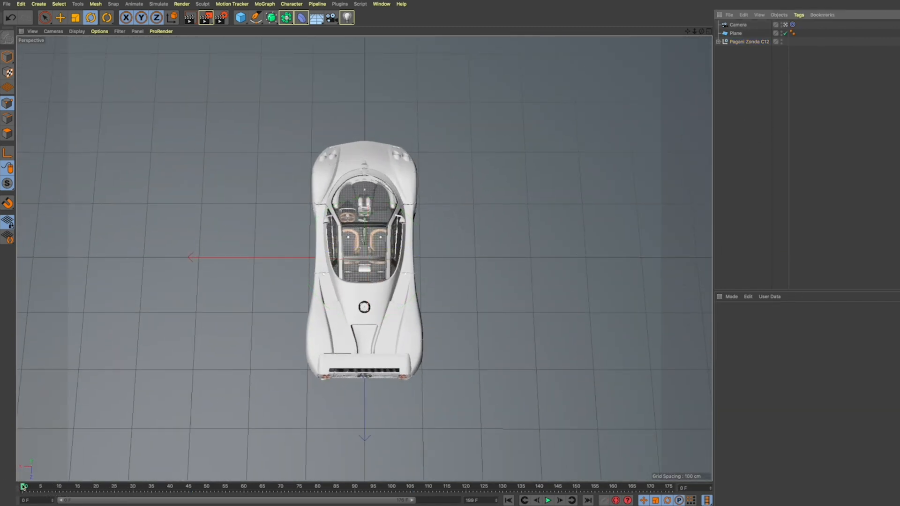
pyautogui.click(548, 500)
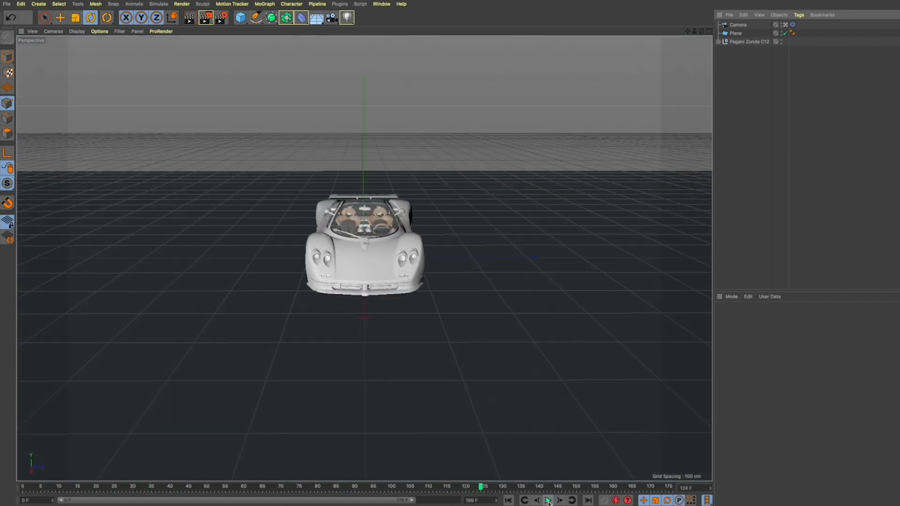
pyautogui.moveTo(481, 492); pyautogui.dragTo(226, 488)
# Set the render output to All Frames and the regular image save format to MP4.
pyautogui.click(220, 20)
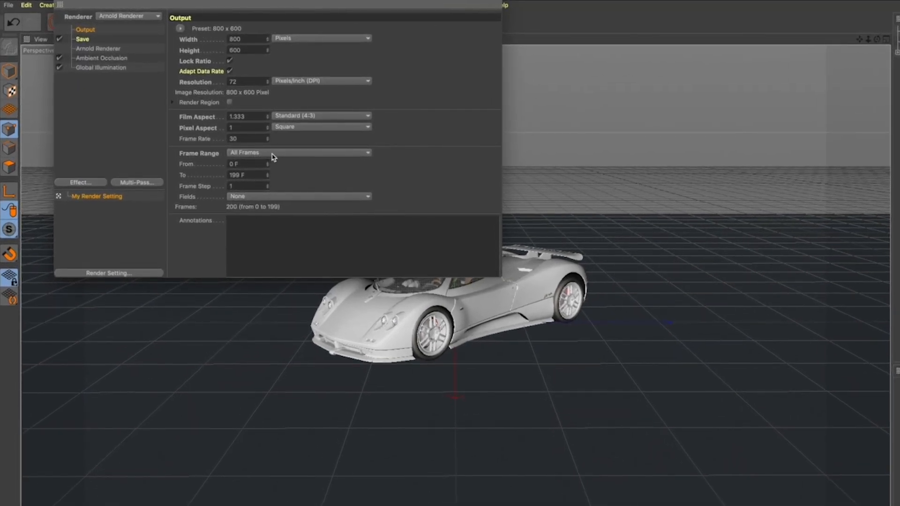
pyautogui.click(273, 155)
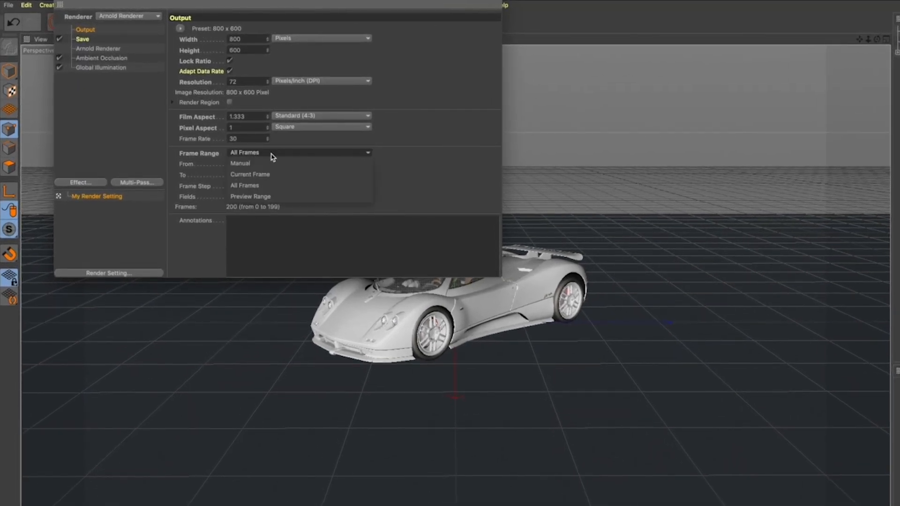
pyautogui.click(256, 188)
pyautogui.click(85, 41)
pyautogui.click(281, 59)
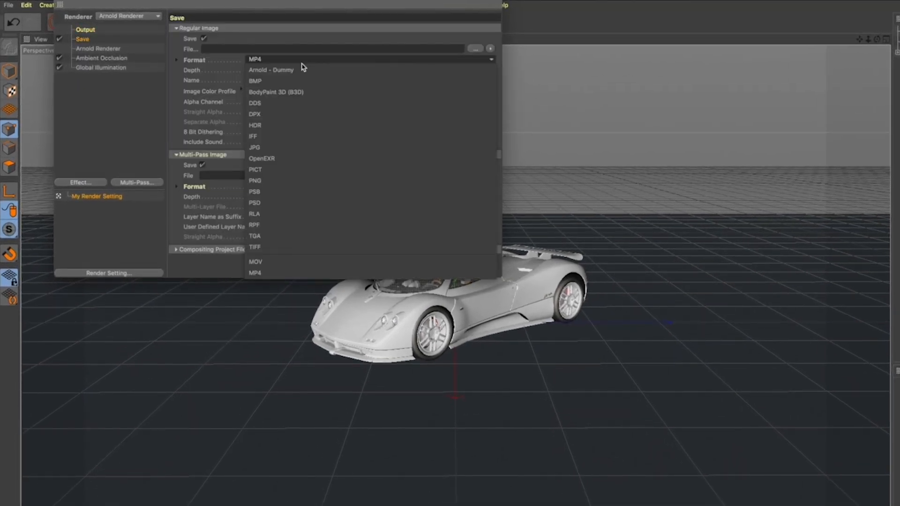
pyautogui.click(266, 273)
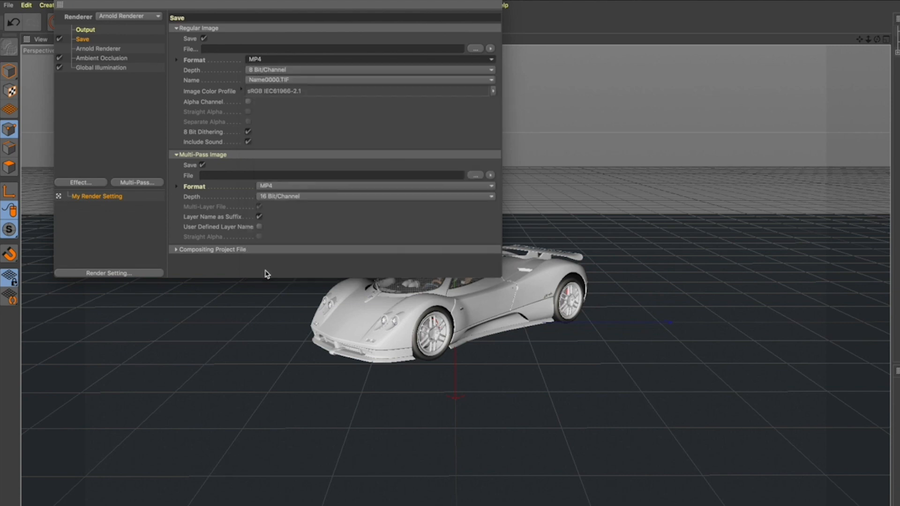
pyautogui.click(61, 2)
# Add the car animation to the render queue.
pyautogui.click(257, 22)
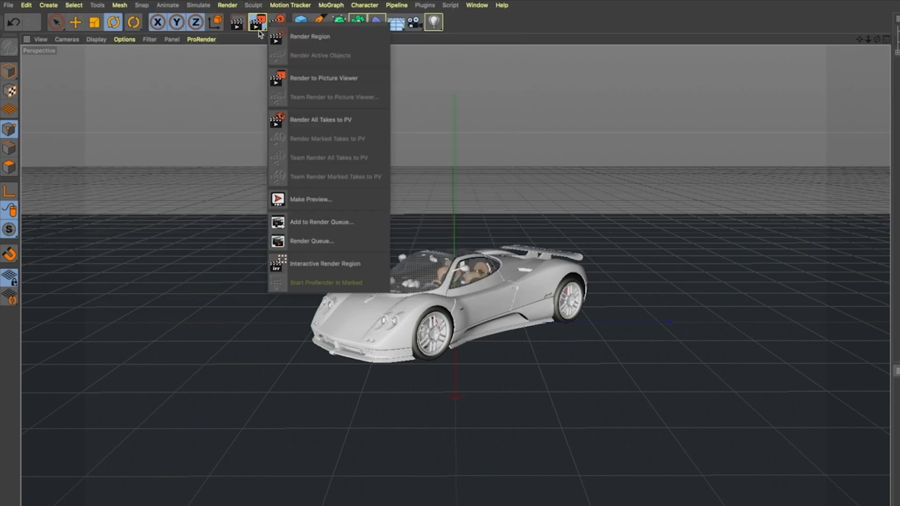
pyautogui.click(287, 221)
pyautogui.click(650, 222)
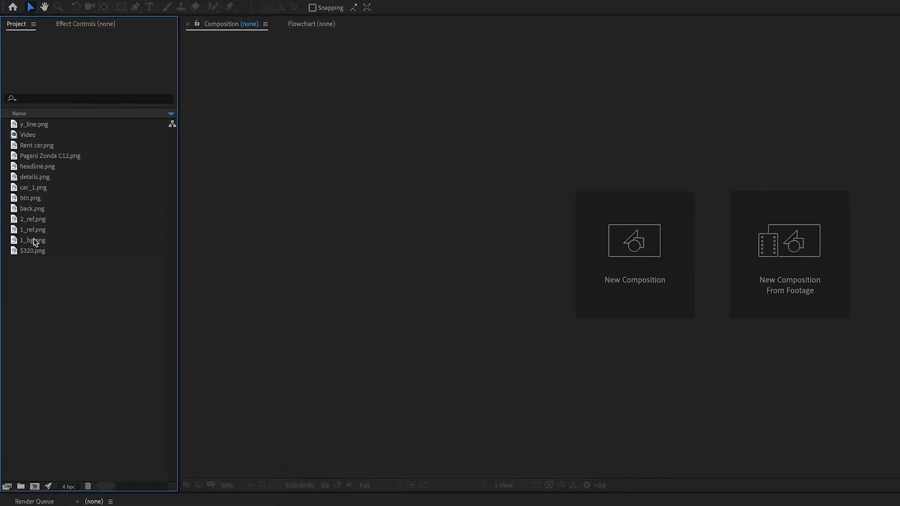
# Switch to After Effects and look through the imported app screen images, from 1_bg.png up to Rent car.png.
pyautogui.click(33, 240)
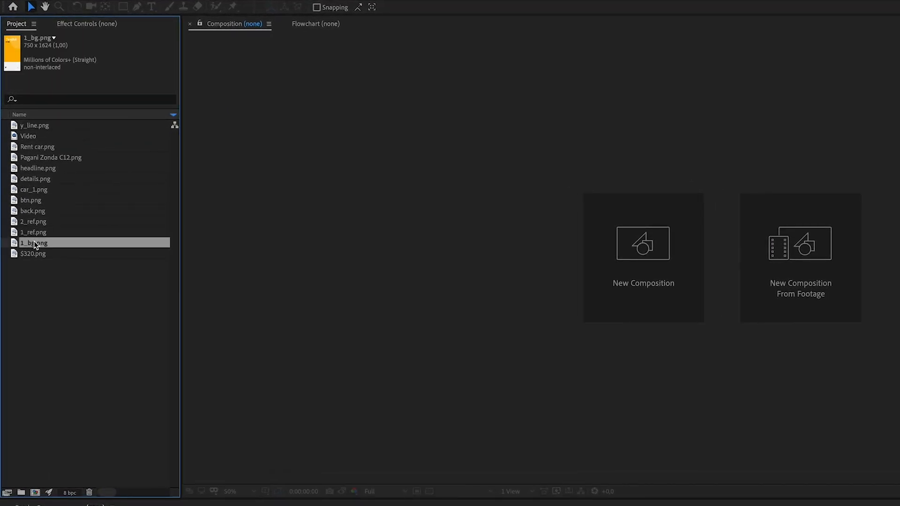
pyautogui.press('Up')
pyautogui.press('Up')
pyautogui.press('Up')
pyautogui.press('Up')
pyautogui.press('Up')
pyautogui.press('Up')
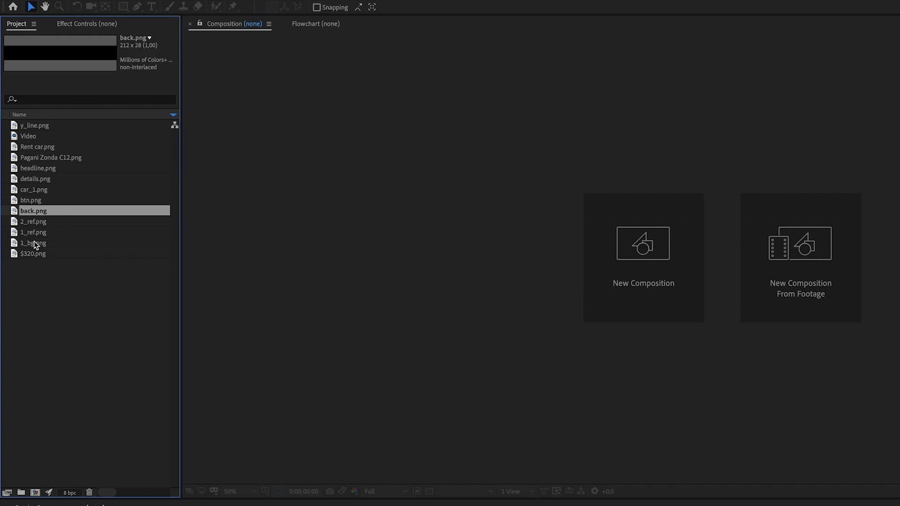
pyautogui.press('Up')
pyautogui.press('Up')
pyautogui.press('Up')
pyautogui.press('Up')
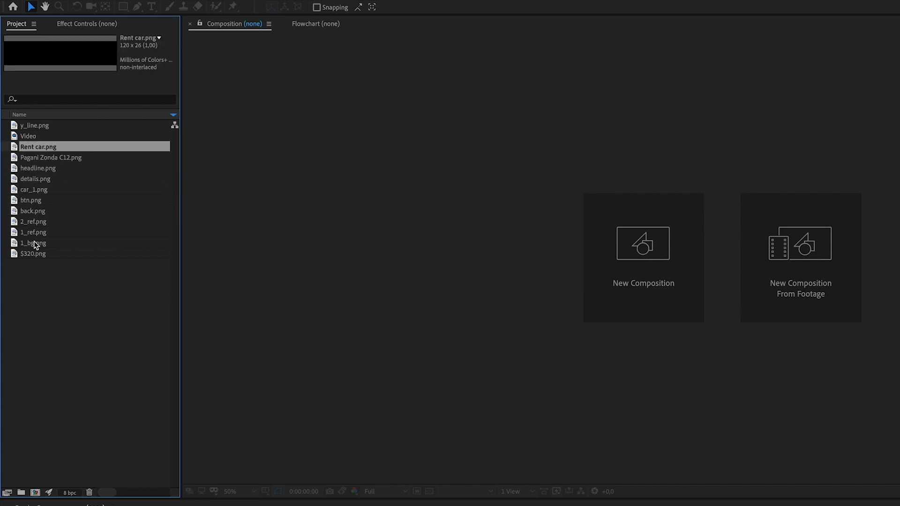
pyautogui.click(40, 314)
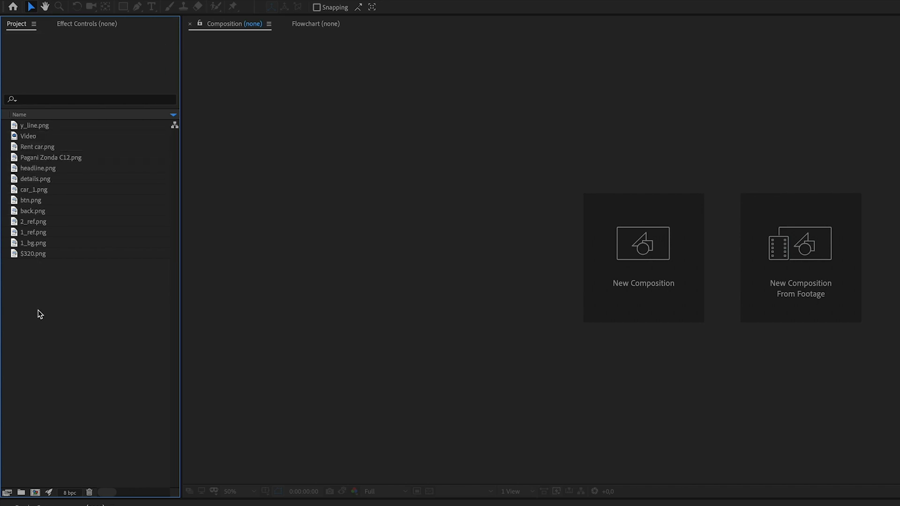
# Create a new composition from the 1_ref.png footage.
pyautogui.moveTo(34, 233); pyautogui.dragTo(35, 492)
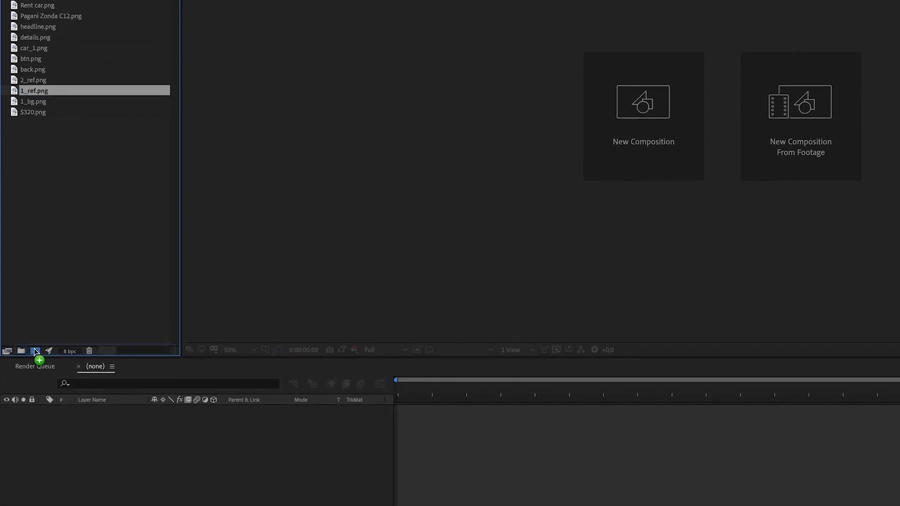
pyautogui.moveTo(36, 351); pyautogui.dragTo(35, 352)
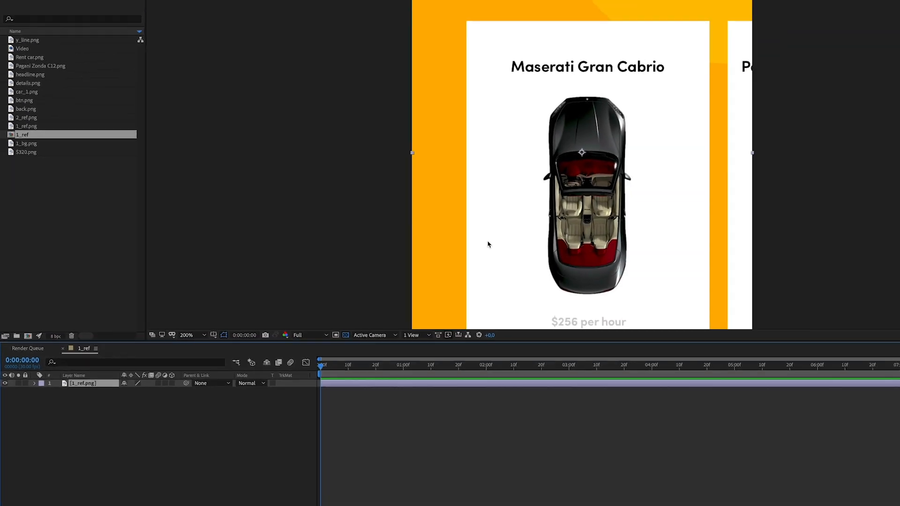
pyautogui.scroll(-1, 604, 235)
pyautogui.press('space')
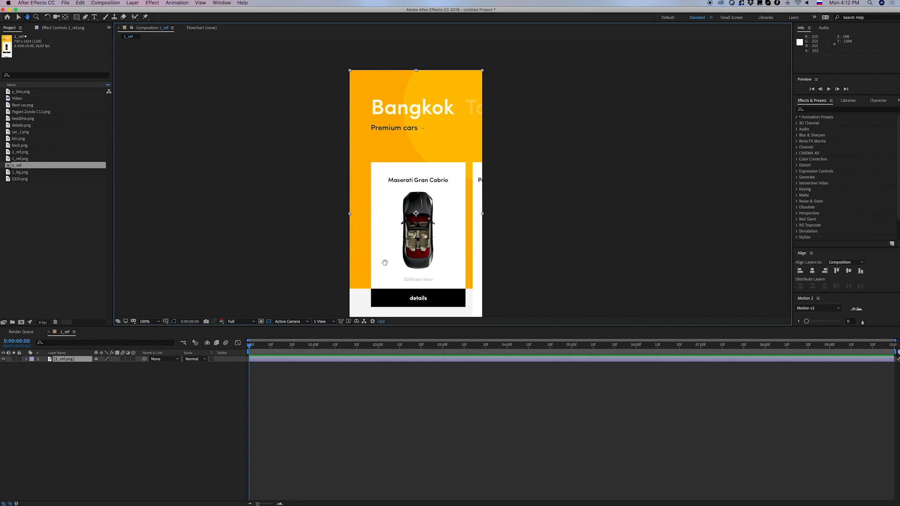
pyautogui.moveTo(385, 262); pyautogui.dragTo(391, 246)
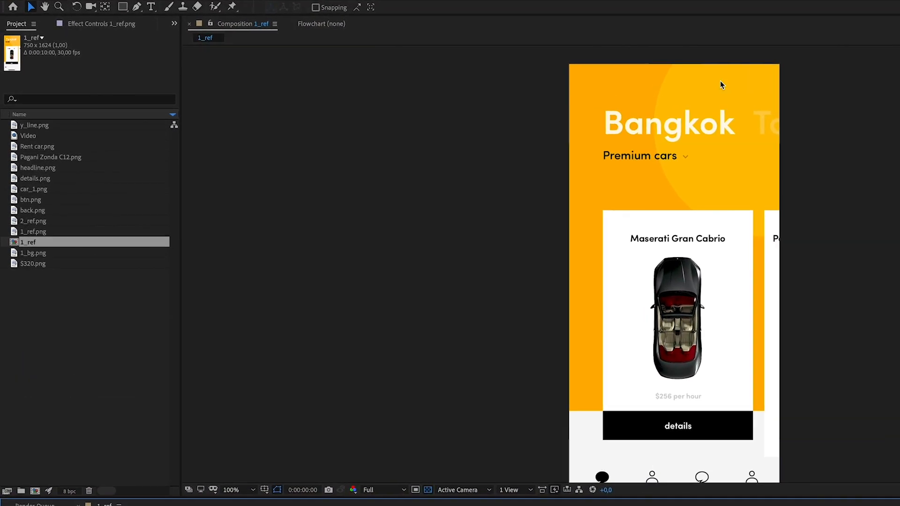
# Add 1_bg.png to the composition beneath the 1_ref.png layer and car_1.png above it.
pyautogui.moveTo(21, 111); pyautogui.dragTo(98, 406)
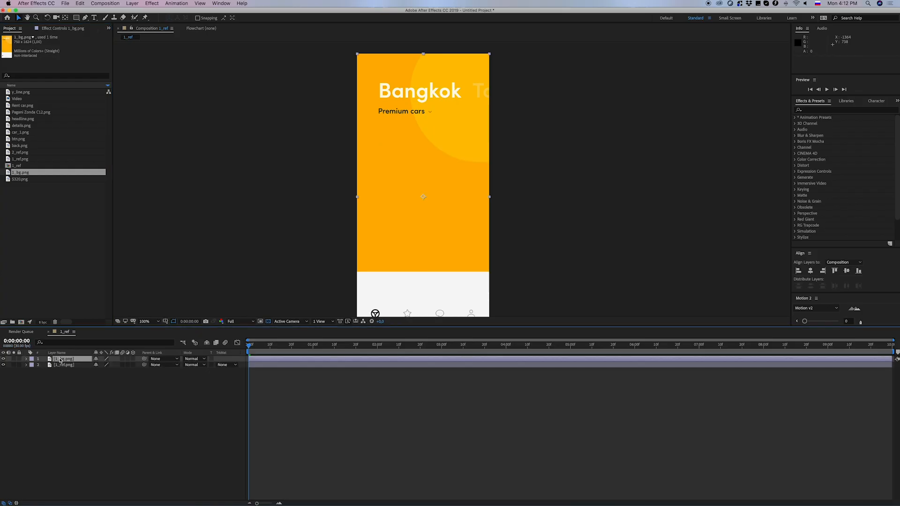
pyautogui.moveTo(21, 132); pyautogui.dragTo(60, 373)
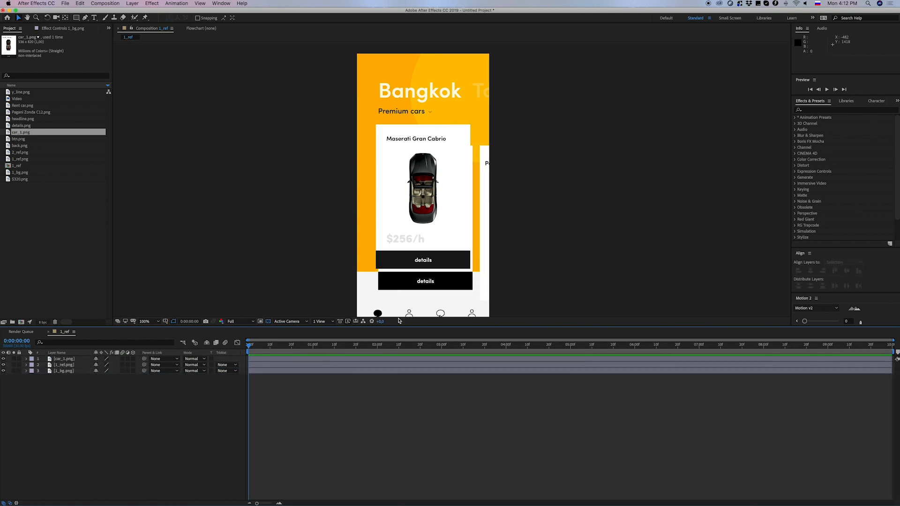
# Move the car_1.png card into line with the Maserati Gran Cabrio card of the reference image.
pyautogui.scroll(4, 401, 244)
pyautogui.moveTo(358, 181); pyautogui.dragTo(368, 263)
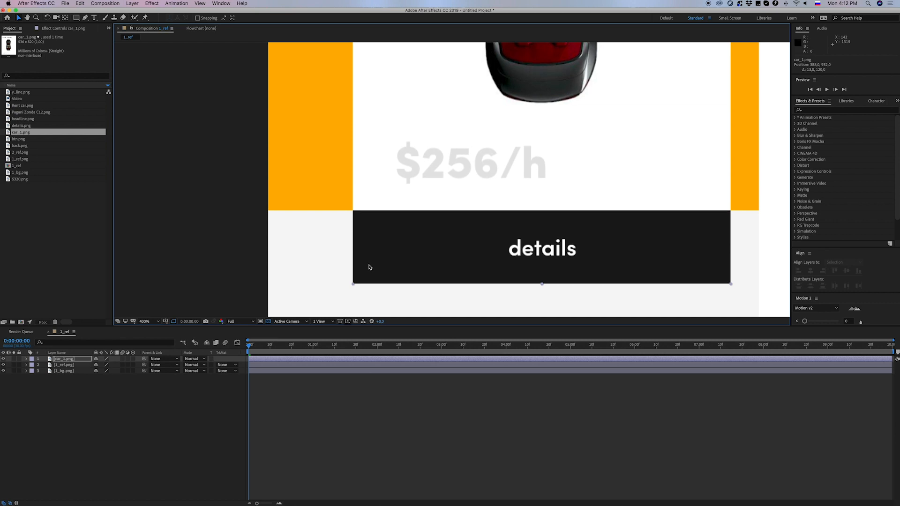
pyautogui.scroll(-4, 395, 246)
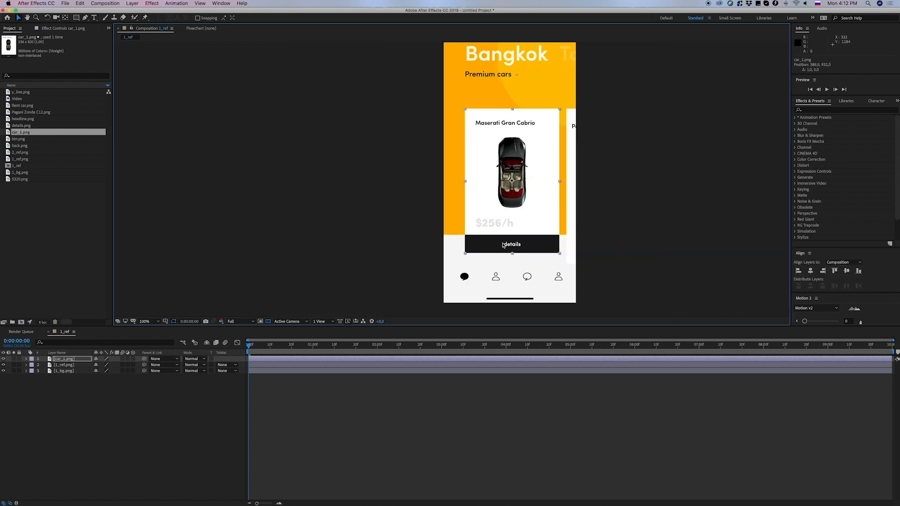
# Send 1_ref.png beneath the 1_bg.png layer, add the Video footage as the top layer and centre it over the car card.
pyautogui.moveTo(64, 365); pyautogui.dragTo(62, 374)
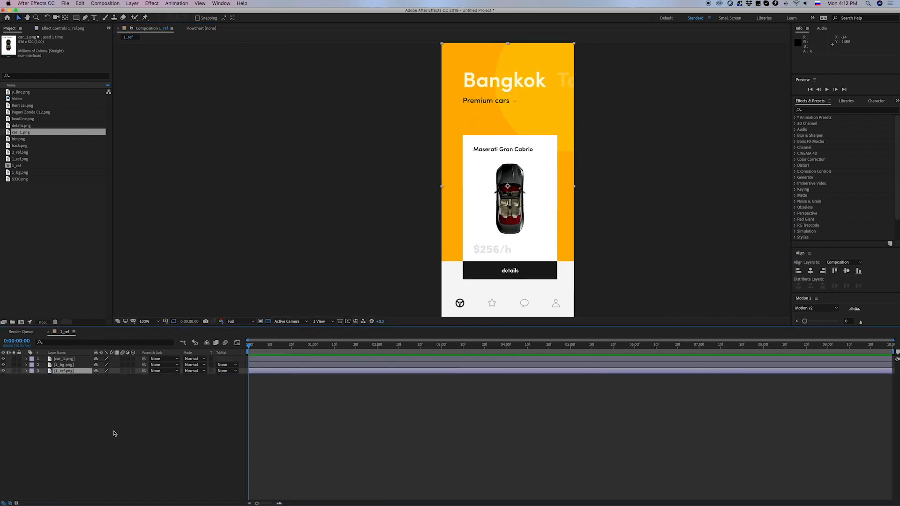
pyautogui.moveTo(19, 99); pyautogui.dragTo(70, 360)
pyautogui.moveTo(479, 211); pyautogui.dragTo(481, 228)
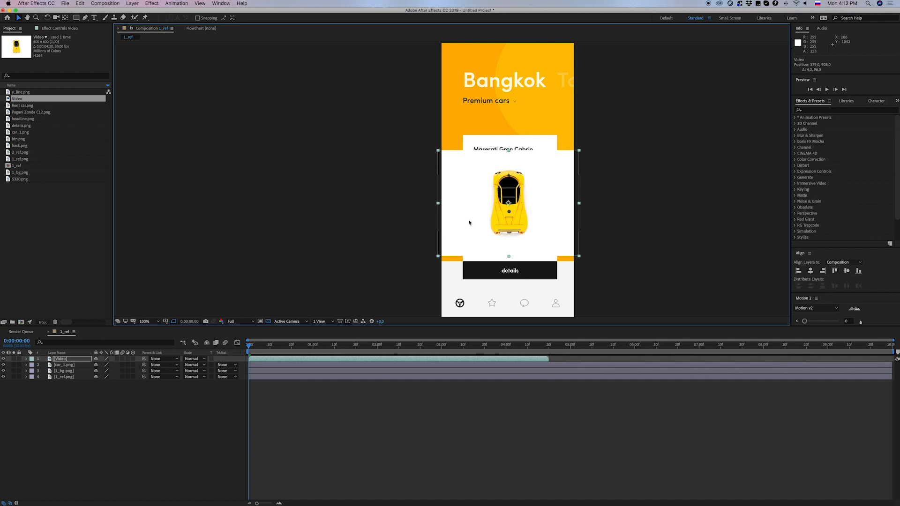
# Set the Video layer's blending mode to Darken and fine-tune its position over the Maserati on the card.
pyautogui.click(204, 359)
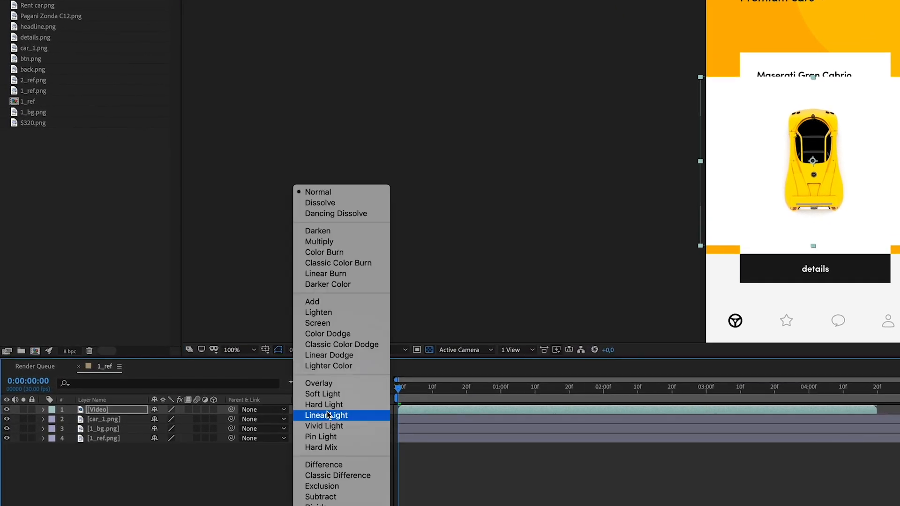
pyautogui.click(328, 230)
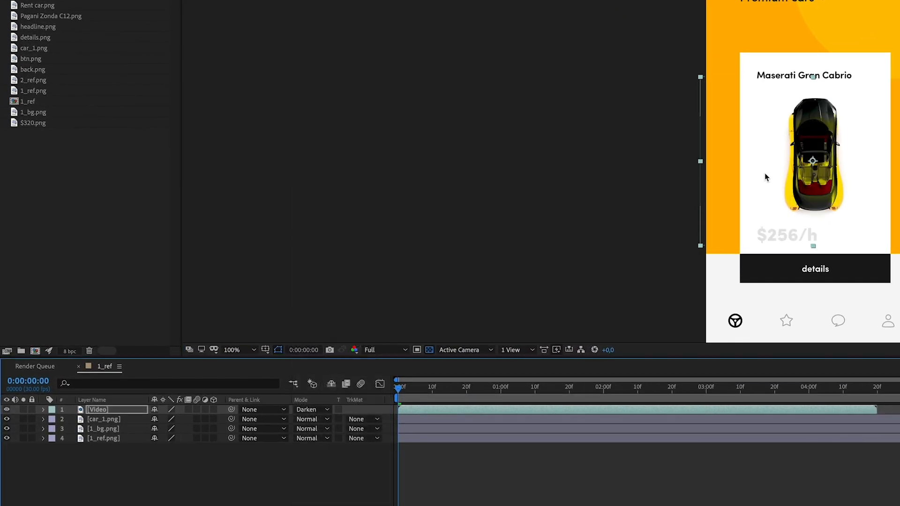
pyautogui.moveTo(819, 196); pyautogui.dragTo(821, 193)
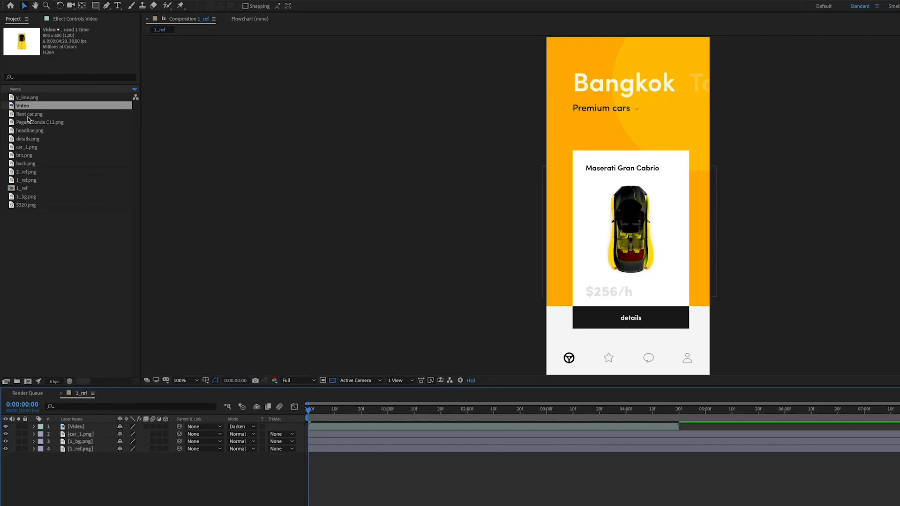
# Add Pagani Zonda C12.png, btn.png and $320.png above the Video layer and place btn.png over the card's details button.
pyautogui.click(37, 17)
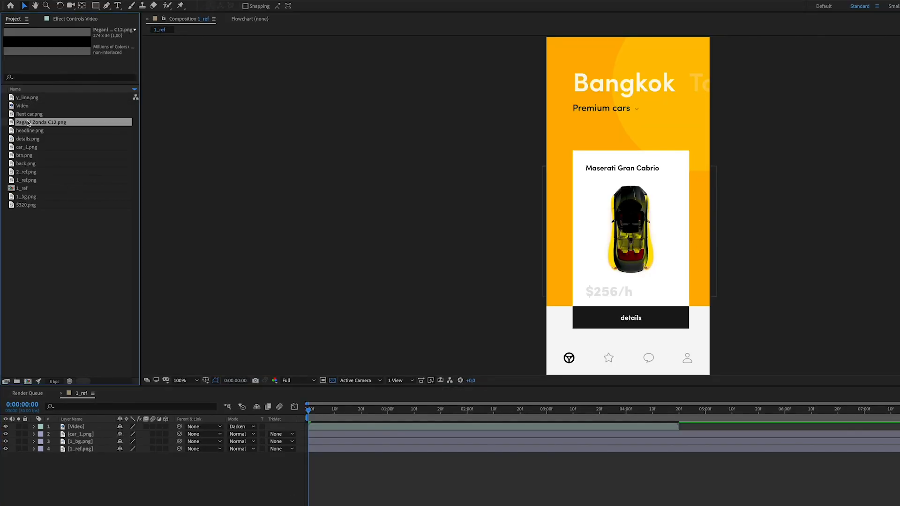
pyautogui.keyDown('ctrl'); pyautogui.click(24, 157); pyautogui.keyUp('ctrl')
pyautogui.keyDown('ctrl'); pyautogui.click(23, 206); pyautogui.keyUp('ctrl')
pyautogui.moveTo(78, 427); pyautogui.dragTo(79, 427)
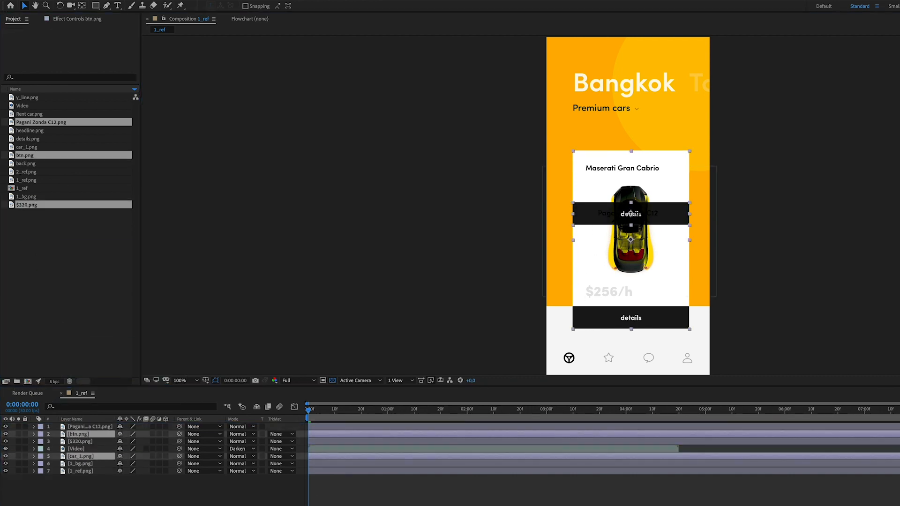
pyautogui.moveTo(627, 214); pyautogui.dragTo(629, 318)
pyautogui.click(585, 347)
# Move the Pagani Zonda C12 title onto the Maserati Gran Cabrio title, matching its starting edge and baseline.
pyautogui.moveTo(611, 213); pyautogui.dragTo(600, 170)
pyautogui.scroll(2, 599, 170)
pyautogui.scroll(1, 600, 170)
pyautogui.press('Left')
pyautogui.press('Left')
pyautogui.press('Left')
pyautogui.press('Down')
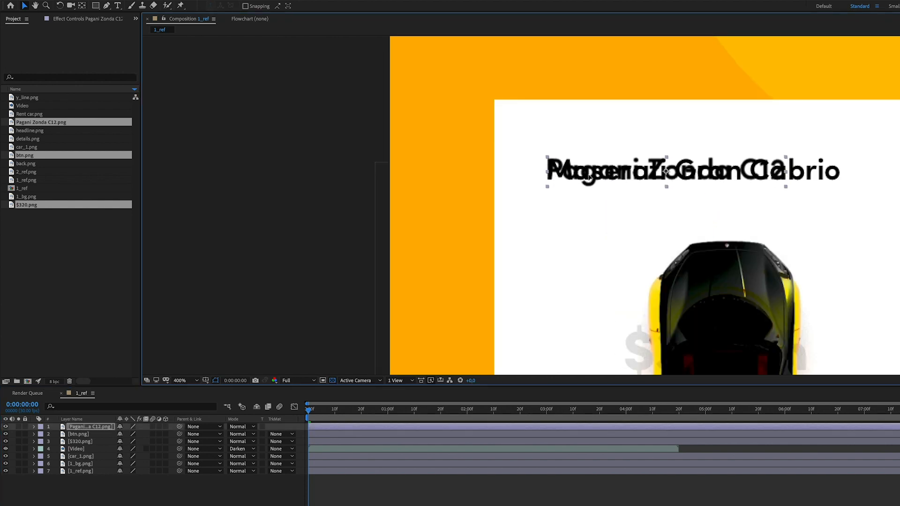
# Move the $320/h price text exactly over the $256/h price on the card.
pyautogui.scroll(-5, 592, 195)
pyautogui.click(566, 361)
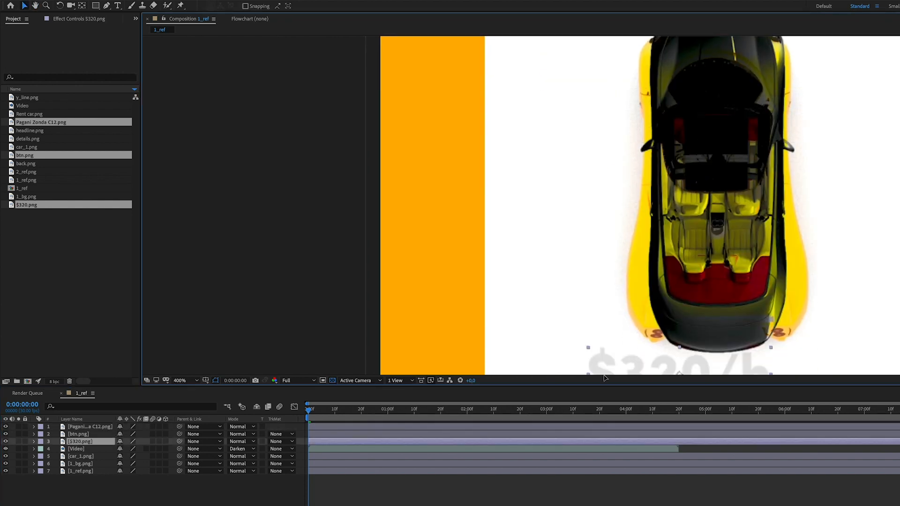
pyautogui.scroll(-3, 566, 325)
pyautogui.moveTo(567, 323); pyautogui.dragTo(556, 312)
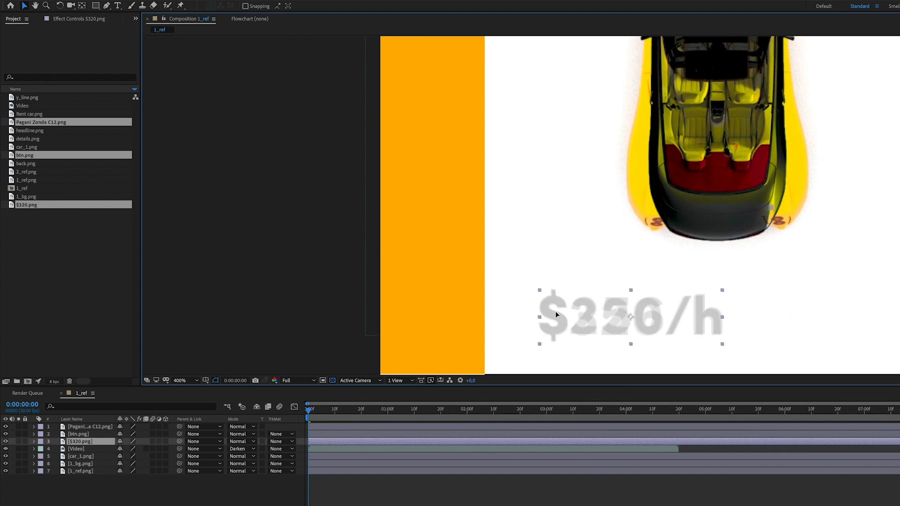
pyautogui.scroll(-2, 555, 311)
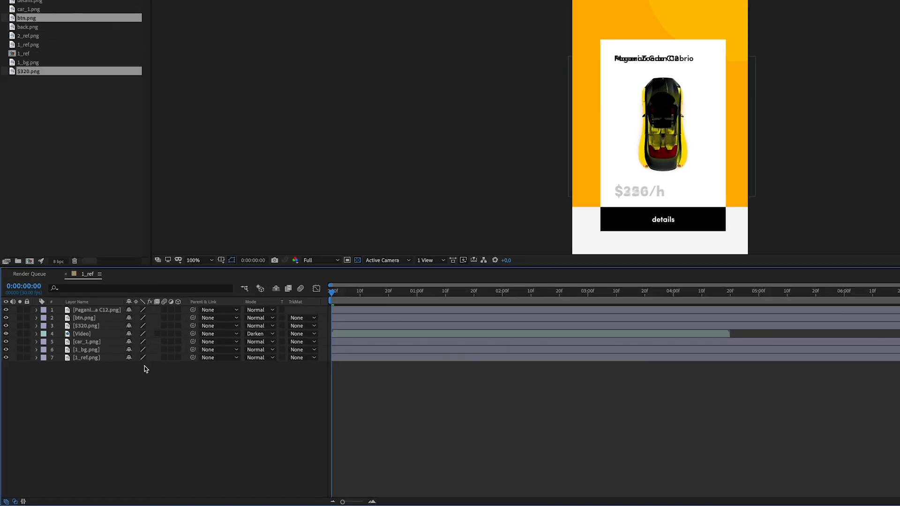
# Create a white (FFFFFF) solid layer of 750 × 1624 px.
pyautogui.rightClick(135, 478)
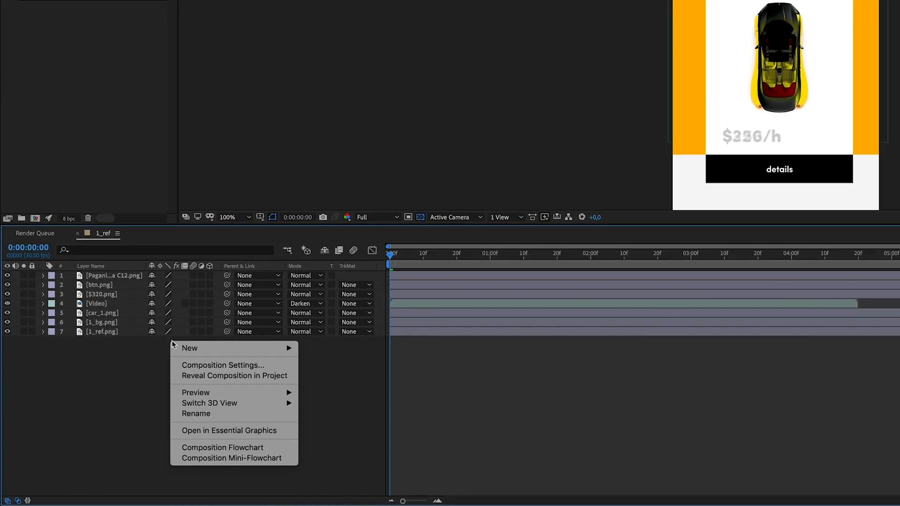
pyautogui.moveTo(218, 484)
pyautogui.click(337, 374)
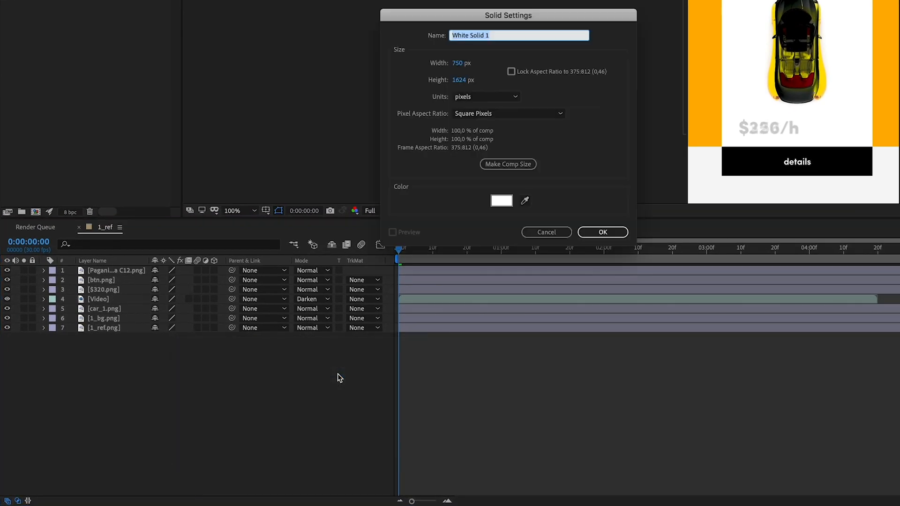
pyautogui.click(501, 202)
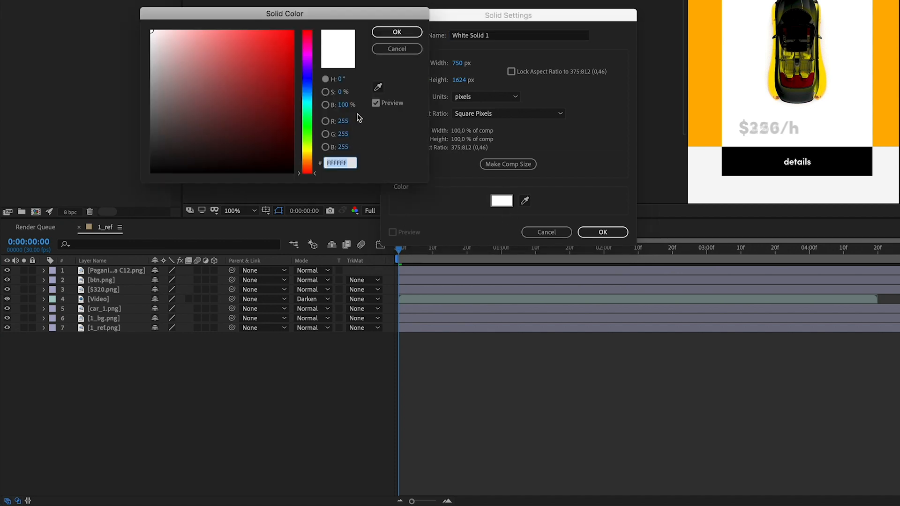
pyautogui.click(397, 32)
pyautogui.click(602, 231)
# Scale the white solid to about 70.9 × 44.5 % to cover the card above the details button, and place it beneath the Video layer.
pyautogui.press('s')
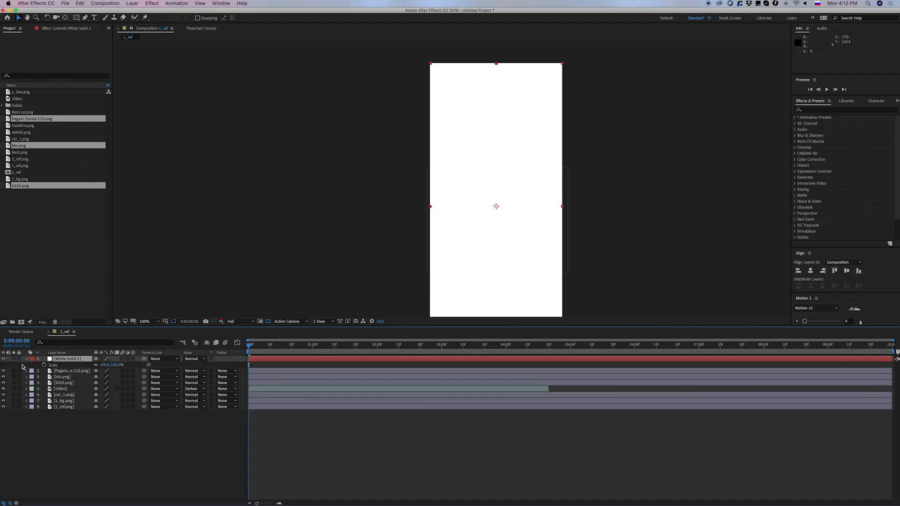
pyautogui.moveTo(562, 63); pyautogui.dragTo(544, 142)
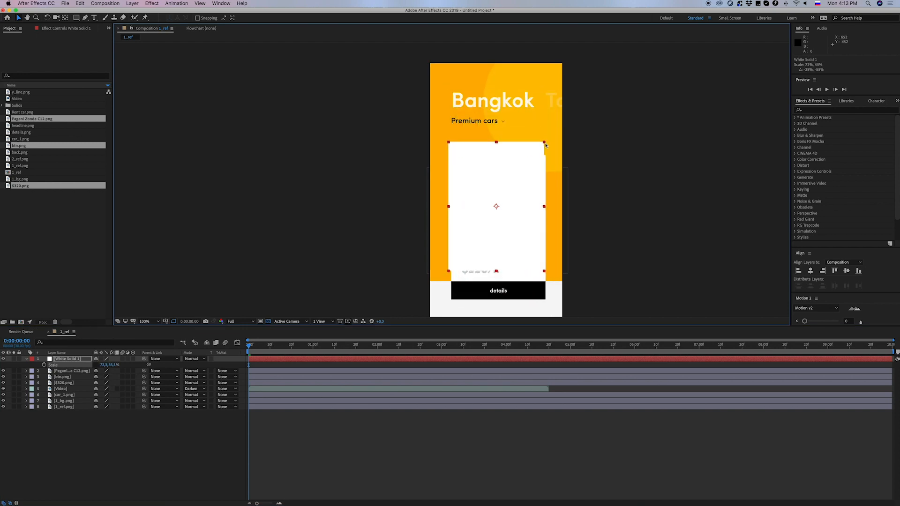
pyautogui.moveTo(497, 167); pyautogui.dragTo(500, 179)
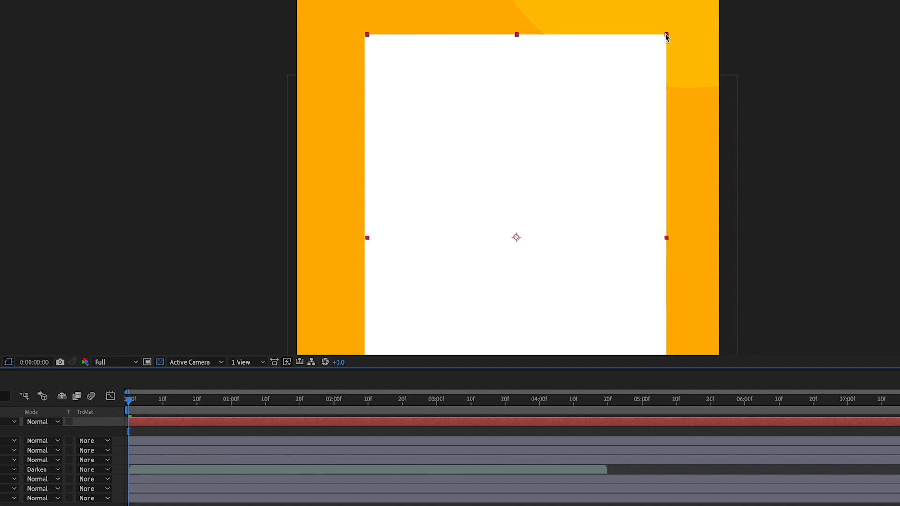
pyautogui.scroll(-2, 548, 201)
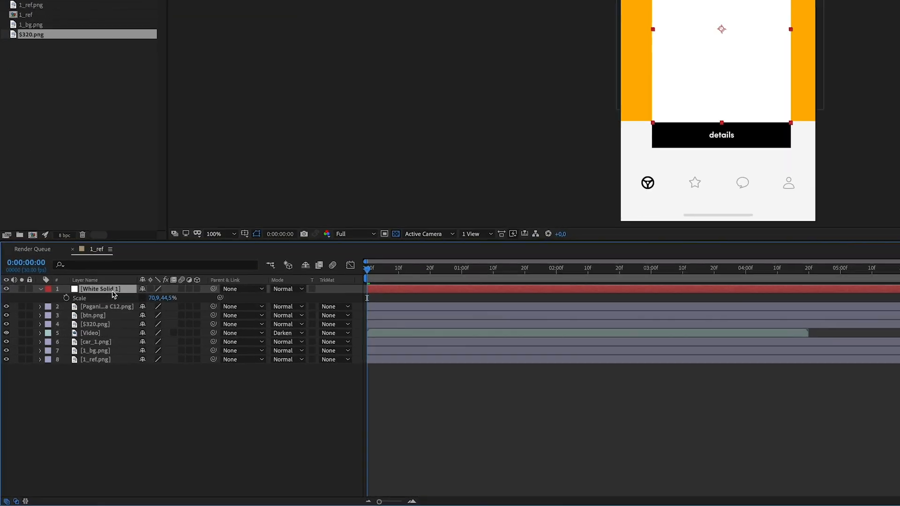
pyautogui.moveTo(113, 290); pyautogui.dragTo(120, 325)
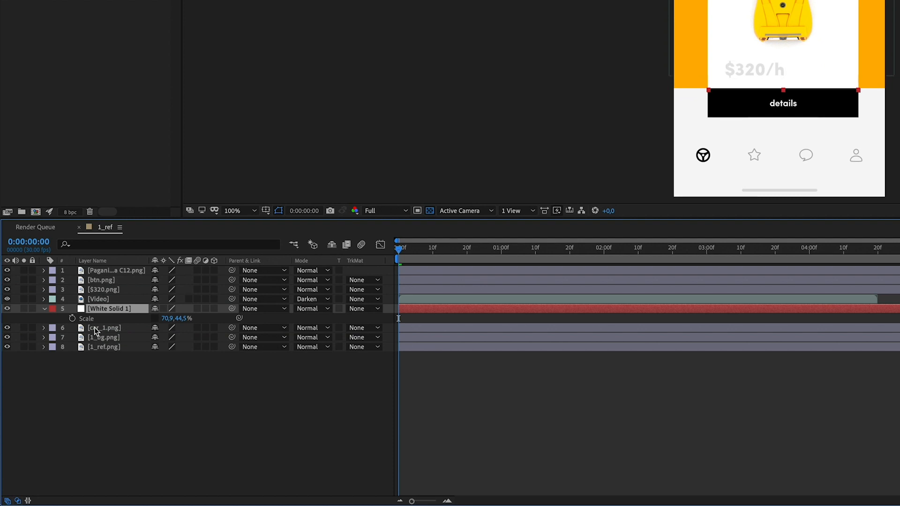
# Give the five Pagani card layers, from the title down to the white solid, a Yellow label.
pyautogui.keyDown('shift'); pyautogui.click(100, 271); pyautogui.keyUp('shift')
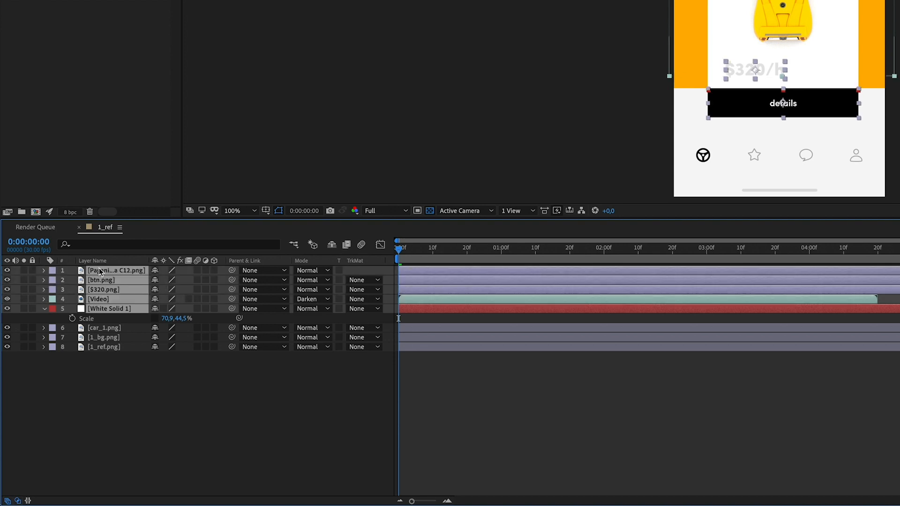
pyautogui.click(52, 271)
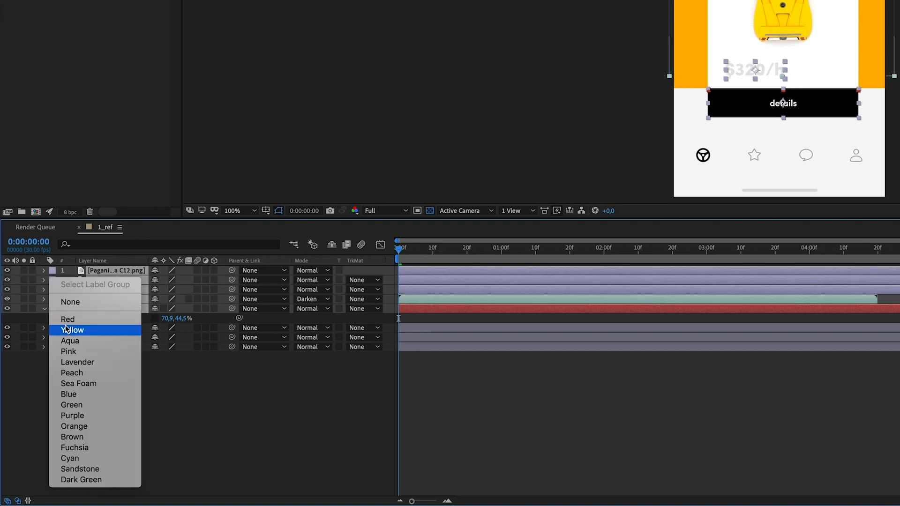
pyautogui.click(67, 329)
pyautogui.click(115, 384)
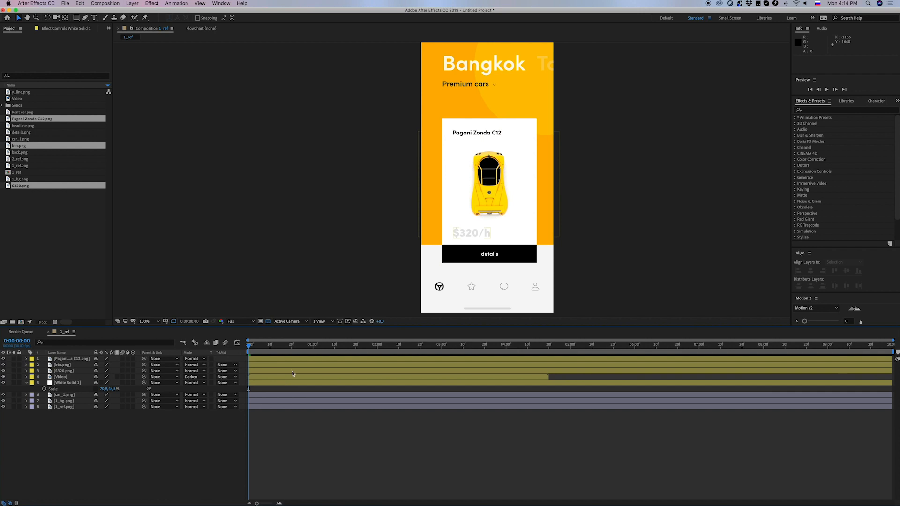
# Shift the Video layer in time so that it starts at 0:00:02:00.
pyautogui.click(462, 298)
pyautogui.moveTo(249, 347)
pyautogui.mouseDown()
pyautogui.moveTo(268, 347)
pyautogui.moveTo(248, 348)
pyautogui.mouseUp()
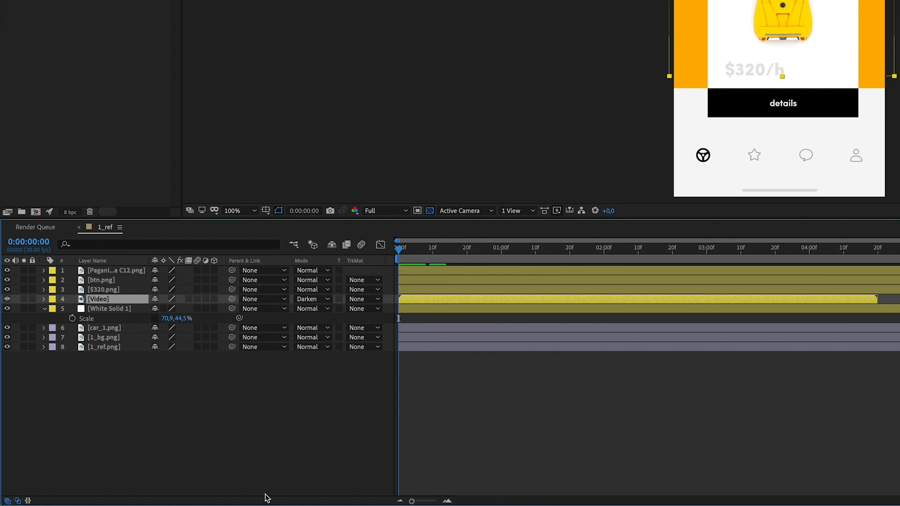
pyautogui.click(601, 249)
pyautogui.click(604, 249)
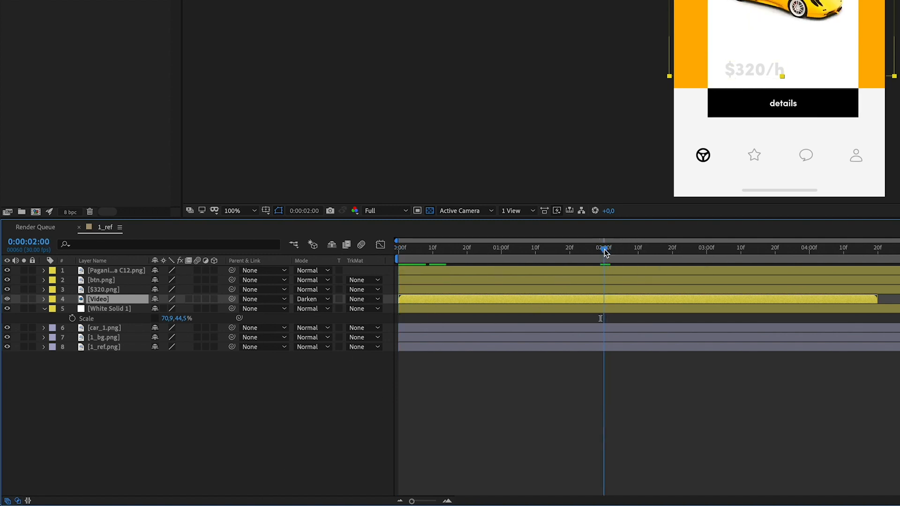
pyautogui.moveTo(439, 300); pyautogui.dragTo(644, 299)
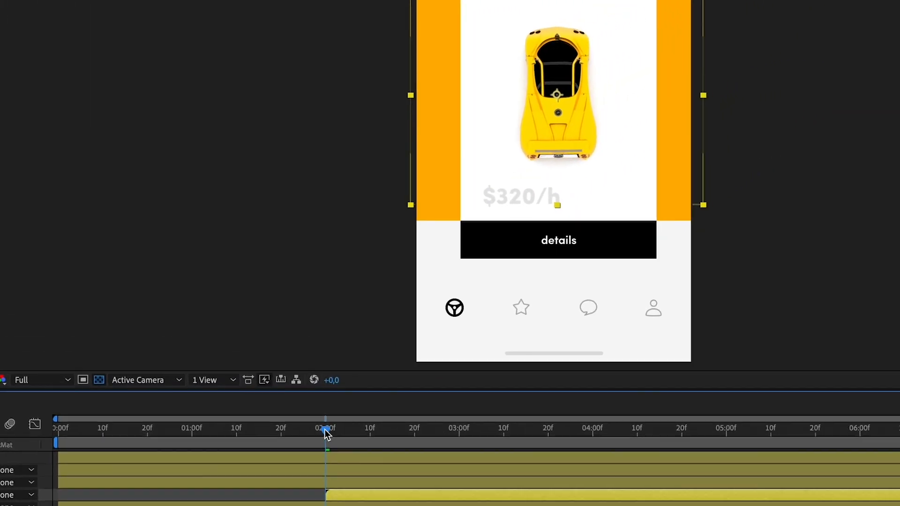
pyautogui.moveTo(299, 446)
pyautogui.mouseDown()
pyautogui.moveTo(258, 445)
pyautogui.moveTo(333, 444)
pyautogui.moveTo(281, 451)
pyautogui.moveTo(293, 452)
pyautogui.mouseUp()
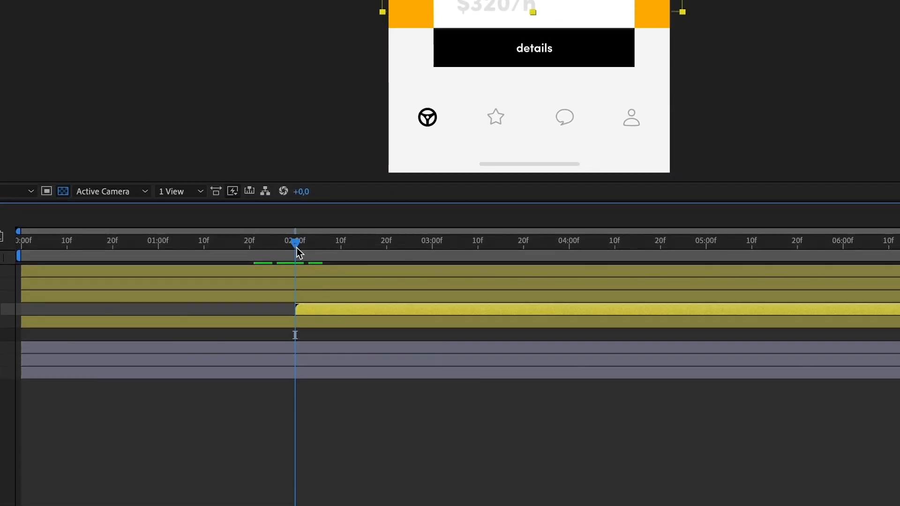
# Enable time remapping on the Video layer and extend the layer to the start and end of the composition.
pyautogui.rightClick(303, 308)
pyautogui.moveTo(363, 276)
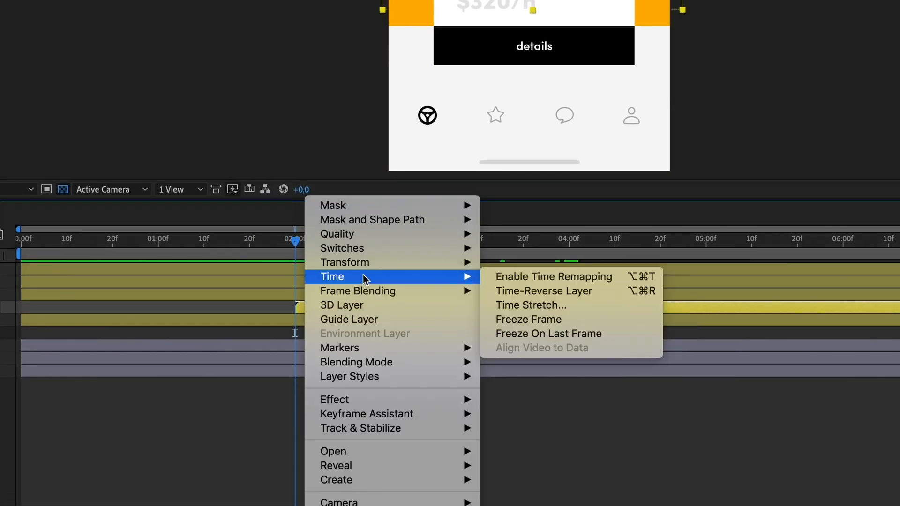
pyautogui.click(528, 277)
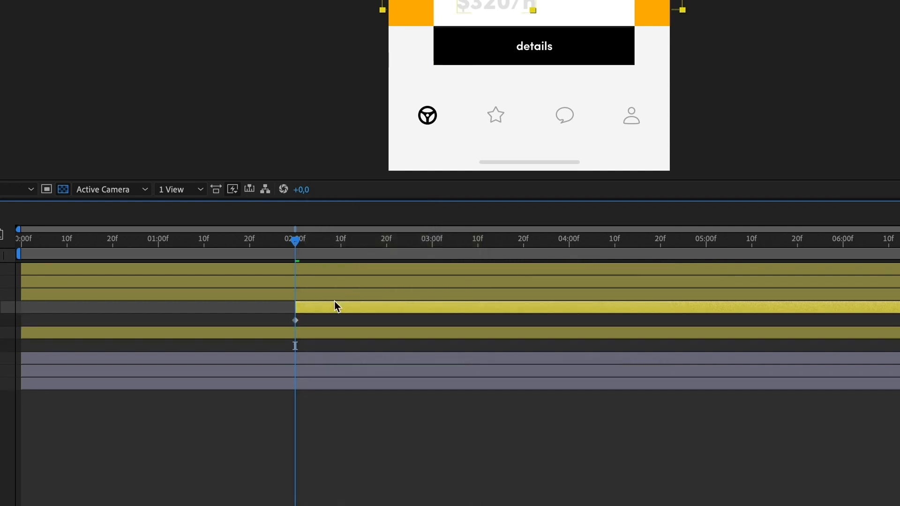
pyautogui.moveTo(294, 307); pyautogui.dragTo(27, 309)
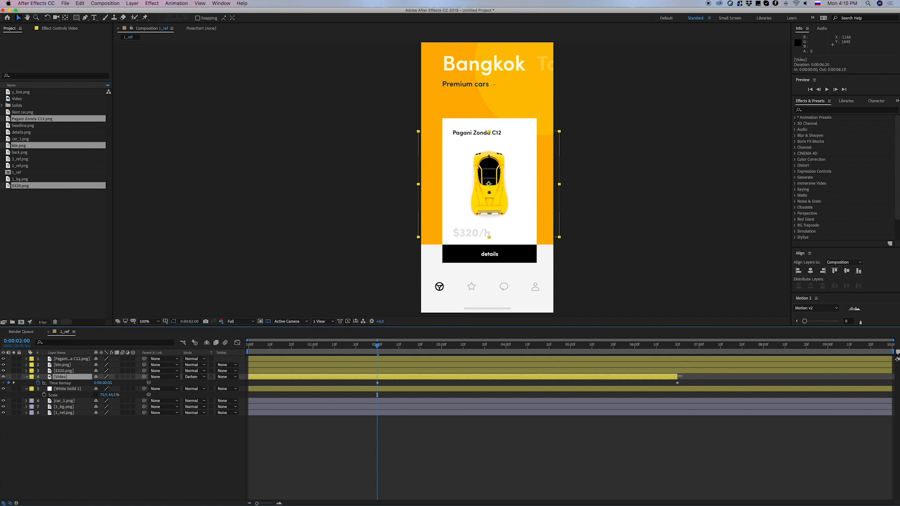
pyautogui.moveTo(679, 376); pyautogui.dragTo(878, 371)
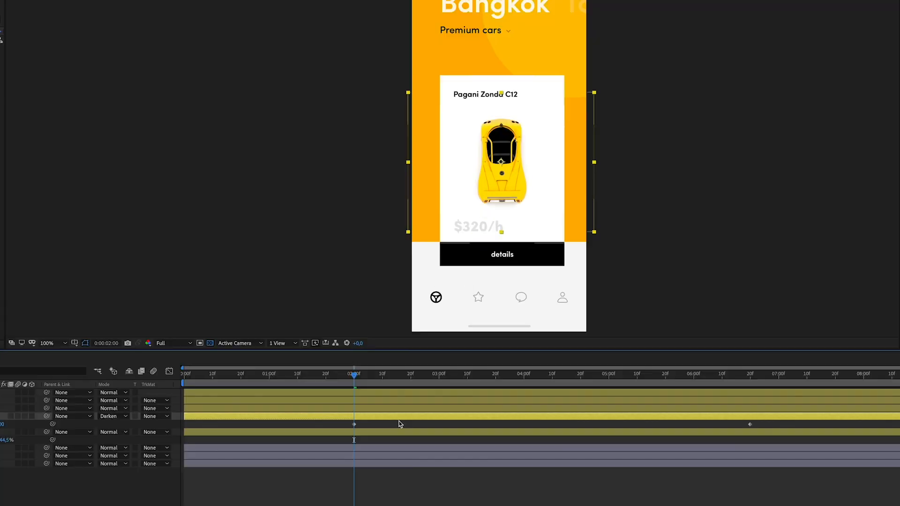
pyautogui.moveTo(377, 345); pyautogui.dragTo(370, 348)
pyautogui.moveTo(749, 381)
pyautogui.mouseDown()
pyautogui.moveTo(799, 373)
pyautogui.moveTo(751, 374)
pyautogui.mouseUp()
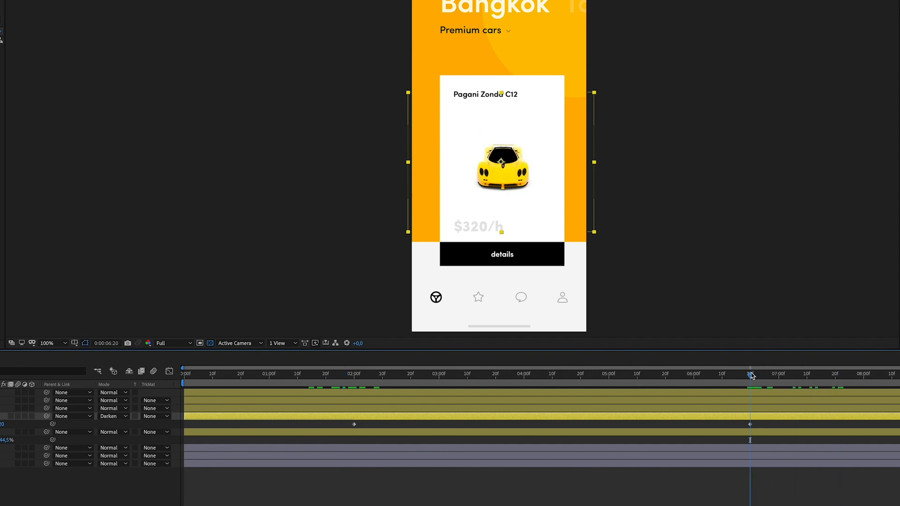
pyautogui.click(352, 380)
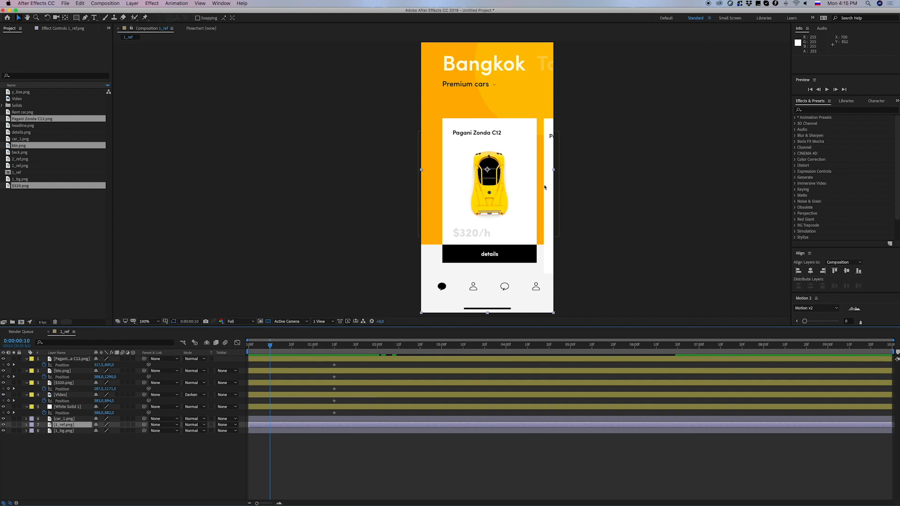
# At 0:00:00:10, shift the five yellow-labelled Pagani card layers about 576 px to the right, onto the reference's second card.
pyautogui.click(64, 406)
pyautogui.keyDown('shift'); pyautogui.click(69, 359); pyautogui.keyUp('shift')
pyautogui.hotkey('shift', 'Right')
pyautogui.hotkey('shift', 'Right')
pyautogui.hotkey('shift', 'Right')
pyautogui.hotkey('shift', 'Right')
pyautogui.hotkey('shift', 'Right')
pyautogui.hotkey('shift', 'Right')
pyautogui.hotkey('shift', 'Right')
pyautogui.hotkey('shift', 'Right')
pyautogui.hotkey('shift', 'Right')
pyautogui.hotkey('shift', 'Right')
pyautogui.hotkey('shift', 'Right')
pyautogui.hotkey('shift', 'Right')
pyautogui.hotkey('shift', 'Right')
pyautogui.hotkey('shift', 'Right')
pyautogui.hotkey('shift', 'Right')
pyautogui.hotkey('shift', 'Right')
pyautogui.hotkey('shift', 'Right')
pyautogui.hotkey('shift', 'Right')
pyautogui.hotkey('shift', 'Right')
pyautogui.hotkey('shift', 'Right')
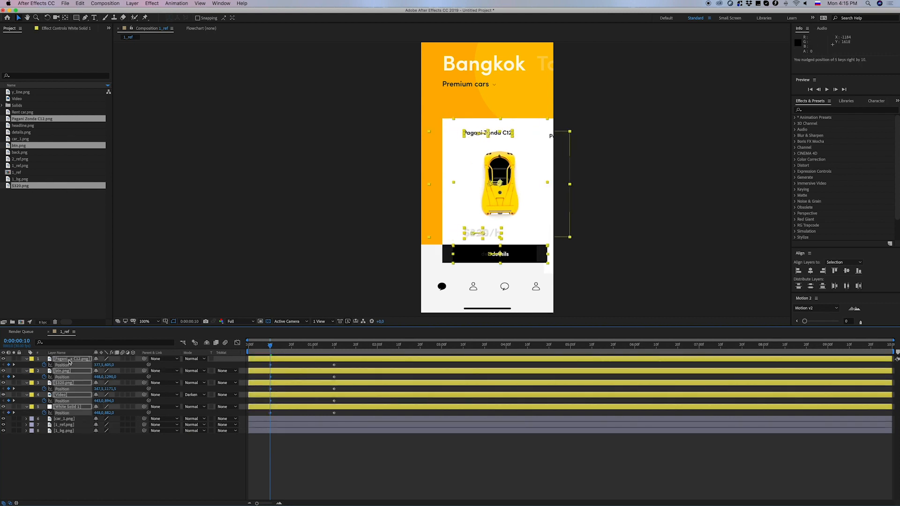
pyautogui.hotkey('shift', 'Right')
pyautogui.hotkey('shift', 'Right')
pyautogui.hotkey('shift', 'Right')
pyautogui.hotkey('shift', 'Right')
pyautogui.hotkey('shift', 'Right')
pyautogui.hotkey('shift', 'Right')
pyautogui.hotkey('shift', 'Right')
pyautogui.hotkey('shift', 'Right')
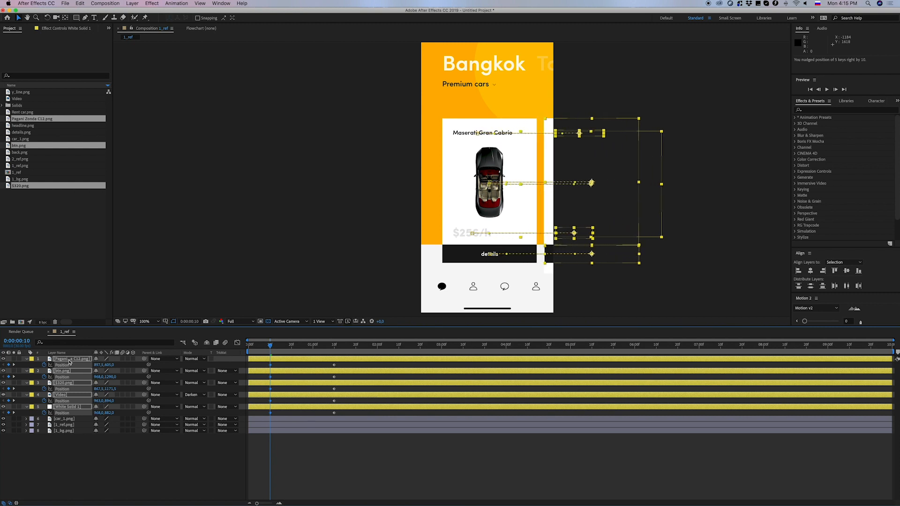
pyautogui.click(110, 452)
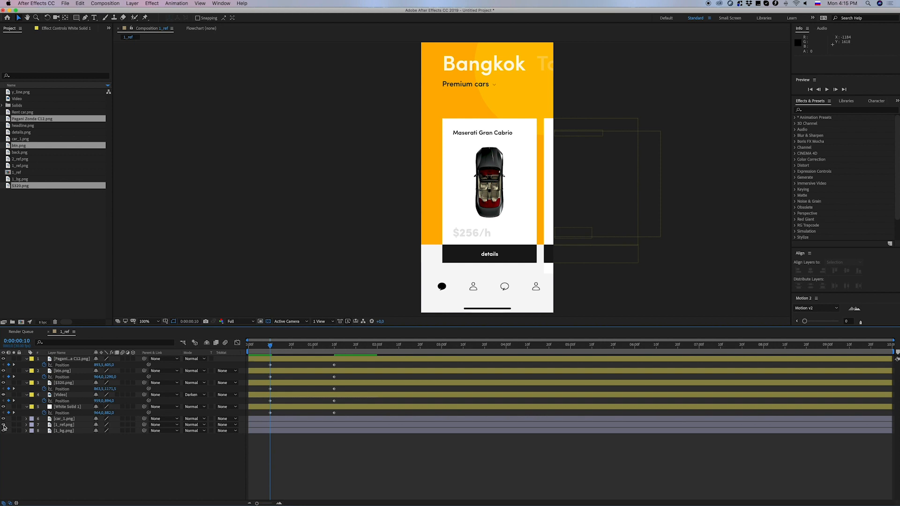
# Hide the 1_ref.png layer and set a Position keyframe on the car_1.png layer at 0:00:00:10.
pyautogui.click(4, 424)
pyautogui.click(57, 418)
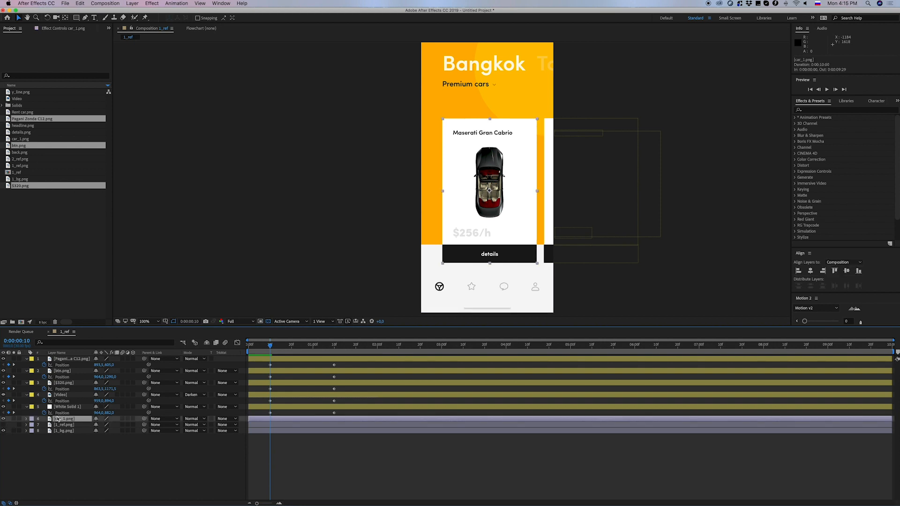
pyautogui.press('p')
pyautogui.click(44, 424)
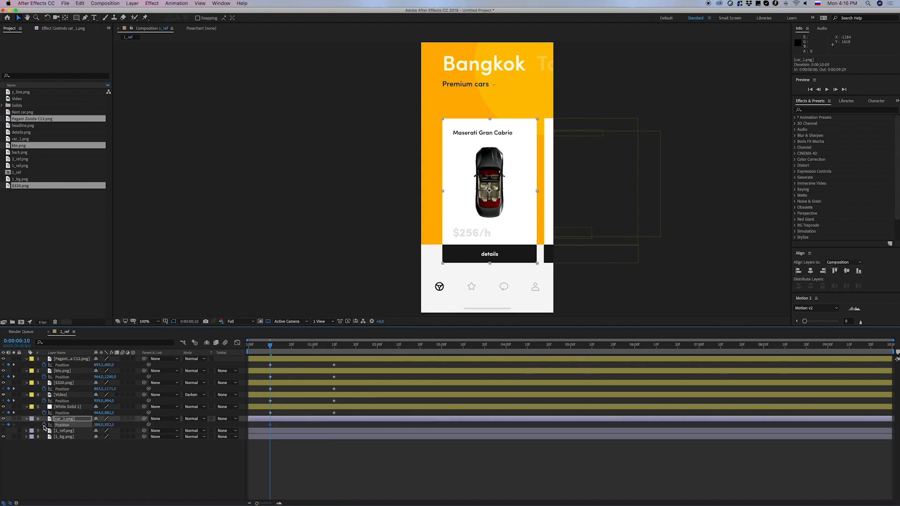
# At 0:00:01:10, shift the car_1.png card horizontally to position -188, 932 so it slides out of the screen's left side.
pyautogui.press('k')
pyautogui.hotkey('shift', 'Left')
pyautogui.hotkey('shift', 'Left')
pyautogui.hotkey('shift', 'Left')
pyautogui.hotkey('shift', 'Left')
pyautogui.hotkey('shift', 'Left')
pyautogui.hotkey('shift', 'Left')
pyautogui.hotkey('shift', 'Left')
pyautogui.hotkey('shift', 'Left')
pyautogui.hotkey('shift', 'Left')
pyautogui.hotkey('shift', 'Left')
pyautogui.hotkey('shift', 'Left')
pyautogui.hotkey('shift', 'Left')
pyautogui.hotkey('shift', 'Left')
pyautogui.hotkey('shift', 'Left')
pyautogui.hotkey('shift', 'Left')
pyautogui.hotkey('shift', 'Left')
pyautogui.hotkey('shift', 'Left')
pyautogui.hotkey('shift', 'Left')
pyautogui.hotkey('shift', 'Left')
pyautogui.hotkey('shift', 'Left')
pyautogui.hotkey('shift', 'Left')
pyautogui.hotkey('shift', 'Left')
pyautogui.hotkey('shift', 'Left')
pyautogui.hotkey('shift', 'Left')
pyautogui.hotkey('shift', 'Left')
pyautogui.hotkey('shift', 'Left')
pyautogui.hotkey('shift', 'Left')
pyautogui.hotkey('shift', 'Left')
pyautogui.hotkey('shift', 'Left')
pyautogui.hotkey('shift', 'Left')
pyautogui.hotkey('shift', 'Left')
pyautogui.hotkey('shift', 'Left')
pyautogui.hotkey('shift', 'Left')
pyautogui.hotkey('shift', 'Left')
pyautogui.hotkey('shift', 'Left')
pyautogui.hotkey('shift', 'Left')
pyautogui.hotkey('shift', 'Left')
pyautogui.hotkey('shift', 'Left')
pyautogui.hotkey('shift', 'Left')
pyautogui.hotkey('shift', 'Left')
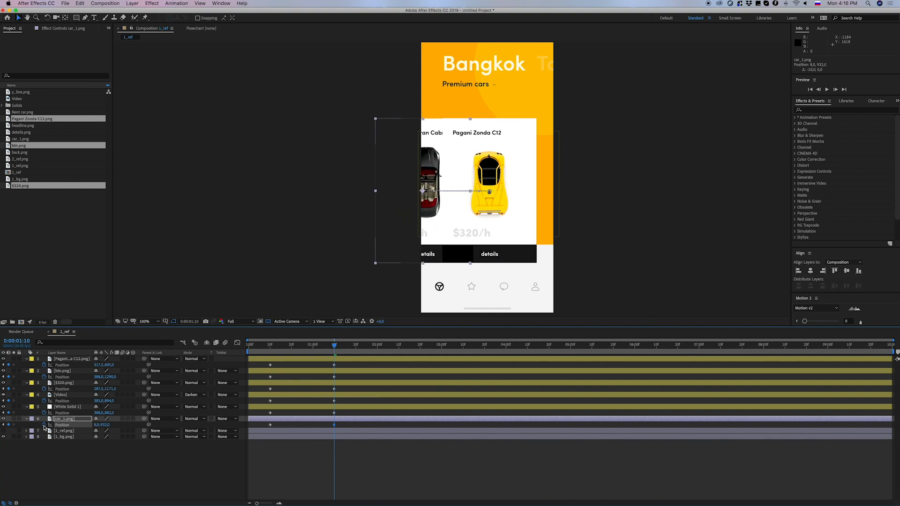
pyautogui.press('Left')
pyautogui.press('Left')
pyautogui.press('Left')
pyautogui.press('Left')
pyautogui.press('Left')
pyautogui.press('Left')
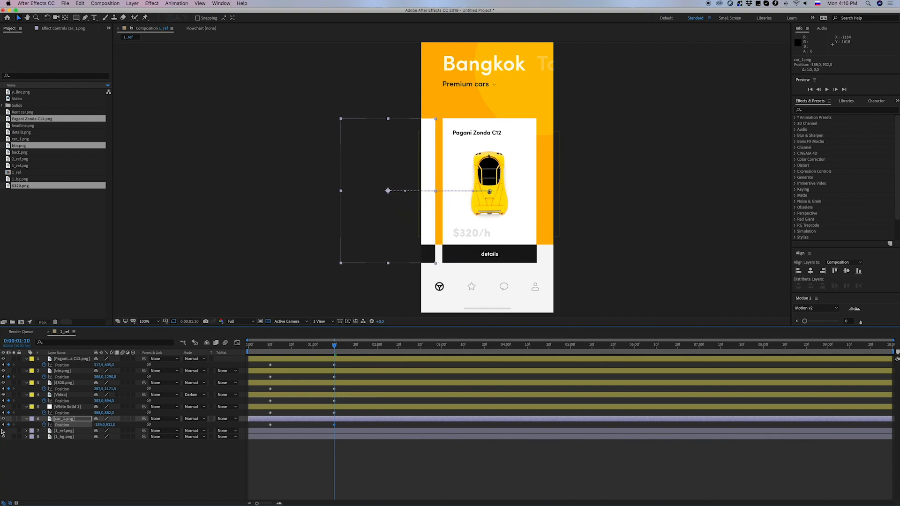
pyautogui.click(80, 476)
pyautogui.moveTo(336, 348)
pyautogui.mouseDown()
pyautogui.moveTo(269, 347)
pyautogui.moveTo(334, 348)
pyautogui.mouseUp()
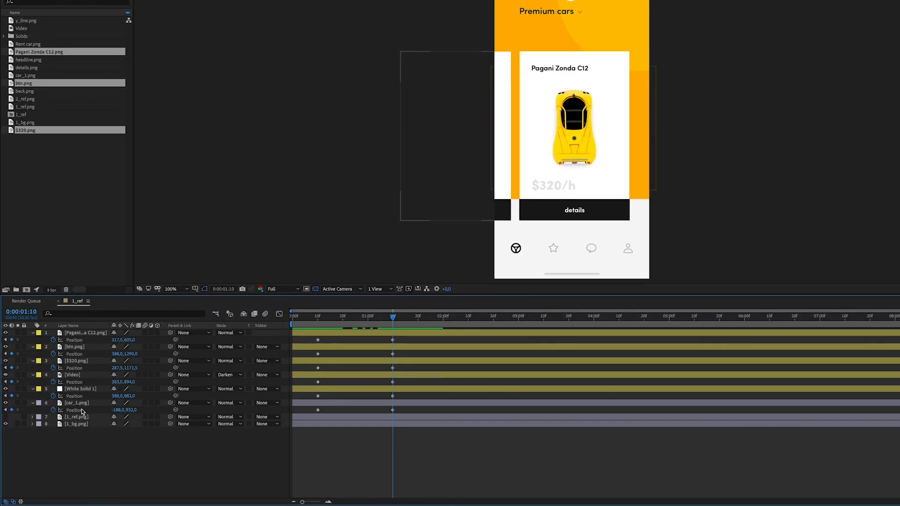
# Duplicate the car_1.png layer, show the 1_ref.png reference, and reveal the copy's Position keyframes.
pyautogui.click(80, 403)
pyautogui.hotkey('ctrl', 'd')
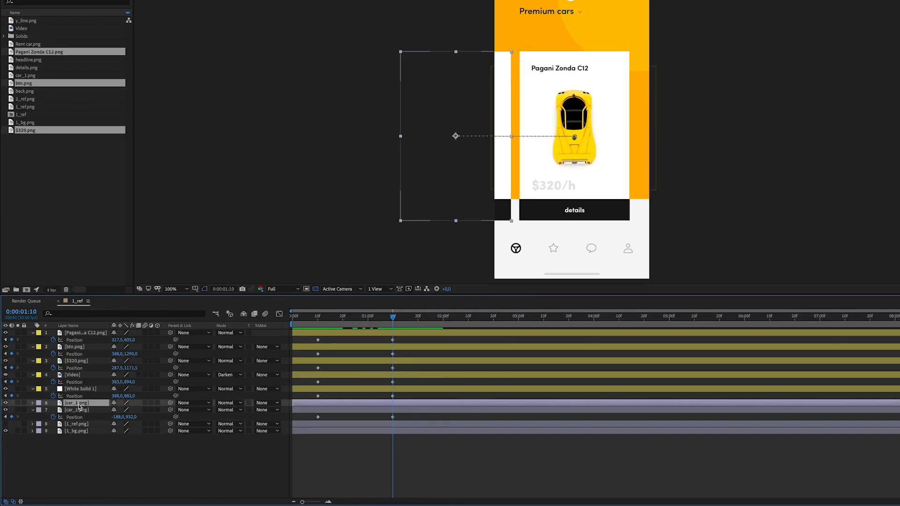
pyautogui.click(6, 424)
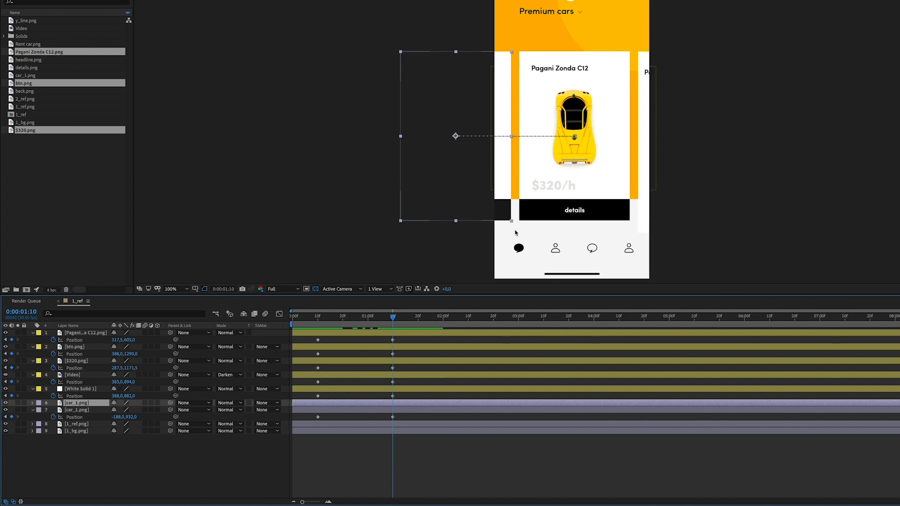
pyautogui.press('p')
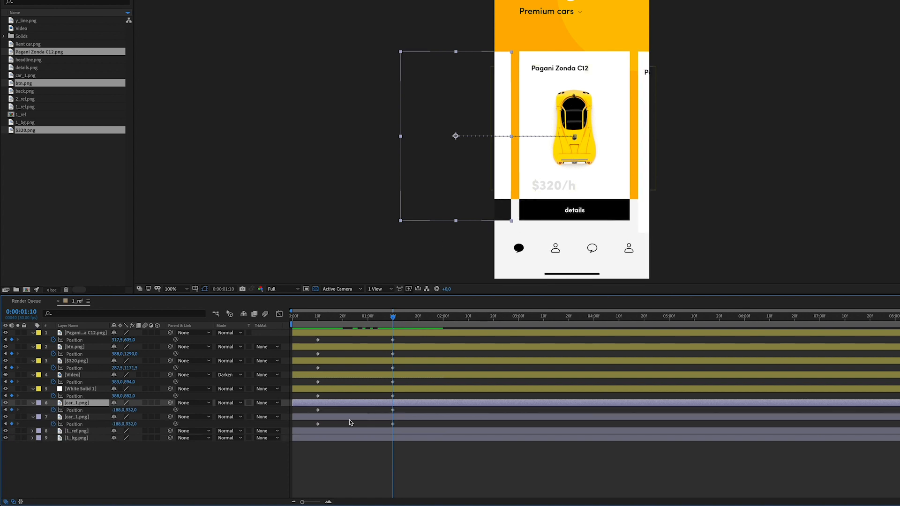
# Shift the duplicated card's whole Position path to the right, reaching 964, 932 at 0:00:01:10 to match the reference's next card.
pyautogui.click(74, 410)
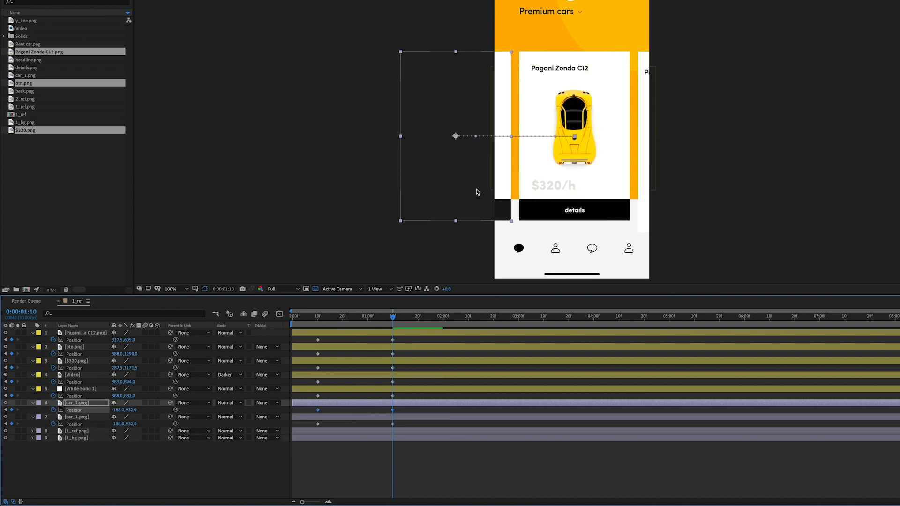
pyautogui.moveTo(414, 199); pyautogui.dragTo(651, 190)
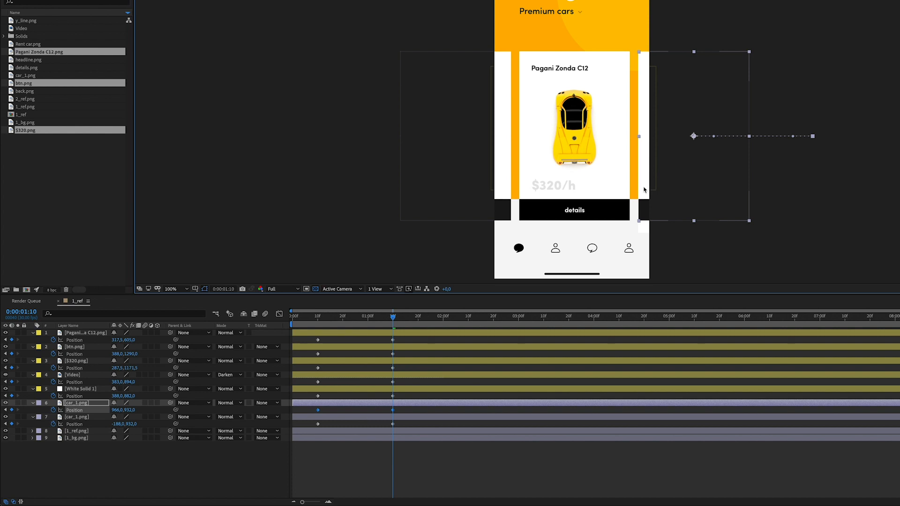
pyautogui.scroll(3, 644, 189)
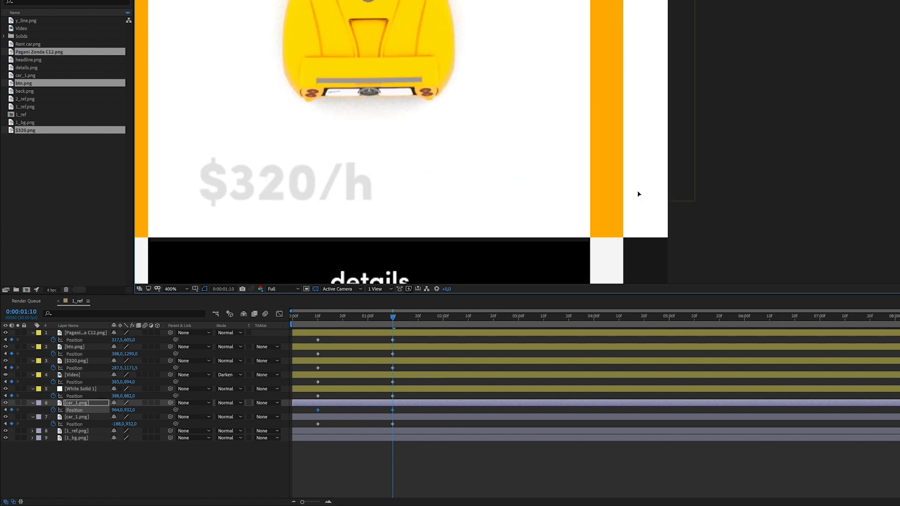
pyautogui.scroll(-5, 638, 194)
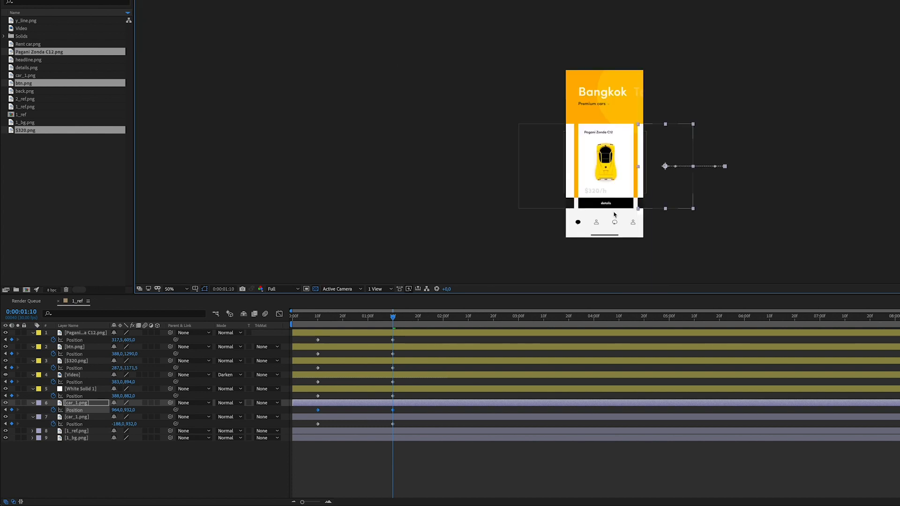
pyautogui.scroll(2, 614, 214)
pyautogui.click(96, 468)
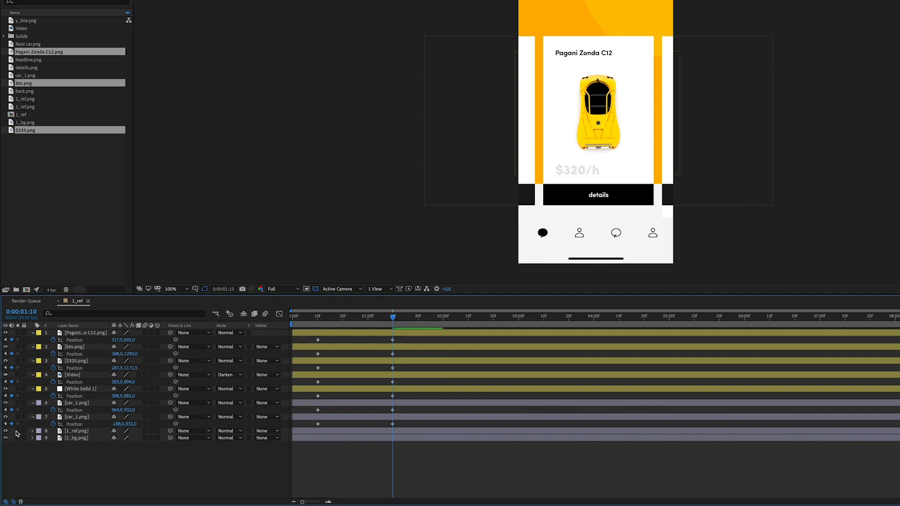
# Hide the 1_ref.png layer, end the work area at about 0:00:02:00, and preview the card swipe.
pyautogui.click(6, 430)
pyautogui.moveTo(330, 317); pyautogui.dragTo(308, 316)
pyautogui.moveTo(895, 323)
pyautogui.mouseDown()
pyautogui.moveTo(433, 331)
pyautogui.moveTo(445, 337)
pyautogui.mouseUp()
pyautogui.press('space')
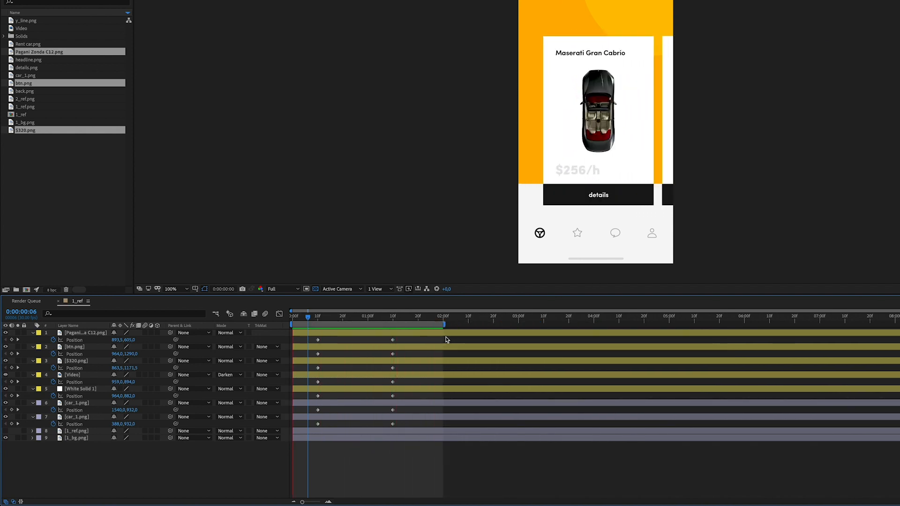
# Apply Easy Ease to all card Position keyframes, sharpen the speed curve into a steep central peak, and preview the swipe.
pyautogui.moveTo(313, 338); pyautogui.dragTo(414, 431)
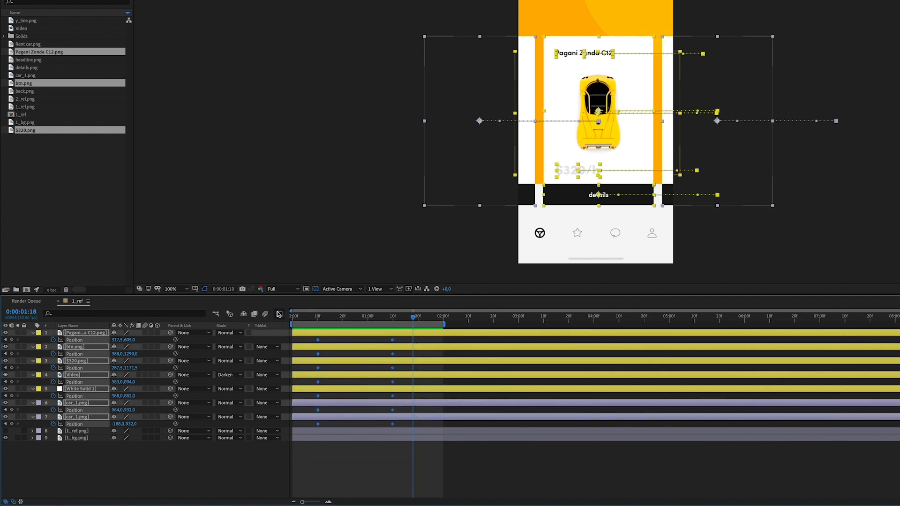
pyautogui.click(279, 314)
pyautogui.moveTo(409, 335); pyautogui.dragTo(312, 373)
pyautogui.click(741, 494)
pyautogui.moveTo(331, 461); pyautogui.dragTo(370, 463)
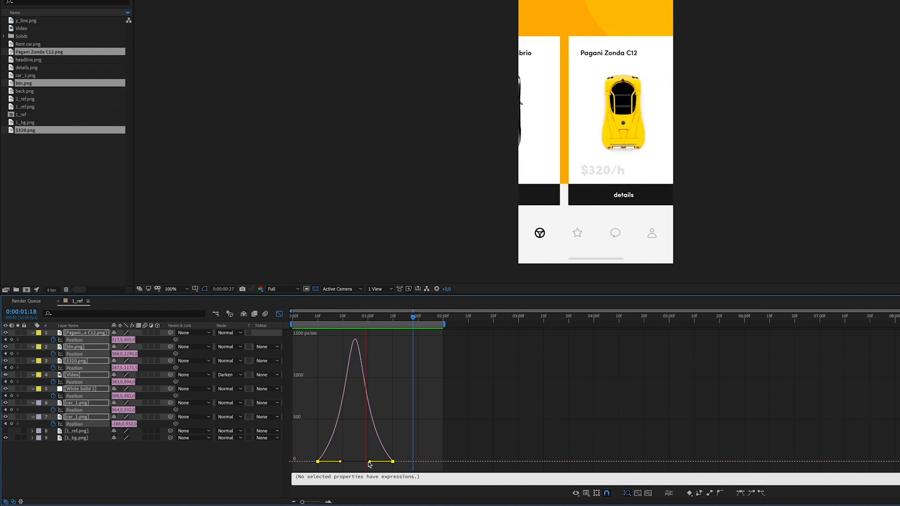
pyautogui.press('space')
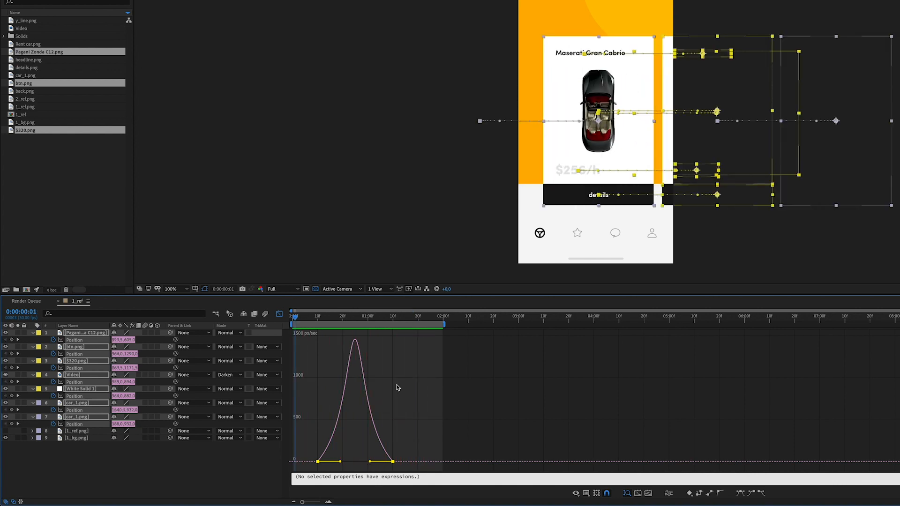
# Stagger the swipe by delaying the Pagani card layers' Position keyframes one frame and the duplicated car_1.png's two frames, and preview it.
pyautogui.moveTo(295, 317); pyautogui.dragTo(319, 324)
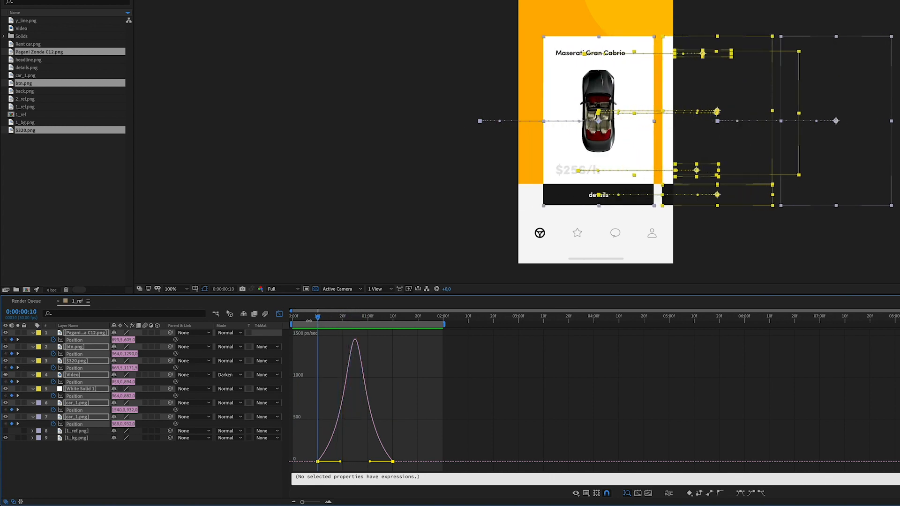
pyautogui.click(277, 316)
pyautogui.click(217, 470)
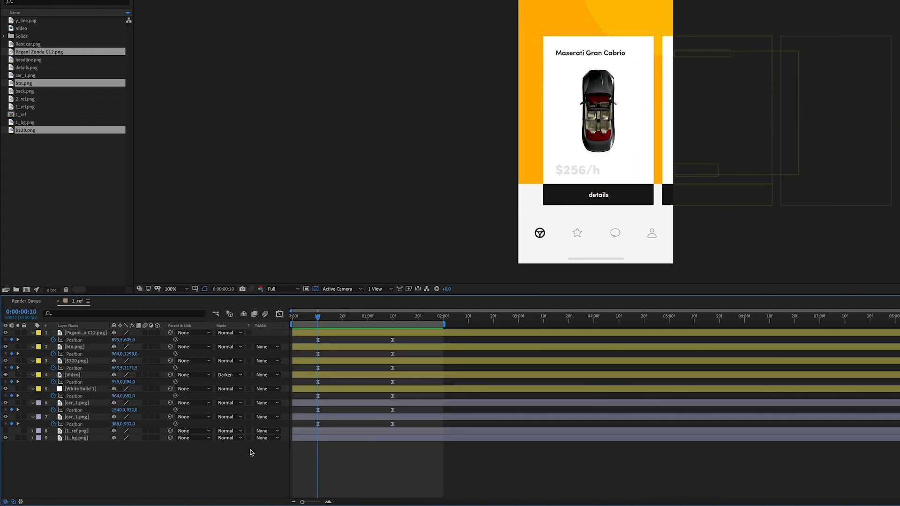
pyautogui.moveTo(312, 410); pyautogui.dragTo(402, 345)
pyautogui.hotkey('alt', 'Right')
pyautogui.moveTo(406, 407); pyautogui.dragTo(316, 414)
pyautogui.press('space')
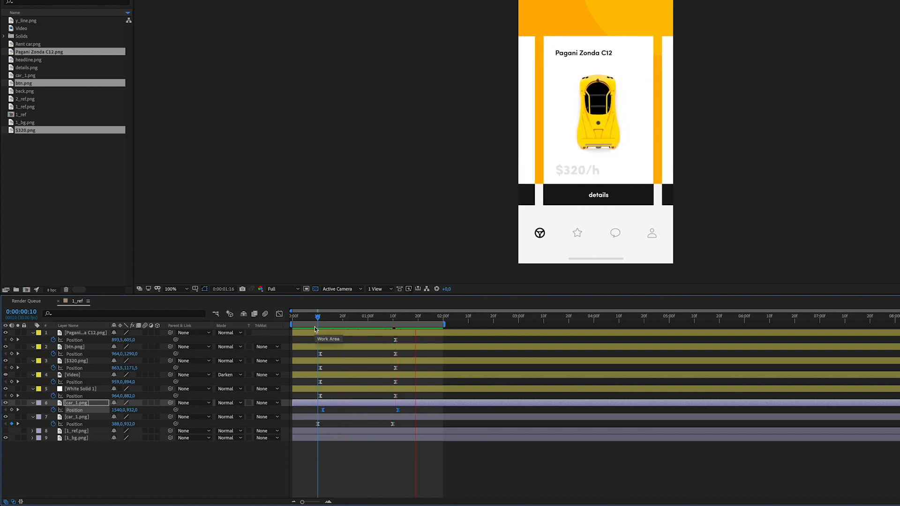
# Move the work area to run from 0:00:02:00 to 0:00:03:29, with the current time at 0:00:03:15.
pyautogui.moveTo(316, 317); pyautogui.dragTo(537, 312)
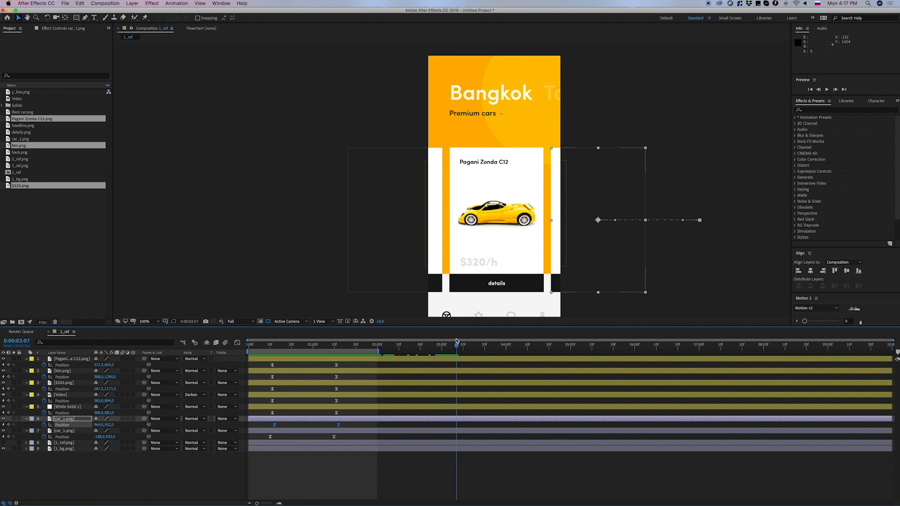
pyautogui.moveTo(456, 341); pyautogui.dragTo(473, 335)
pyautogui.moveTo(281, 351); pyautogui.dragTo(410, 350)
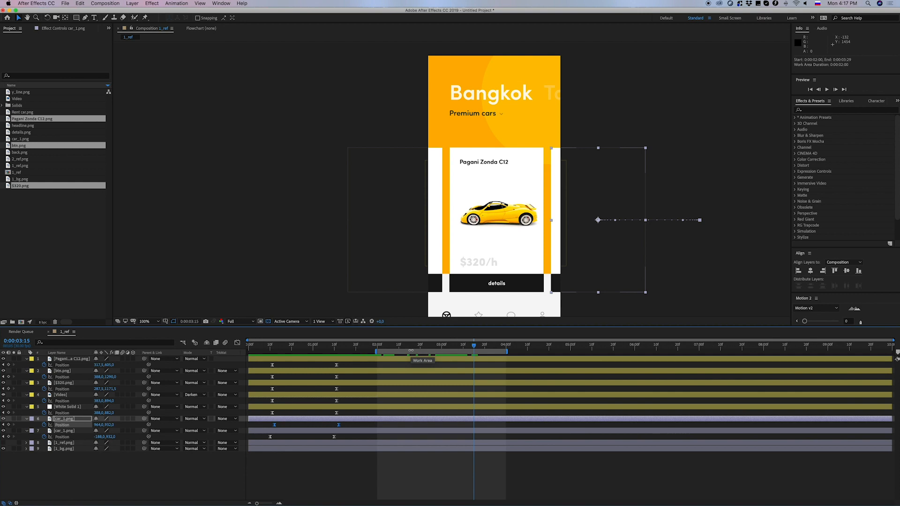
# Add a Scale keyframe to the White Solid 1 layer and move it to 0:00:02:00.
pyautogui.click(67, 406)
pyautogui.hotkey('shift', 's')
pyautogui.click(44, 418)
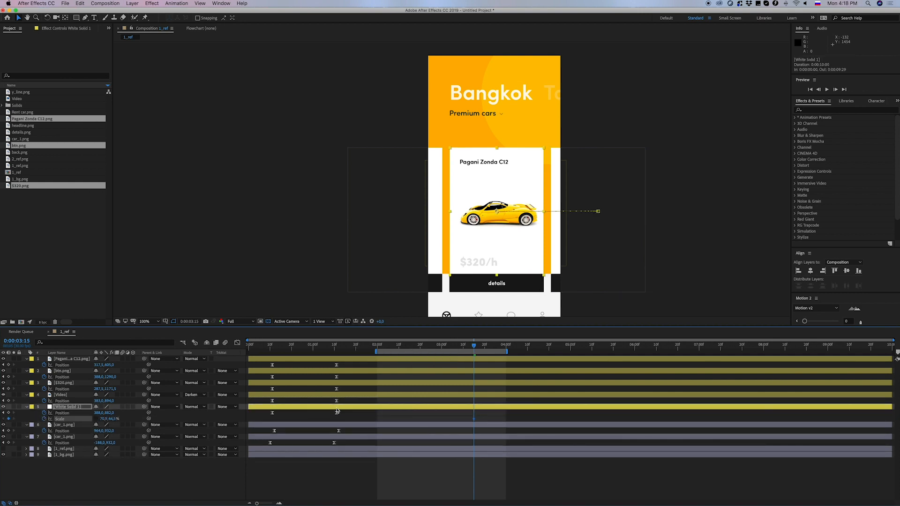
pyautogui.hotkey('alt', 'shift', 'Left')
pyautogui.hotkey('alt', 'shift', 'Left')
pyautogui.hotkey('alt', 'shift', 'Left')
pyautogui.hotkey('alt', 'shift', 'Left')
# At 0:00:03:00, set White Solid 1's Scale to 100, 100%.
pyautogui.click(442, 347)
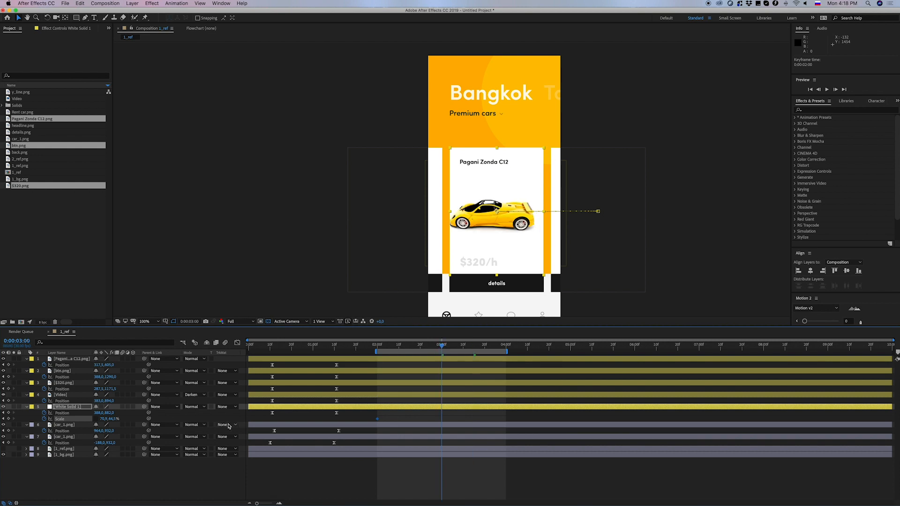
pyautogui.click(104, 419)
pyautogui.press('Return')
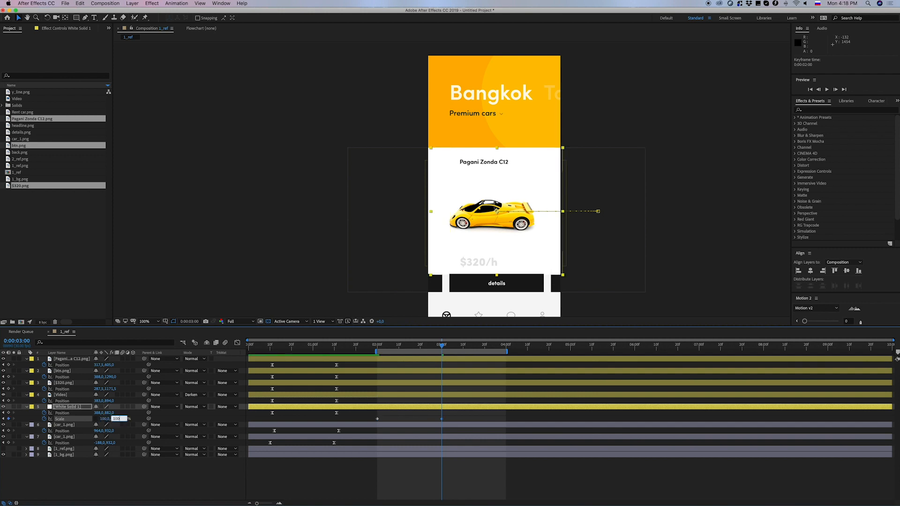
pyautogui.write('100')
pyautogui.press('Return')
# Keyframe White Solid 1's Position at 0:00:02:00 and centre the layer horizontally and vertically in the composition at 0:00:03:00.
pyautogui.click(8, 413)
pyautogui.moveTo(442, 413); pyautogui.dragTo(377, 413)
pyautogui.click(810, 270)
pyautogui.click(847, 271)
# Apply Easy Ease to White Solid 1's Position and Scale keyframes and preview the card's expansion.
pyautogui.moveTo(446, 411); pyautogui.dragTo(356, 433)
pyautogui.click(237, 343)
pyautogui.moveTo(480, 451); pyautogui.dragTo(365, 482)
pyautogui.scroll(2, 388, 470)
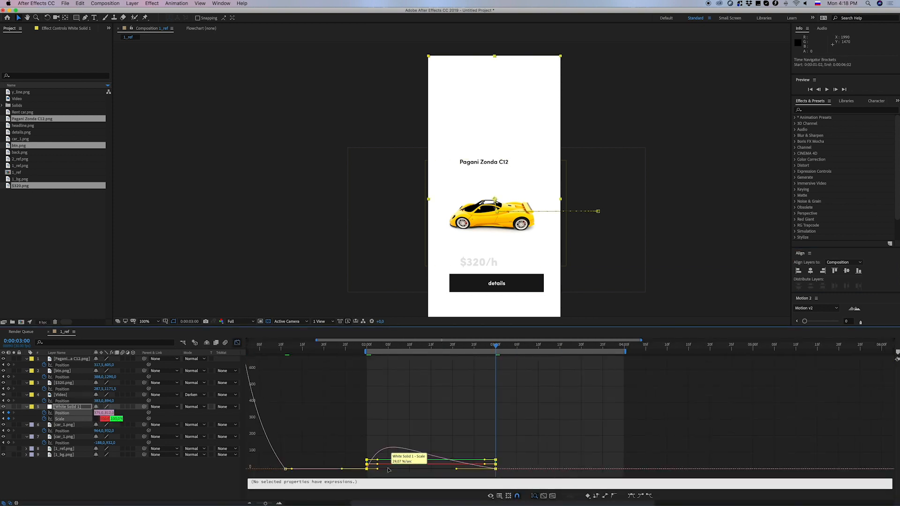
pyautogui.click(631, 495)
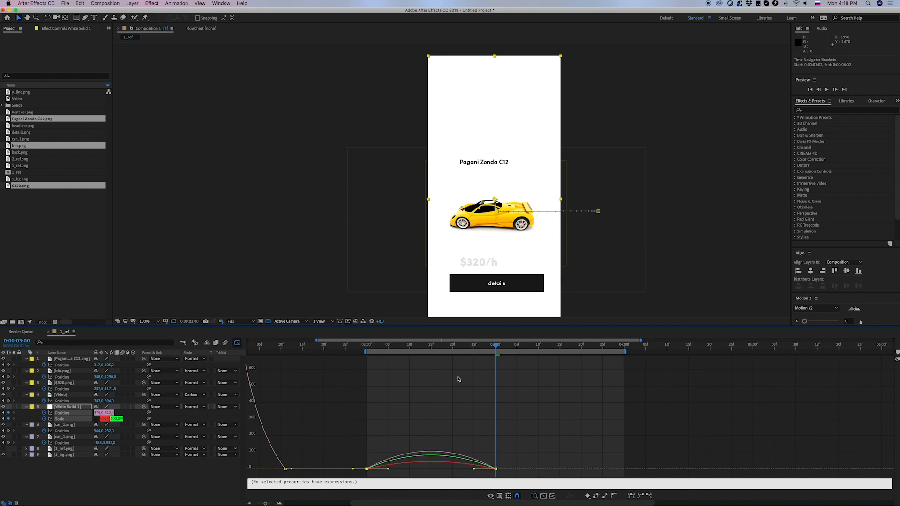
pyautogui.moveTo(369, 348); pyautogui.dragTo(496, 346)
pyautogui.press('space')
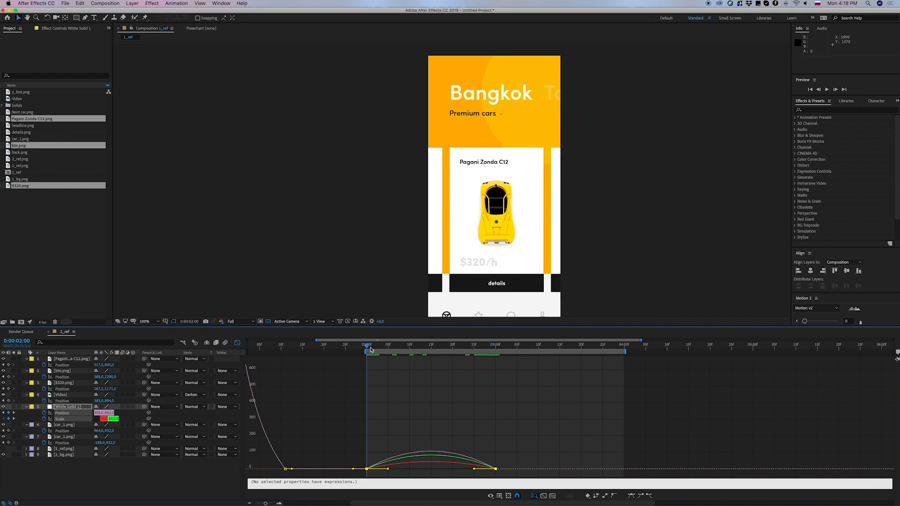
# Move White Solid 1's ending Position and Scale keyframes 10 frames earlier, to 0:00:02:20, and preview the faster expansion.
pyautogui.hotkey('alt', 'Left')
pyautogui.hotkey('alt', 'Left')
pyautogui.hotkey('alt', 'Left')
pyautogui.hotkey('alt', 'Left')
pyautogui.hotkey('alt', 'Left')
pyautogui.hotkey('alt', 'Left')
pyautogui.hotkey('alt', 'Left')
pyautogui.hotkey('alt', 'Left')
pyautogui.hotkey('alt', 'Left')
pyautogui.hotkey('alt', 'Left')
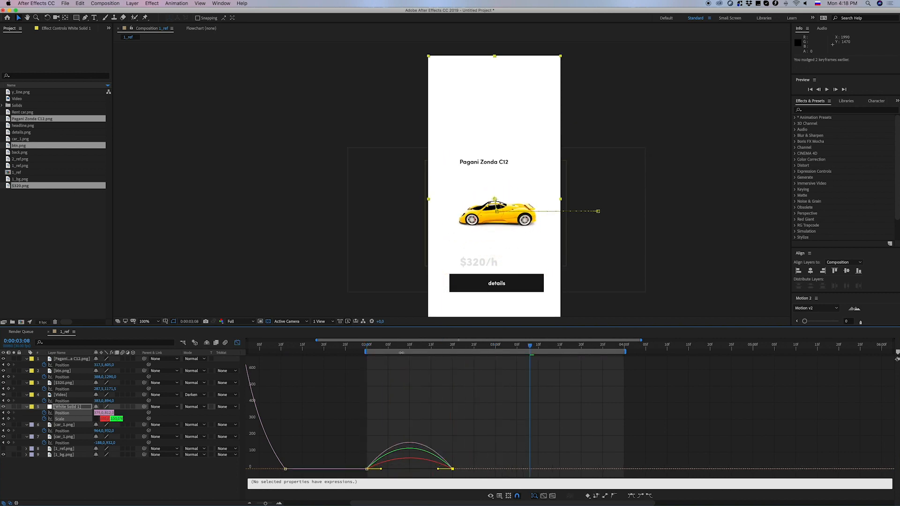
pyautogui.press('space')
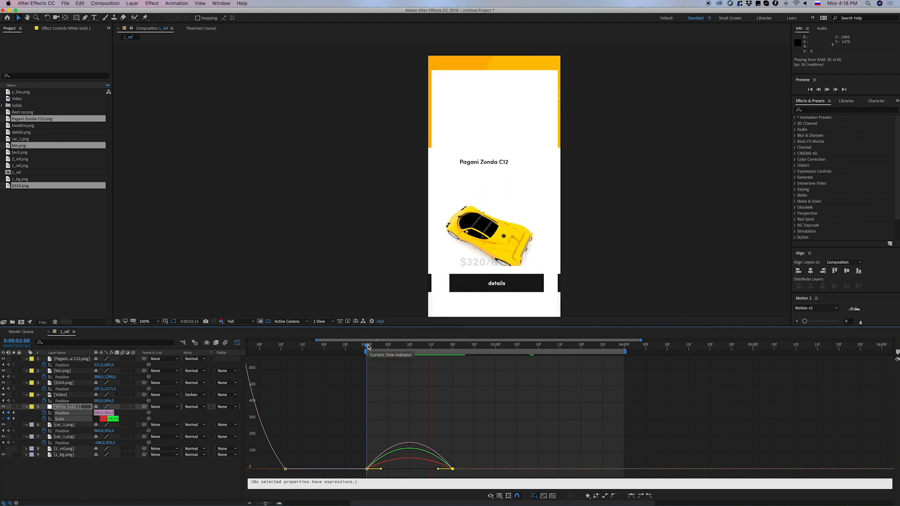
# Sharpen the easing curves of White Solid 1's Position and Scale between 0:00:02:00 and 0:00:02:20, and preview the expansion.
pyautogui.hotkey('alt', 'Right')
pyautogui.hotkey('alt', 'Right')
pyautogui.hotkey('alt', 'Right')
pyautogui.hotkey('alt', 'Right')
pyautogui.hotkey('alt', 'Right')
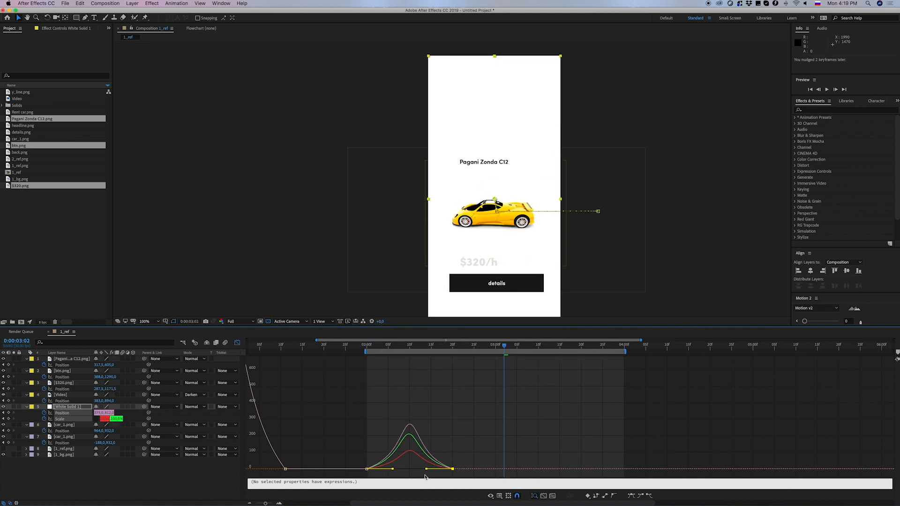
pyautogui.press('space')
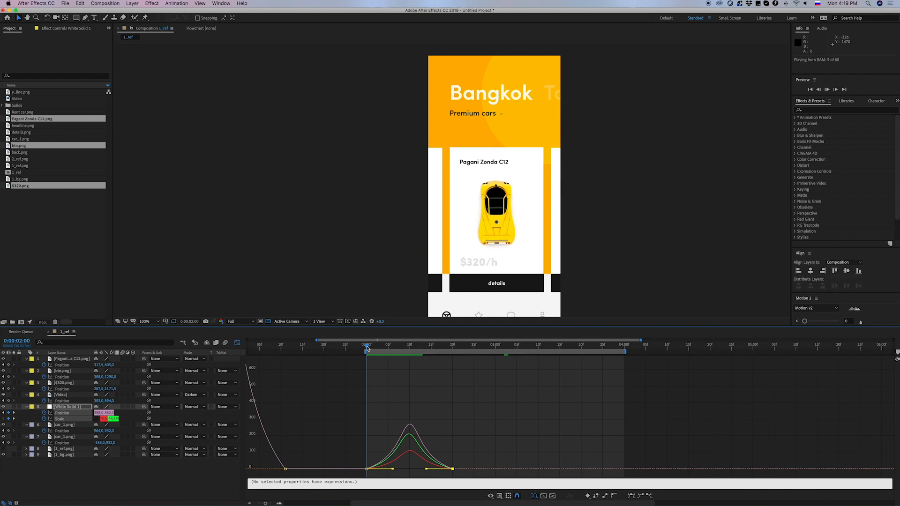
pyautogui.press('space')
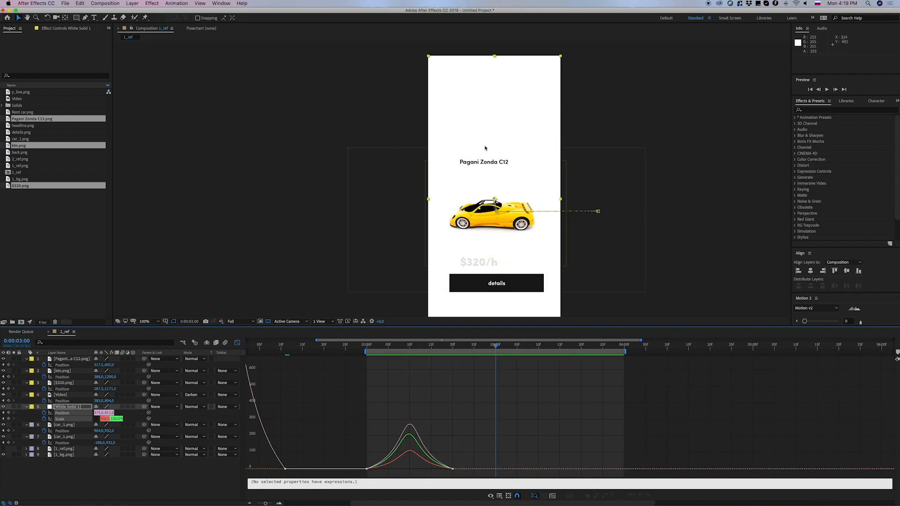
# Keyframe the Opacity of Pagani Zonda C12.png and $320.png from 100% at 0:00:02:00 to 0% at 0:00:02:10.
pyautogui.click(126, 484)
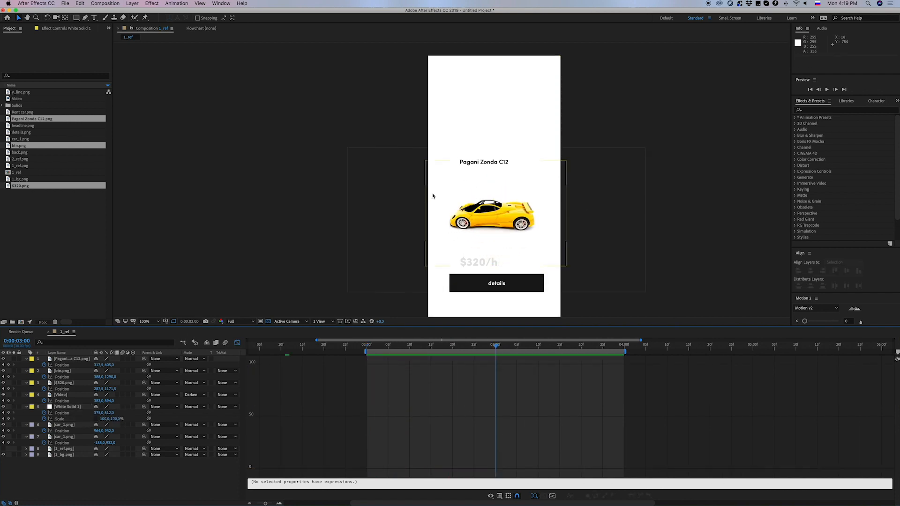
pyautogui.click(482, 161)
pyautogui.keyDown('shift'); pyautogui.click(480, 262); pyautogui.keyUp('shift')
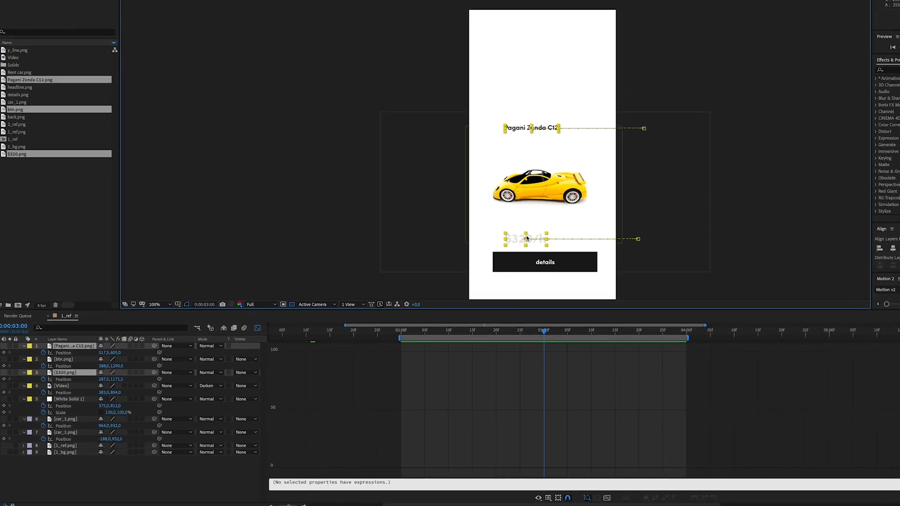
pyautogui.press('t')
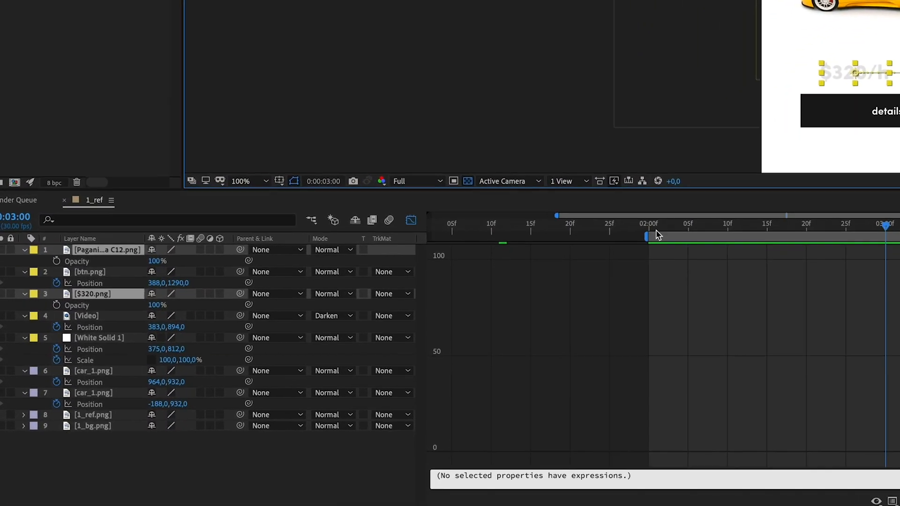
pyautogui.click(559, 267)
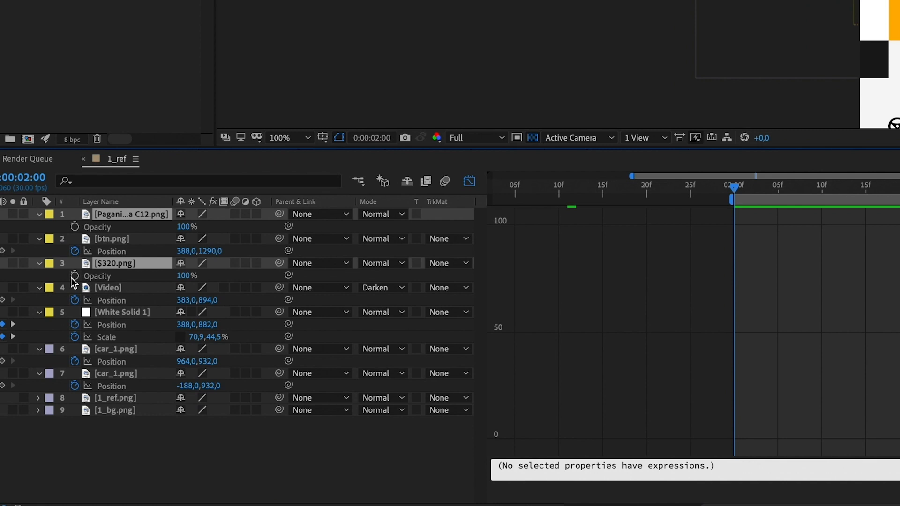
pyautogui.click(65, 287)
pyautogui.hotkey('shift', 'pagedown')
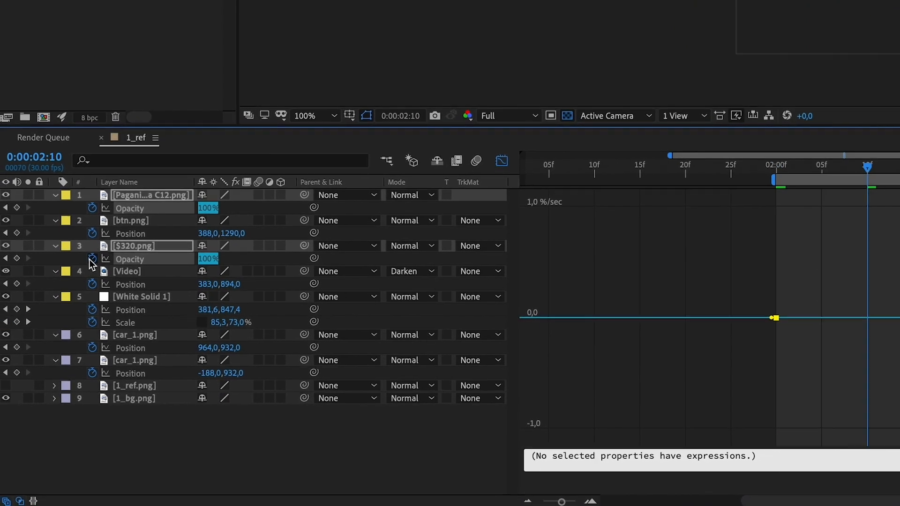
pyautogui.write('0')
pyautogui.press('Return')
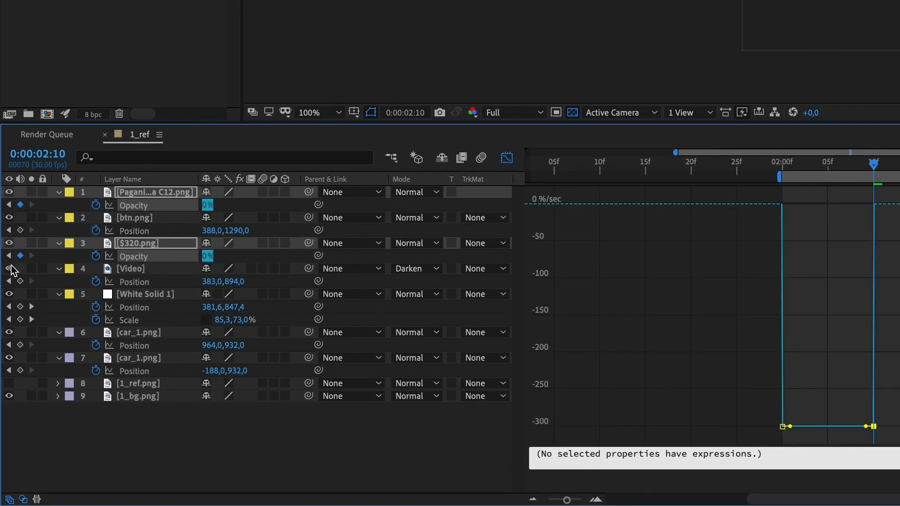
pyautogui.click(781, 171)
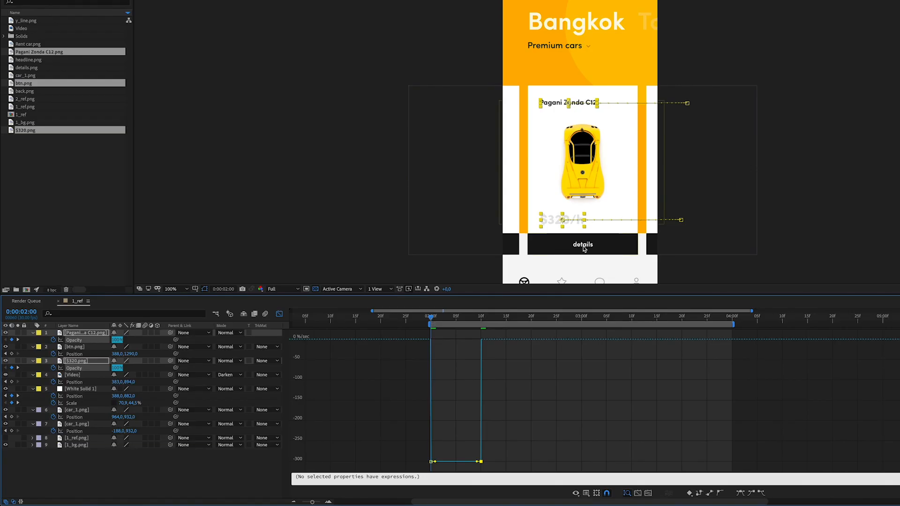
# Move btn.png directly below White Solid 1 in the layer stack and show the title/action safe guides at 0:00:03:10.
pyautogui.click(152, 471)
pyautogui.moveTo(69, 349); pyautogui.dragTo(80, 406)
pyautogui.moveTo(446, 320); pyautogui.dragTo(632, 318)
pyautogui.click(195, 289)
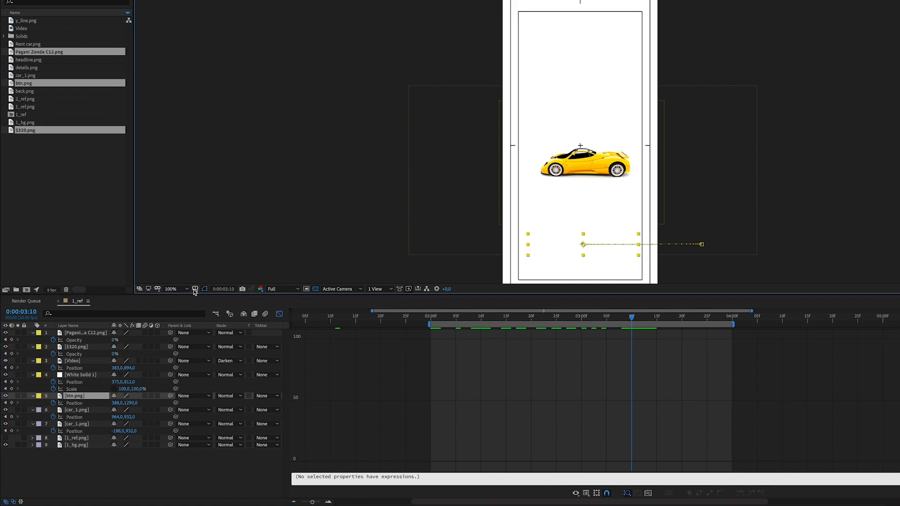
# Keyframe the Video layer's Position at 0:00:02:00 and set it to 367, 894 at 0:00:03:10.
pyautogui.click(75, 360)
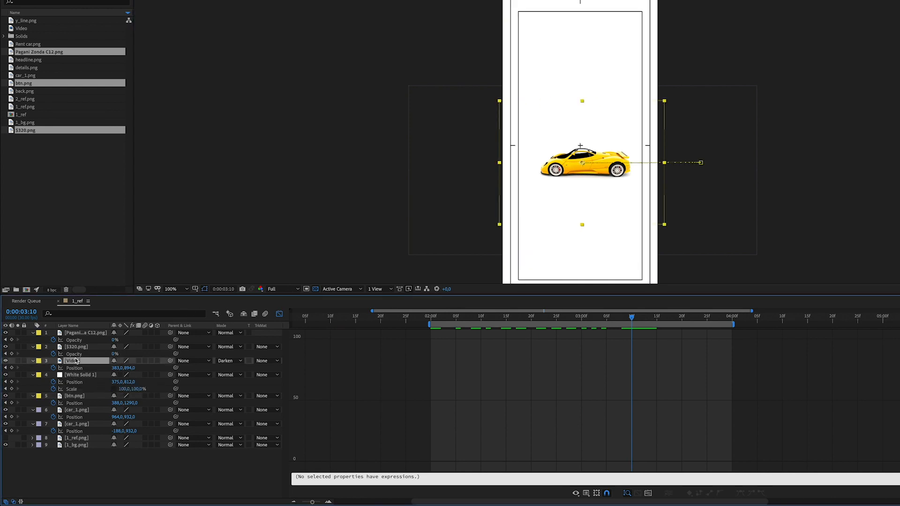
pyautogui.click(12, 368)
pyautogui.moveTo(630, 461); pyautogui.dragTo(430, 461)
pyautogui.moveTo(115, 368); pyautogui.dragTo(109, 368)
pyautogui.moveTo(658, 319); pyautogui.dragTo(631, 323)
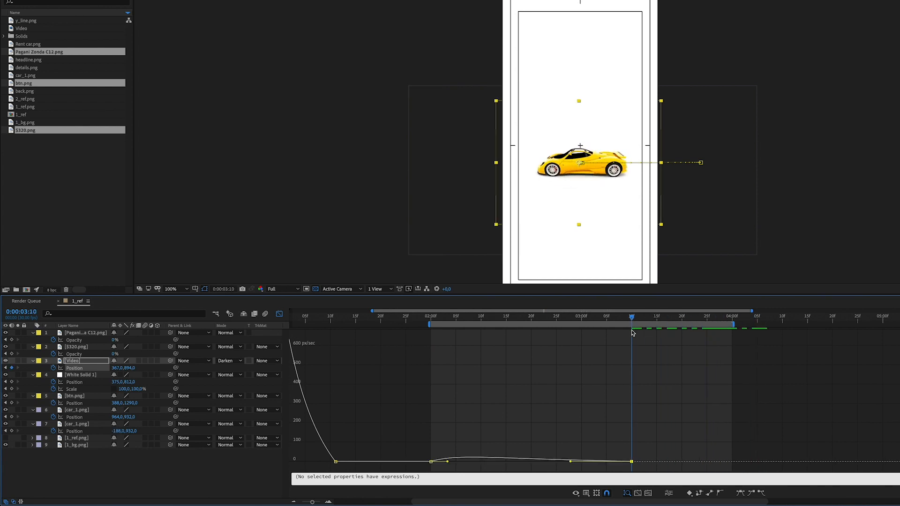
# Keyframe the Video layer's Scale at 0:00:02:00, set it to 137% at 0:00:03:10, and preview the car's growth.
pyautogui.press('s')
pyautogui.click(53, 368)
pyautogui.moveTo(631, 400); pyautogui.dragTo(429, 400)
pyautogui.moveTo(136, 368); pyautogui.dragTo(148, 364)
pyautogui.moveTo(631, 322); pyautogui.dragTo(603, 328)
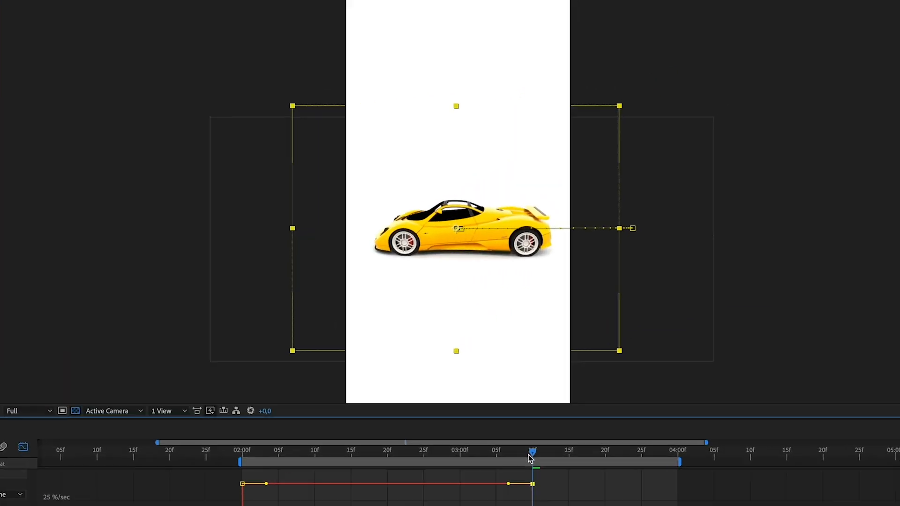
pyautogui.moveTo(478, 483); pyautogui.dragTo(220, 483)
pyautogui.press('space')
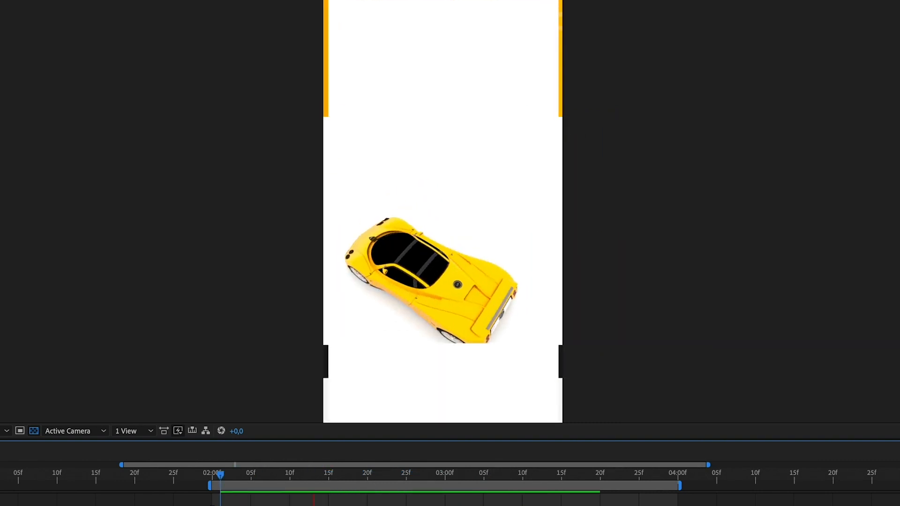
pyautogui.press('space')
# Shift the Video layer's two latest Position keyframes 5 frames earlier and nudge the car slightly left with a keyframe at 0:00:03:10.
pyautogui.moveTo(592, 474); pyautogui.dragTo(521, 471)
pyautogui.click(631, 316)
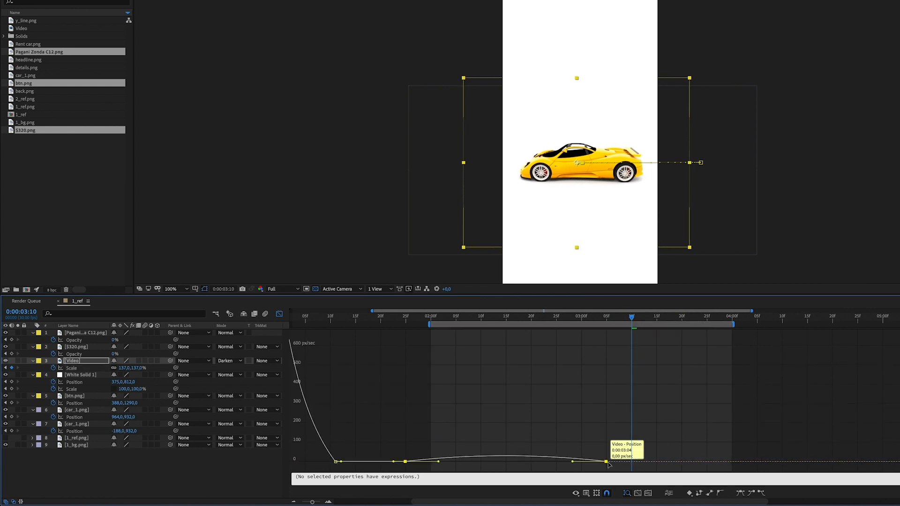
pyautogui.click(639, 338)
pyautogui.moveTo(660, 419); pyautogui.dragTo(587, 482)
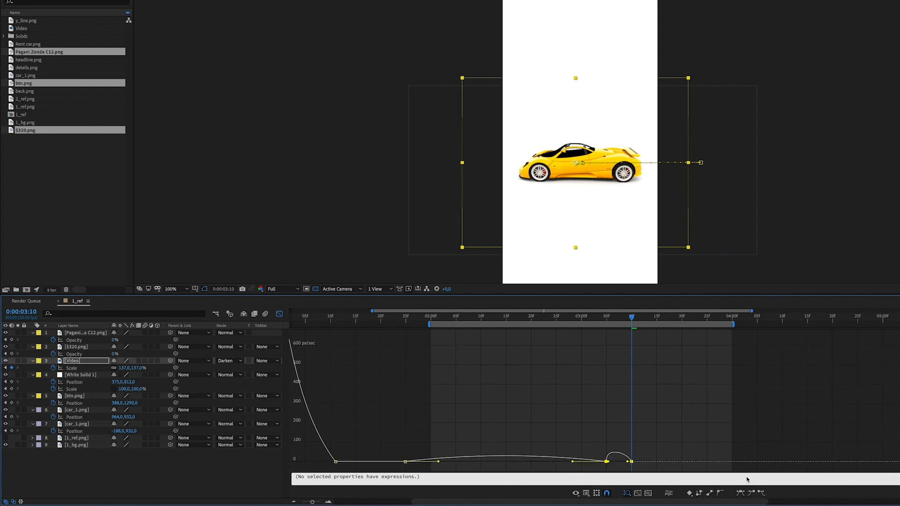
# Play back the card expansion and car rotation from 0:00:02:00 to check the timing and framing of the movement.
pyautogui.moveTo(628, 319); pyautogui.dragTo(605, 317)
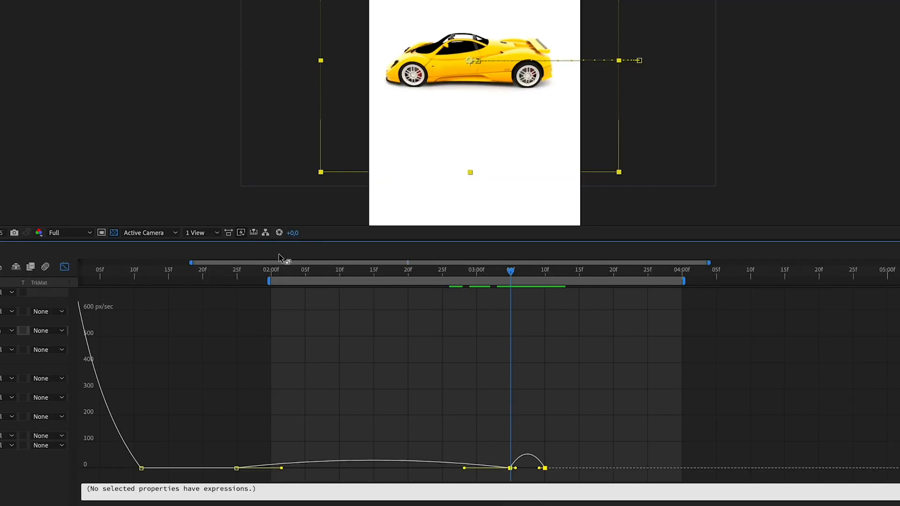
pyautogui.click(272, 274)
pyautogui.press('space')
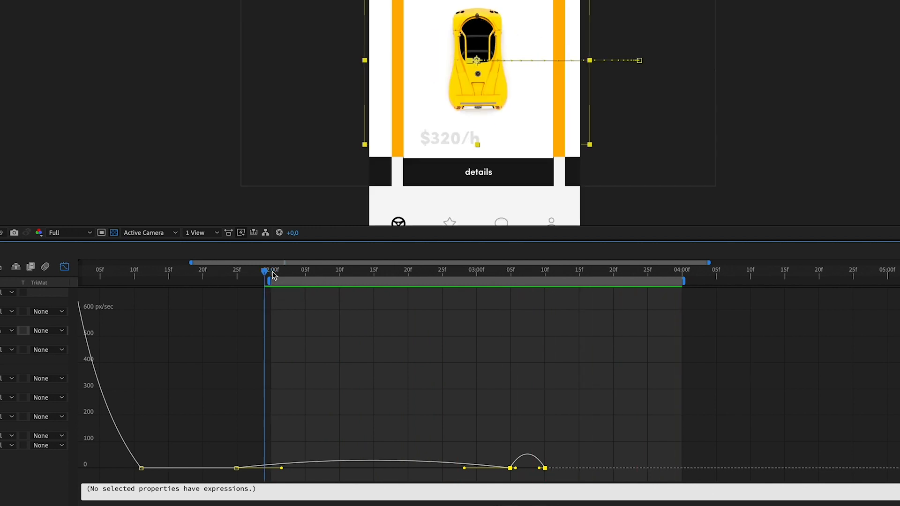
pyautogui.press('space')
pyautogui.click(631, 272)
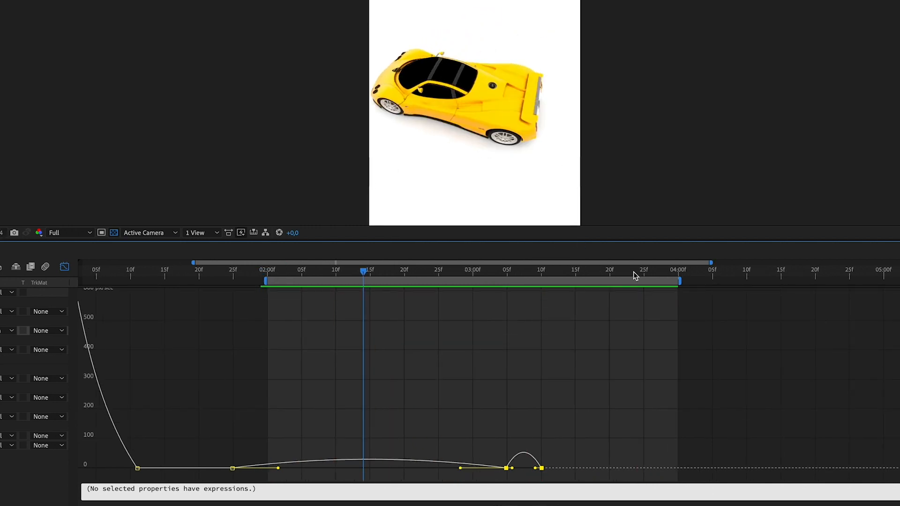
pyautogui.press('space')
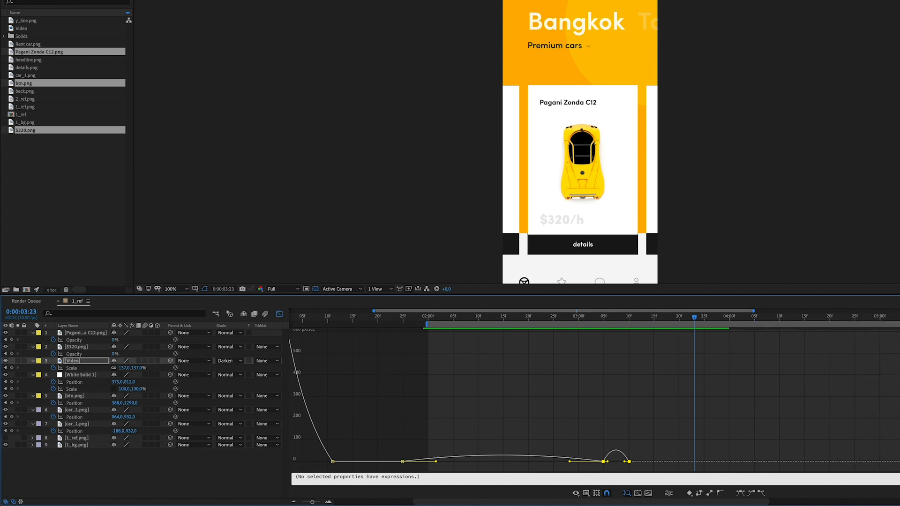
pyautogui.scroll(-2, 572, 187)
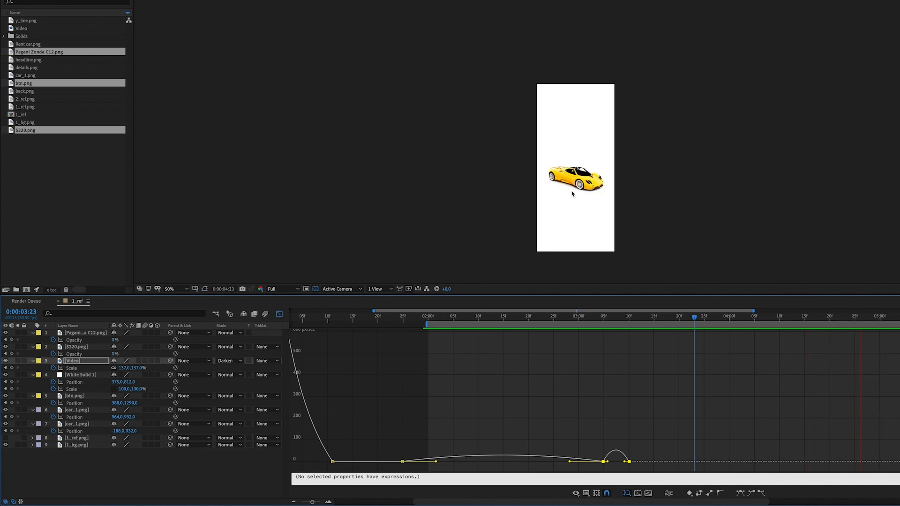
pyautogui.press('space')
pyautogui.scroll(2, 571, 191)
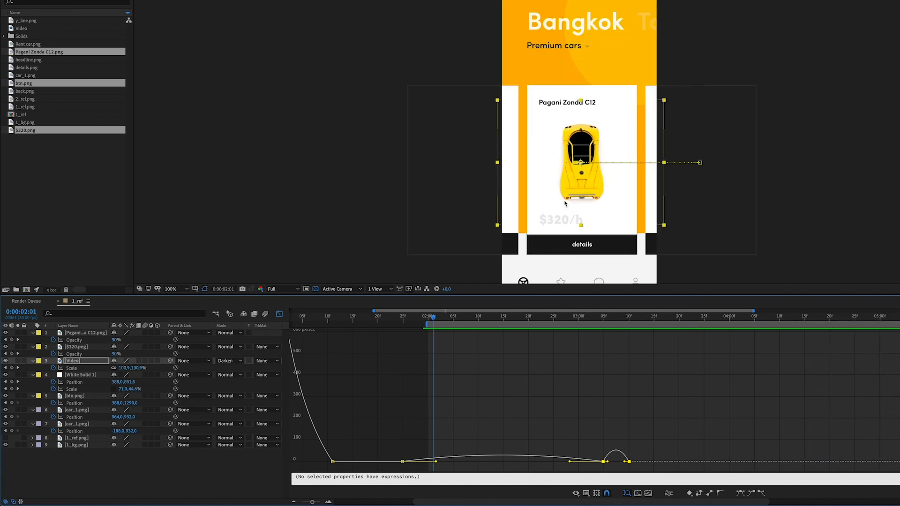
# Add 2_ref.png to the composition between Video and White Solid 1, and compare it with the car at 0:00:03:15.
pyautogui.click(80, 459)
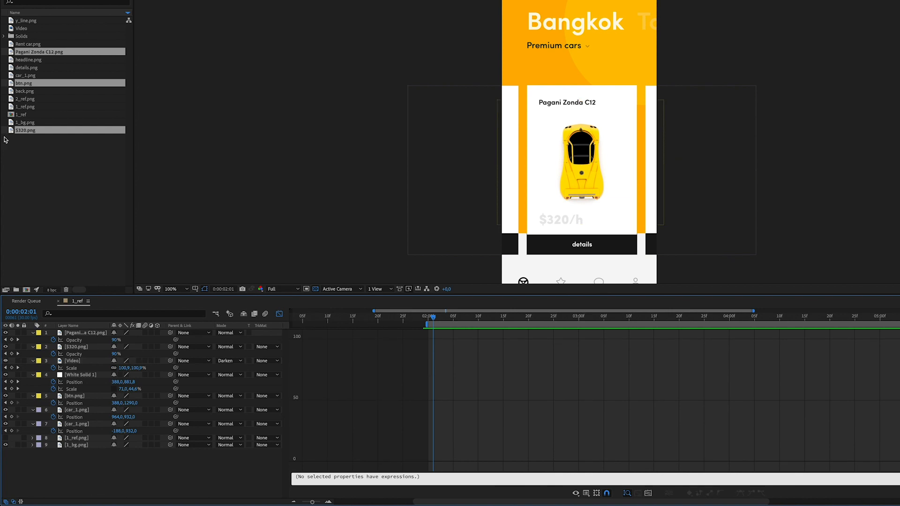
pyautogui.click(25, 99)
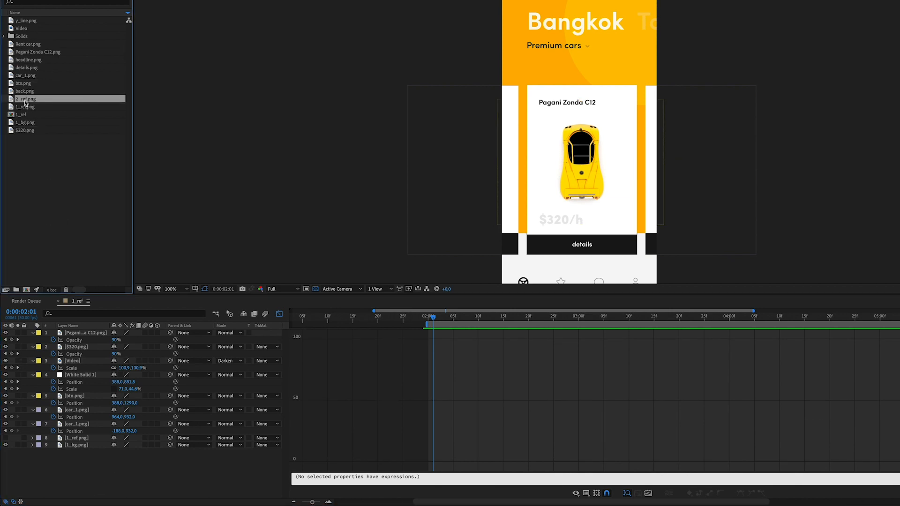
pyautogui.moveTo(74, 320); pyautogui.dragTo(87, 371)
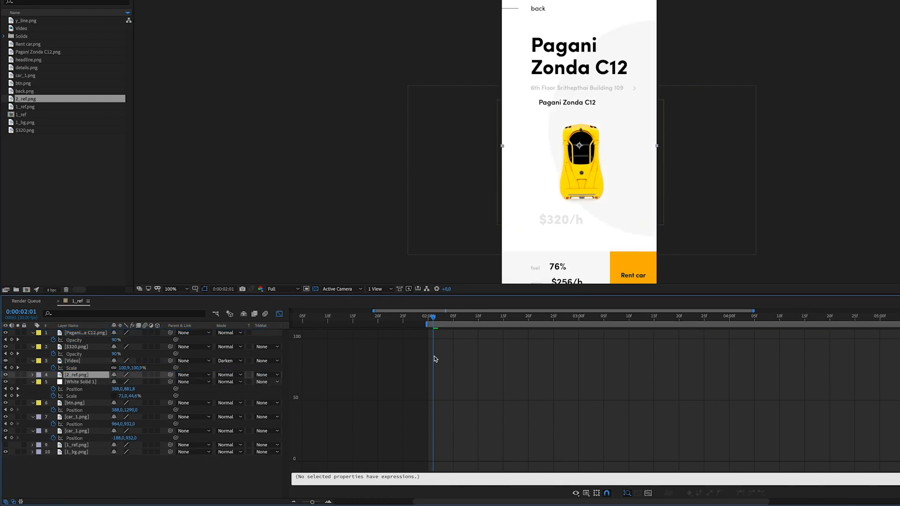
pyautogui.moveTo(432, 319); pyautogui.dragTo(655, 316)
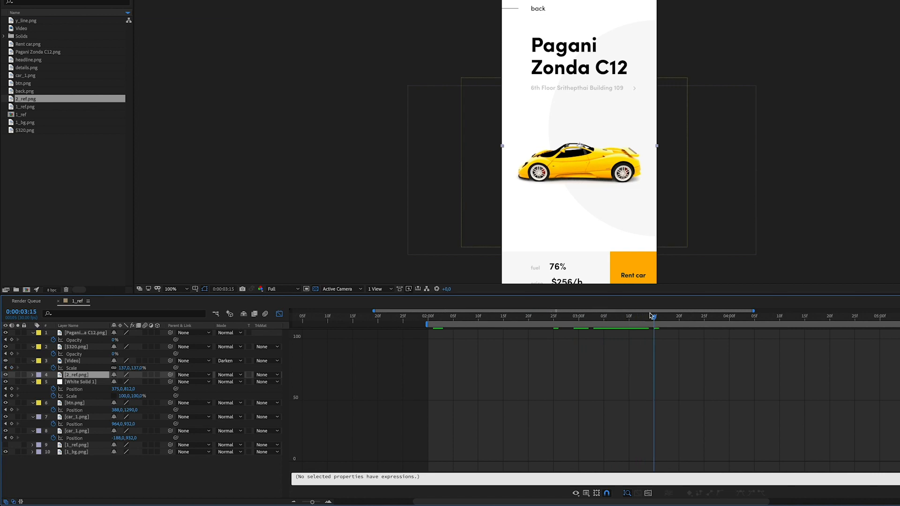
# Collapse the revealed keyframed properties of all layers and clear the layer selection.
pyautogui.hotkey('ctrl', 'a')
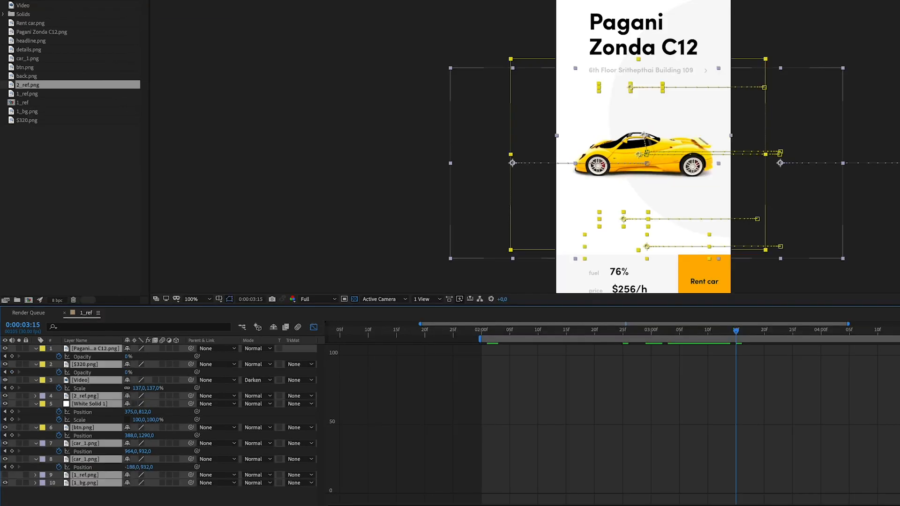
pyautogui.press('u')
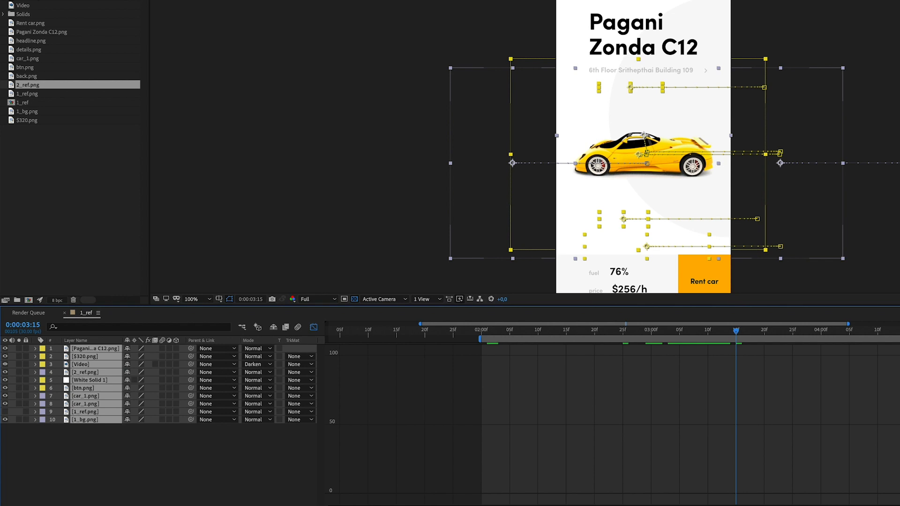
pyautogui.hotkey('ctrl', 'shift', 'a')
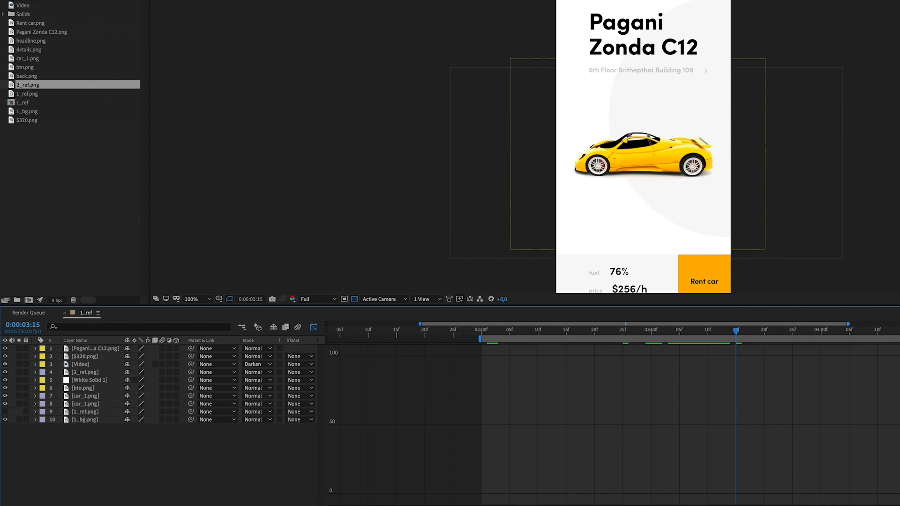
# Add y_line.png, Rent car.png, headline.png, details.png and back.png above the other layers and label them Red.
pyautogui.click(41, 1)
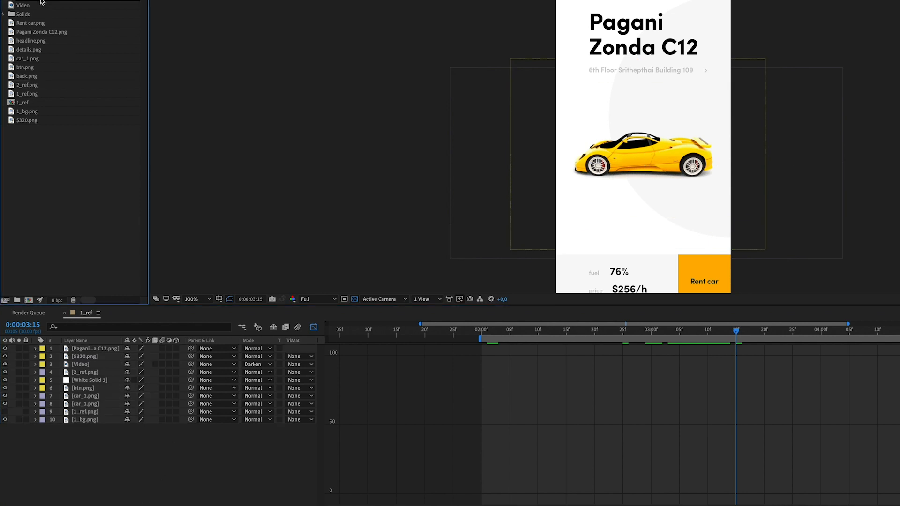
pyautogui.click(30, 25)
pyautogui.keyDown('ctrl'); pyautogui.click(29, 41); pyautogui.keyUp('ctrl')
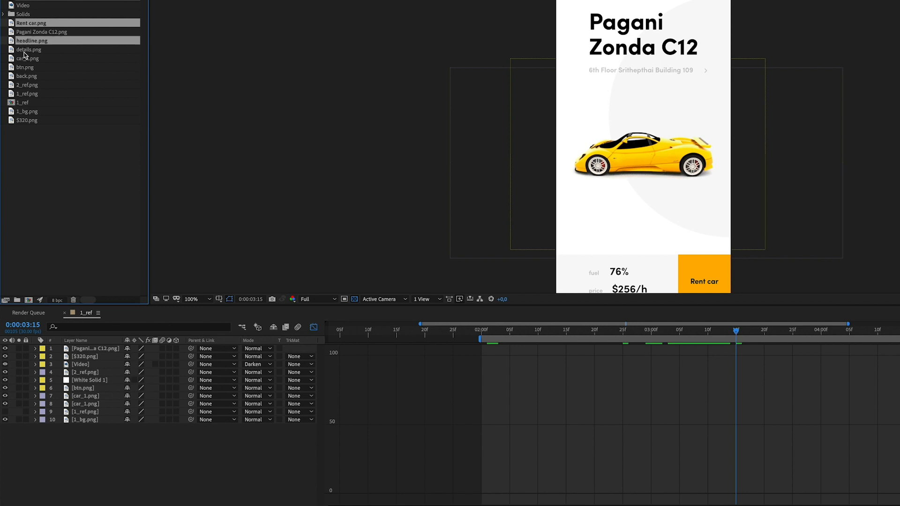
pyautogui.keyDown('ctrl'); pyautogui.click(25, 51); pyautogui.keyUp('ctrl')
pyautogui.keyDown('ctrl'); pyautogui.click(25, 77); pyautogui.keyUp('ctrl')
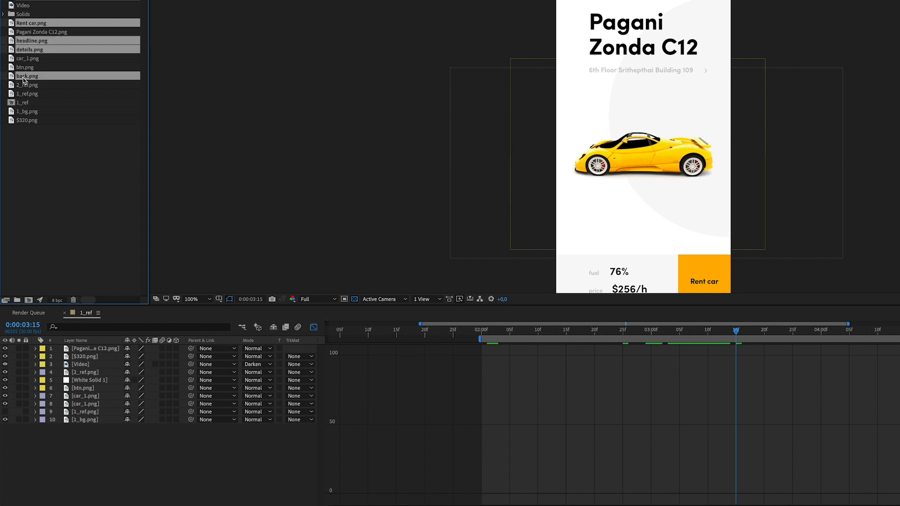
pyautogui.moveTo(24, 79); pyautogui.dragTo(95, 350)
pyautogui.click(42, 349)
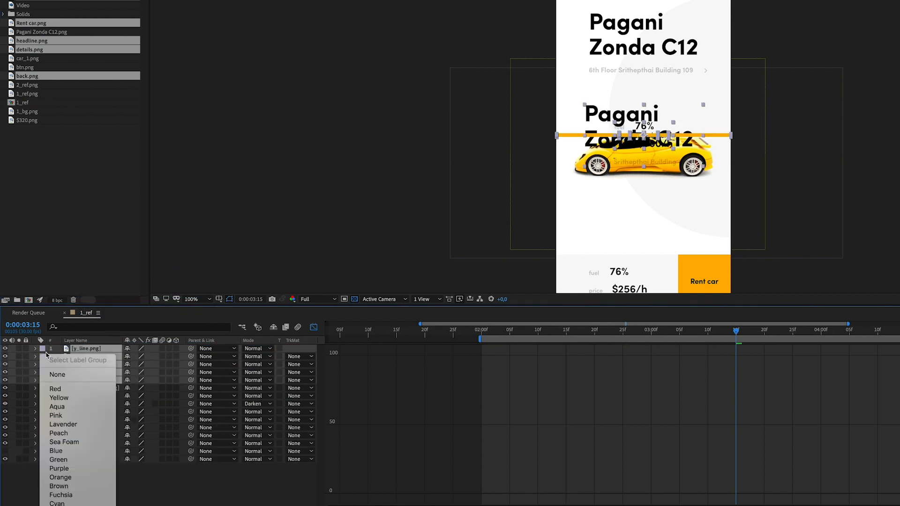
pyautogui.click(54, 389)
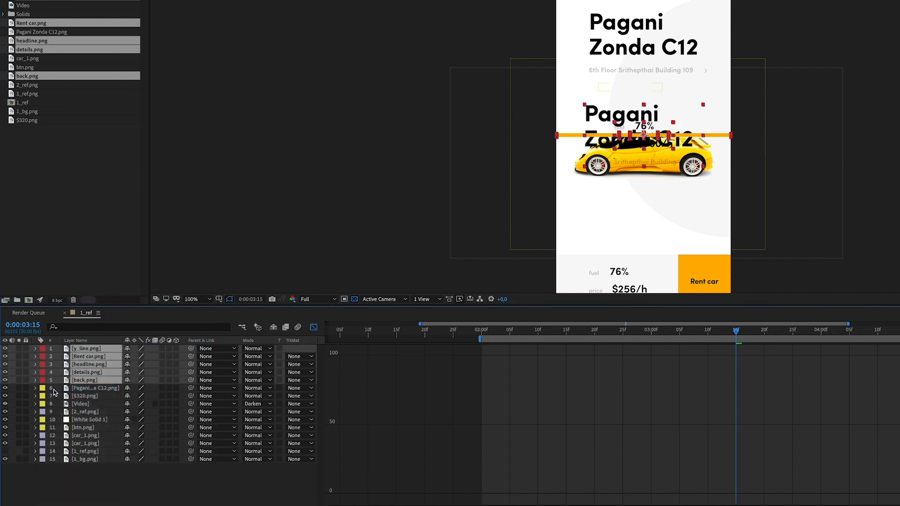
# Position Rent car.png and headline.png over their matching text in the 2_ref.png reference.
pyautogui.click(75, 488)
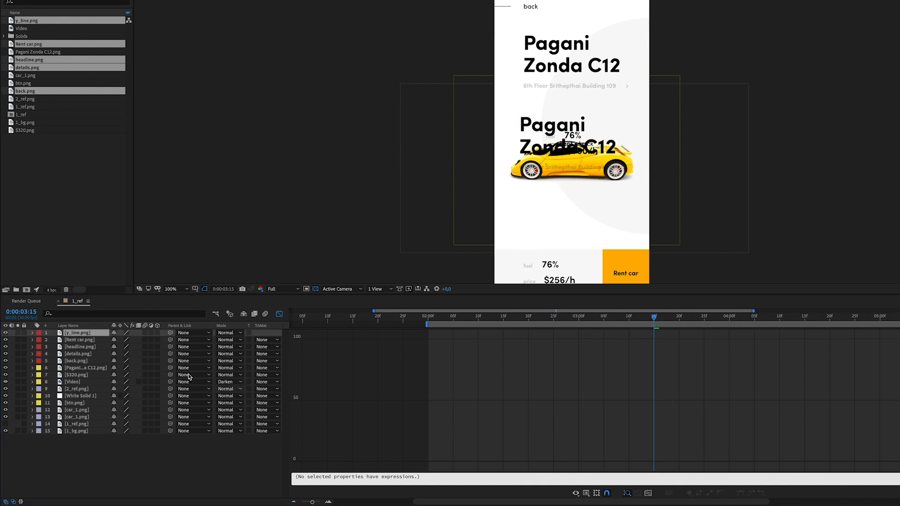
pyautogui.click(520, 216)
pyautogui.scroll(4, 618, 270)
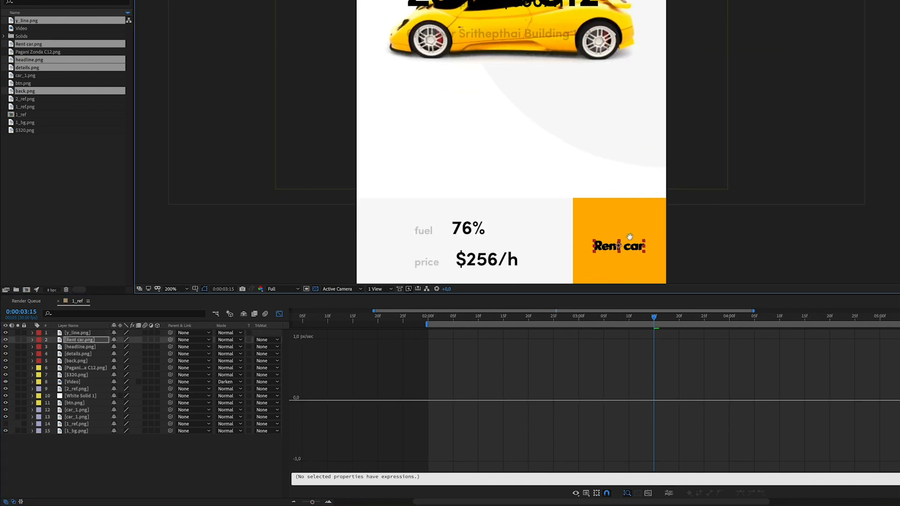
pyautogui.scroll(-6, 593, 203)
pyautogui.click(554, 97)
pyautogui.scroll(6, 554, 97)
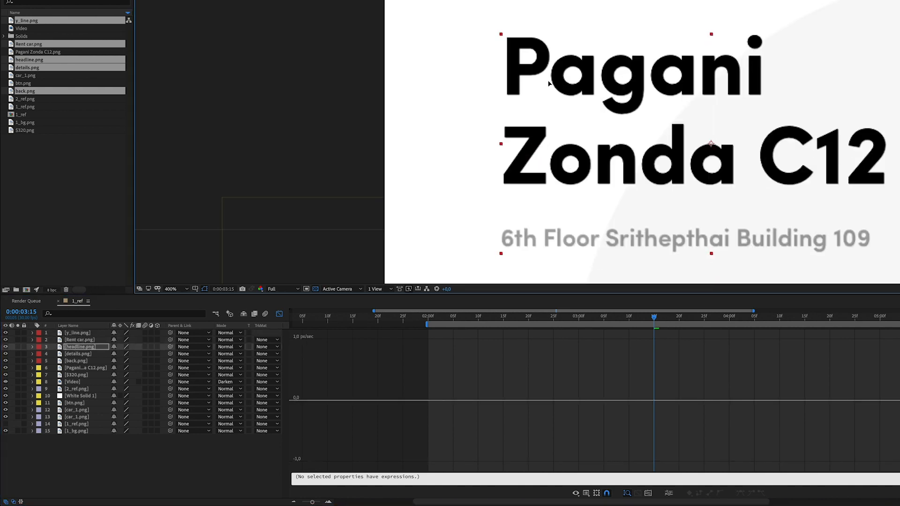
# Position details.png and back.png over their matching elements in the 2_ref.png reference.
pyautogui.scroll(-2, 558, 254)
pyautogui.click(558, 253)
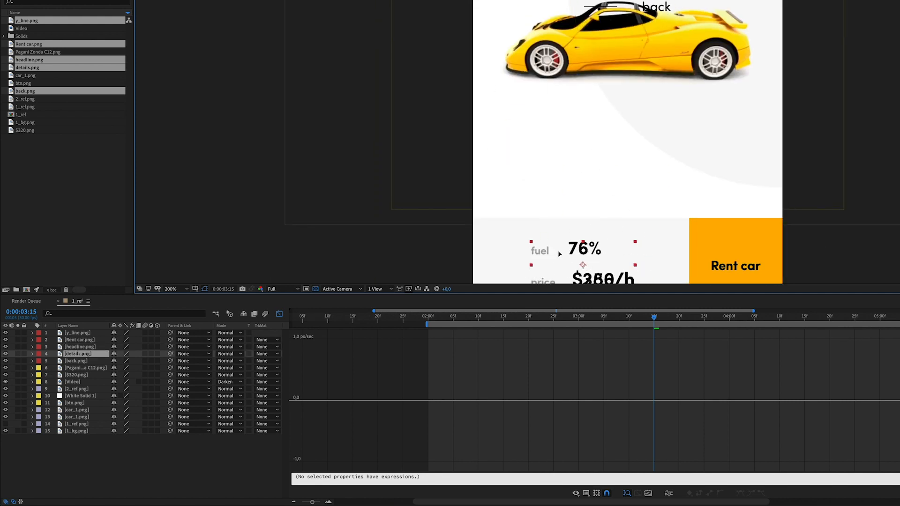
pyautogui.scroll(8, 559, 253)
pyautogui.click(546, 24)
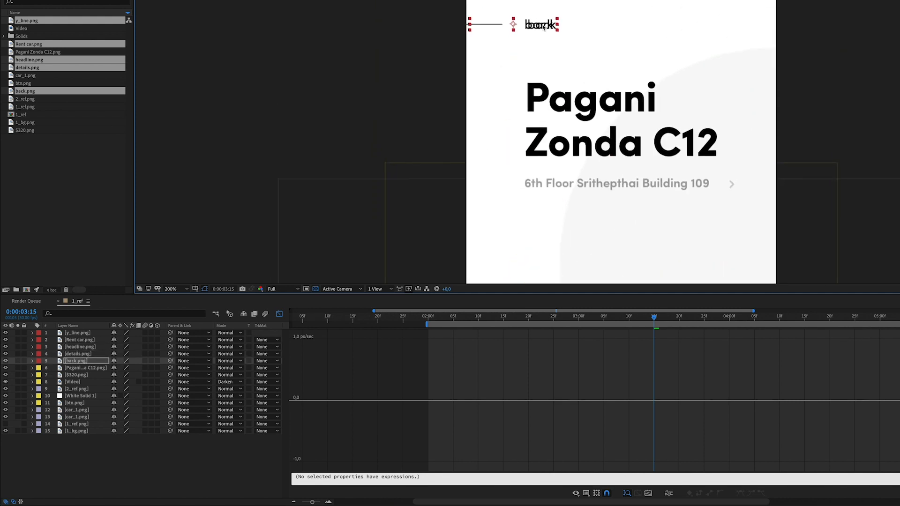
# Draw an orange rectangle shape covering the full width of the fuel, price and Rent car band, and name it Shape yellow.
pyautogui.scroll(-1, 588, 133)
pyautogui.scroll(-3, 588, 133)
pyautogui.click(146, 443)
pyautogui.scroll(1, 348, 103)
pyautogui.moveTo(352, 102); pyautogui.dragTo(661, 196)
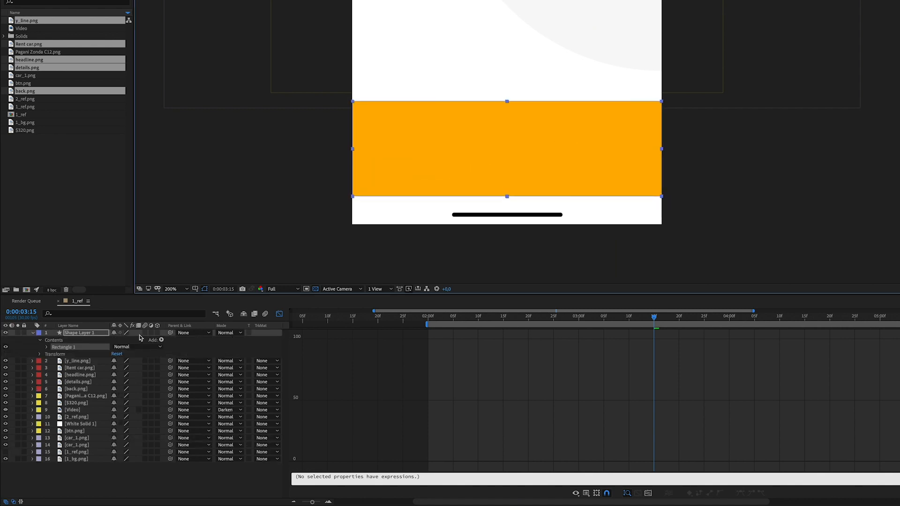
pyautogui.press('Return')
pyautogui.write('Shape yellow')
pyautogui.press('Return')
# Move Shape yellow's anchor point to its left edge and keyframe its horizontal Scale at 0% at 0:00:03:00.
pyautogui.moveTo(654, 317); pyautogui.dragTo(579, 317)
pyautogui.press('s')
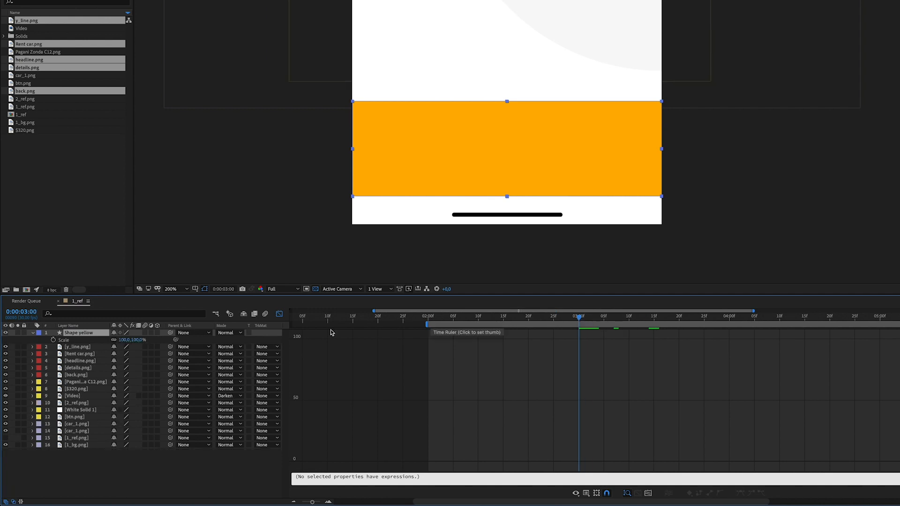
pyautogui.scroll(-2, 503, 83)
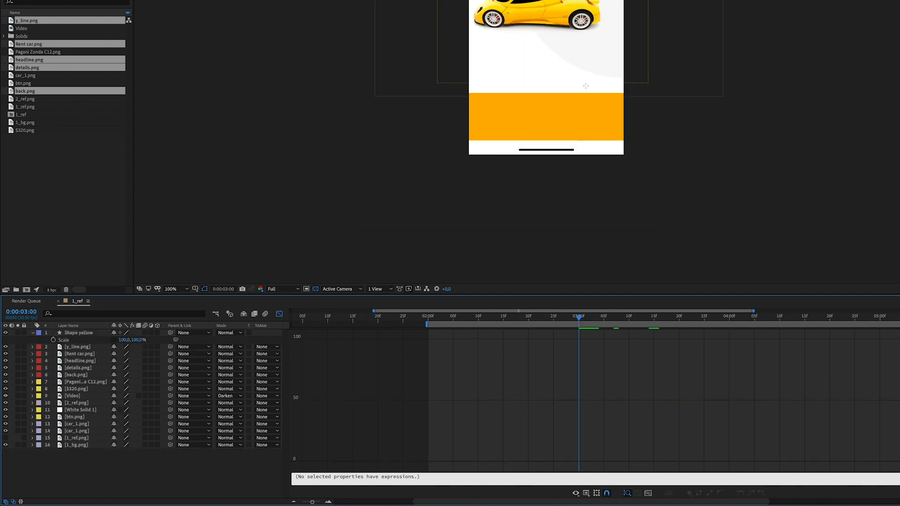
pyautogui.moveTo(530, 72); pyautogui.dragTo(483, 188)
pyautogui.scroll(1, 488, 213)
pyautogui.moveTo(125, 341); pyautogui.dragTo(106, 360)
pyautogui.click(123, 340)
pyautogui.write('0')
pyautogui.press('Return')
pyautogui.click(53, 340)
# Set Shape yellow's horizontal Scale to 100% at 0:00:04:00, apply Easy Ease to the keyframes and scrub through the growth.
pyautogui.hotkey('shift', 'pagedown')
pyautogui.hotkey('shift', 'pagedown')
pyautogui.hotkey('shift', 'pagedown')
pyautogui.write('1')
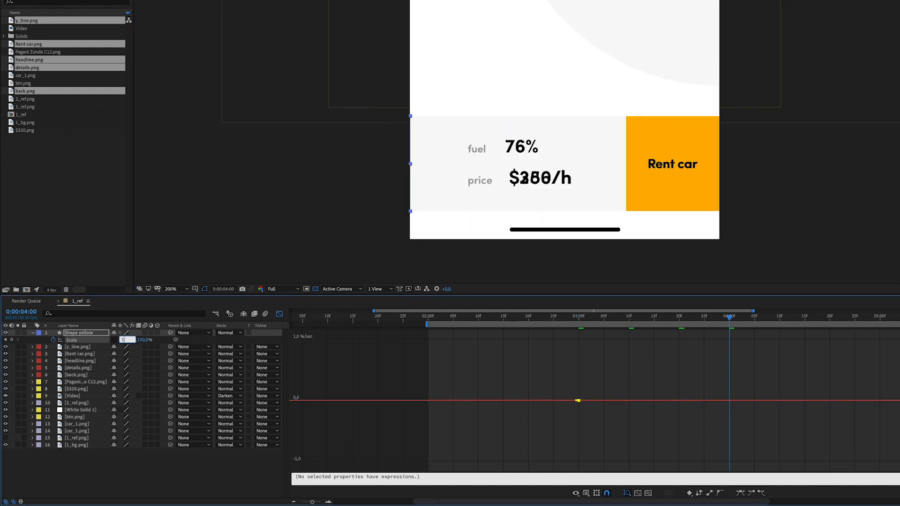
pyautogui.write('00')
pyautogui.press('Return')
pyautogui.moveTo(749, 333); pyautogui.dragTo(556, 438)
pyautogui.click(740, 493)
pyautogui.click(188, 468)
pyautogui.moveTo(722, 317); pyautogui.dragTo(563, 332)
# Duplicate Shape yellow as Shape grey and fill it with the panel's light grey, F8F8F8.
pyautogui.click(76, 333)
pyautogui.hotkey('ctrl', 'd')
pyautogui.press('Return')
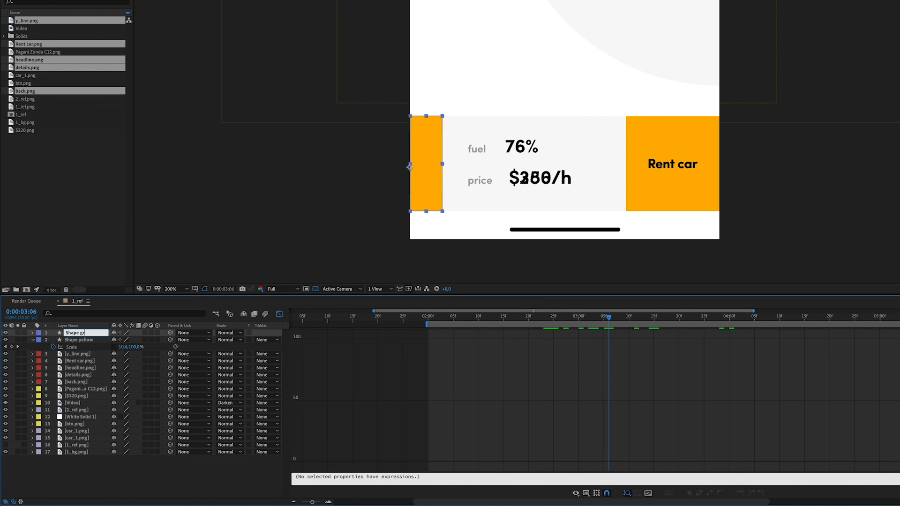
pyautogui.write('Shape grey')
pyautogui.press('Return')
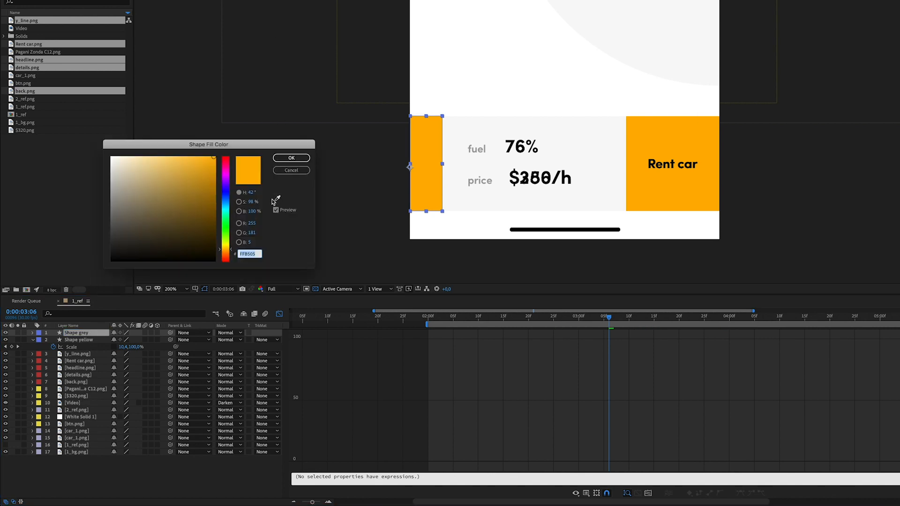
pyautogui.click(603, 143)
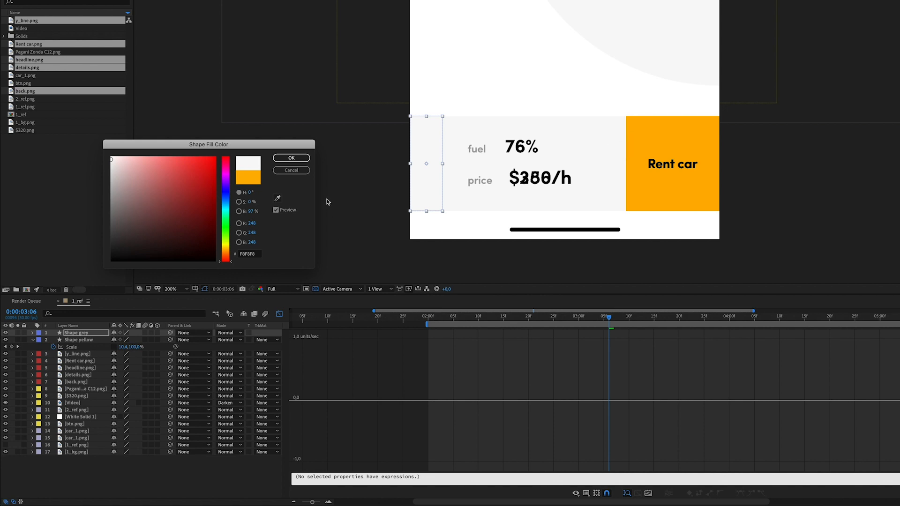
pyautogui.click(291, 158)
# Label Shape grey and Shape yellow Red and move both layers directly below details.png.
pyautogui.click(74, 340)
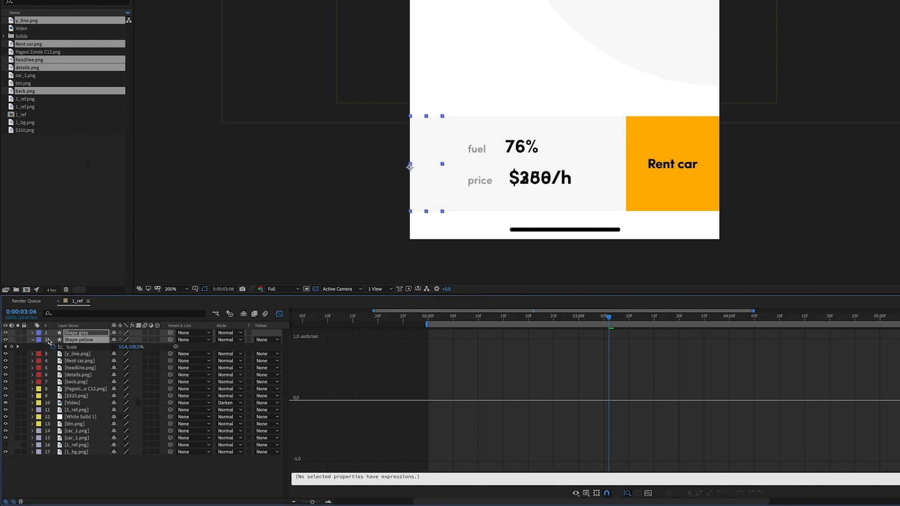
pyautogui.click(39, 340)
pyautogui.click(49, 375)
pyautogui.moveTo(70, 349); pyautogui.dragTo(73, 379)
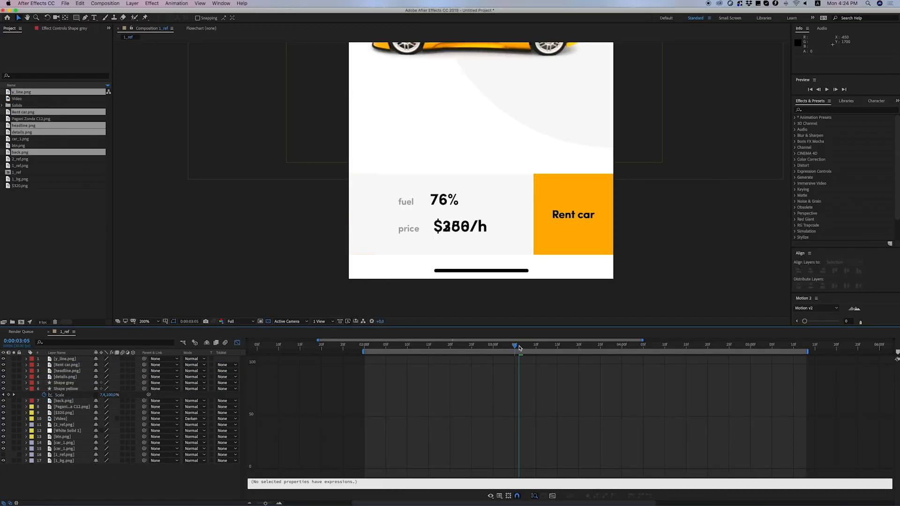
# Hide 2_ref.png, set Shape grey's horizontal Scale to 70% at 0:00:04:00, and play the animation from 0:00:03:00.
pyautogui.moveTo(608, 317); pyautogui.dragTo(662, 319)
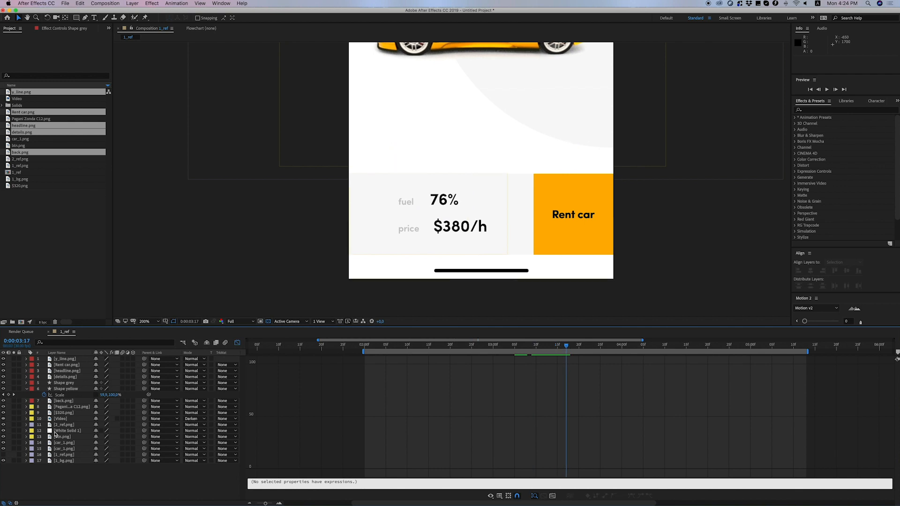
pyautogui.press('space')
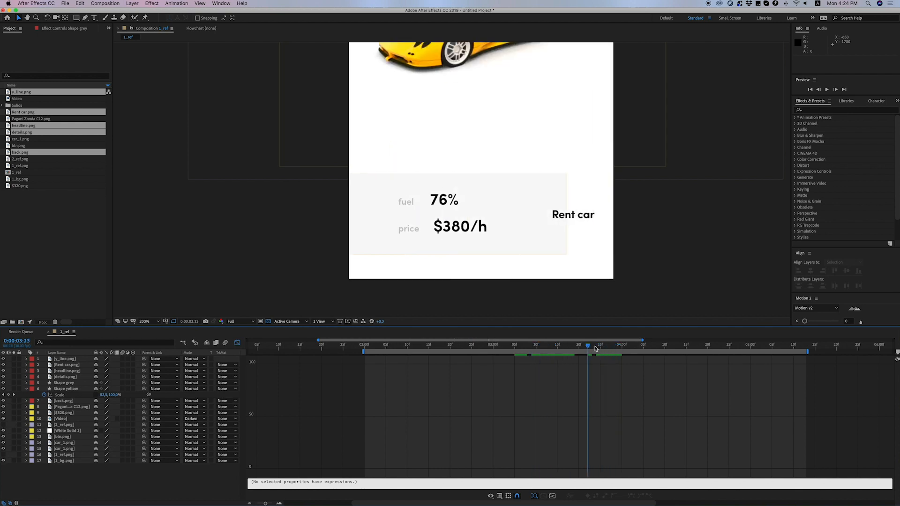
pyautogui.click(67, 383)
pyautogui.press('u')
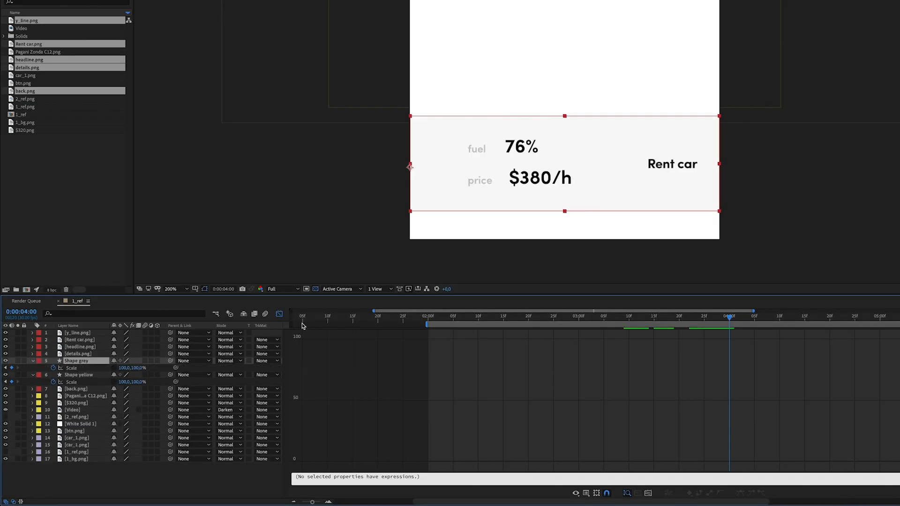
pyautogui.click(279, 314)
pyautogui.click(729, 369)
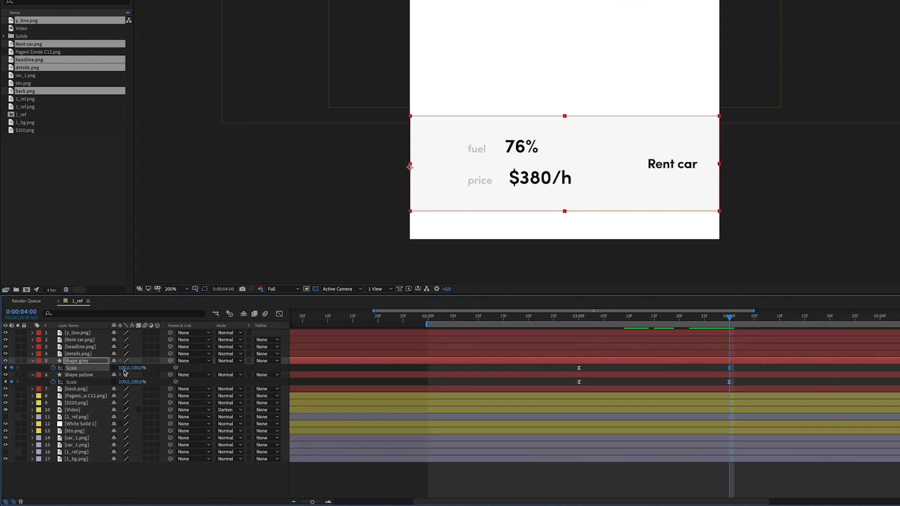
pyautogui.write('70')
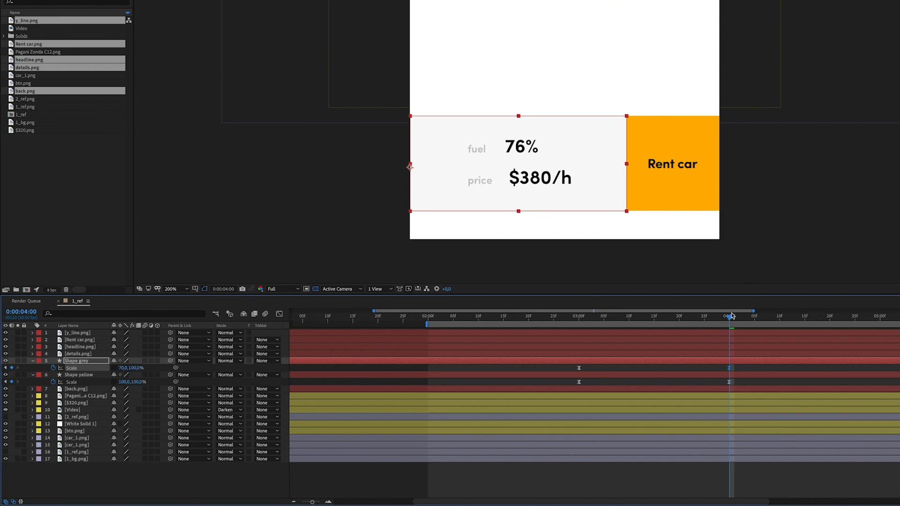
pyautogui.moveTo(723, 321); pyautogui.dragTo(578, 322)
pyautogui.press('space')
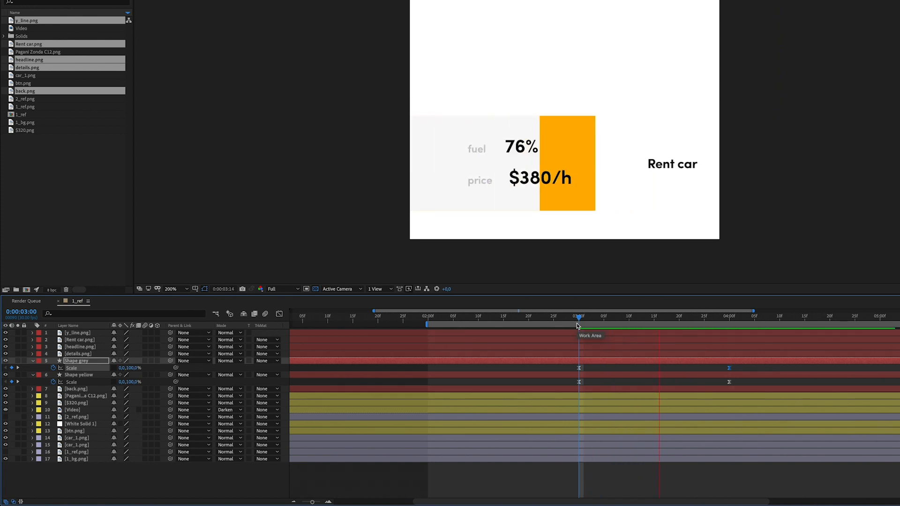
# Reshape the Scale easing of Shape grey and Shape yellow in the speed graph and play the panel animation.
pyautogui.moveTo(744, 364); pyautogui.dragTo(792, 477)
pyautogui.click(279, 314)
pyautogui.moveTo(604, 462); pyautogui.dragTo(625, 464)
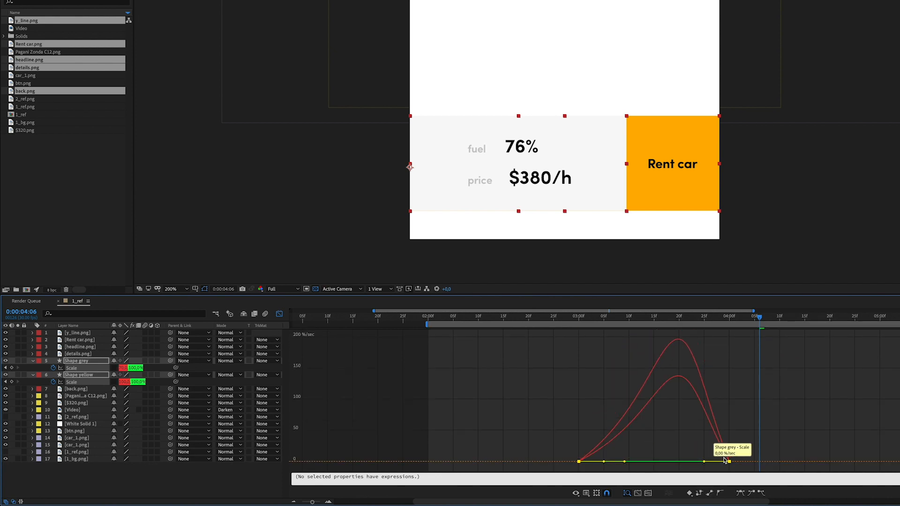
pyautogui.moveTo(701, 464); pyautogui.dragTo(684, 465)
pyautogui.press('super+z')
pyautogui.click(280, 314)
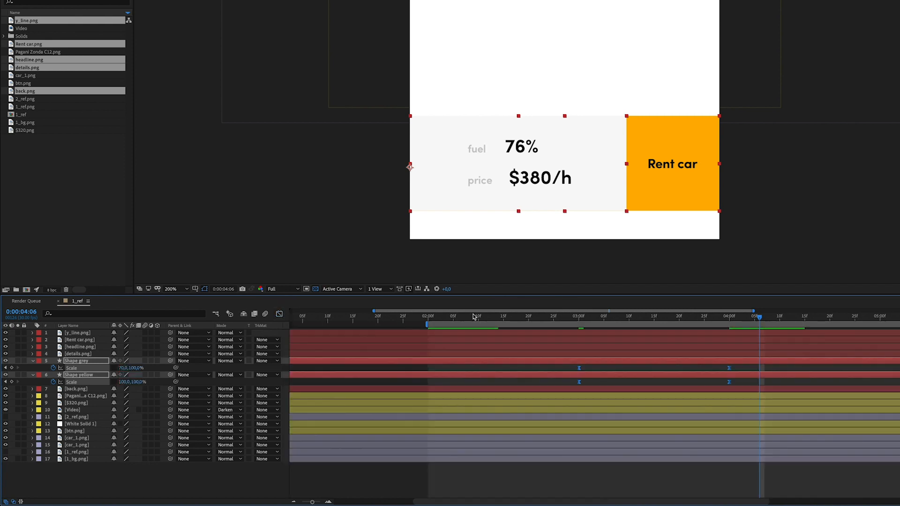
pyautogui.click(558, 316)
pyautogui.press('space')
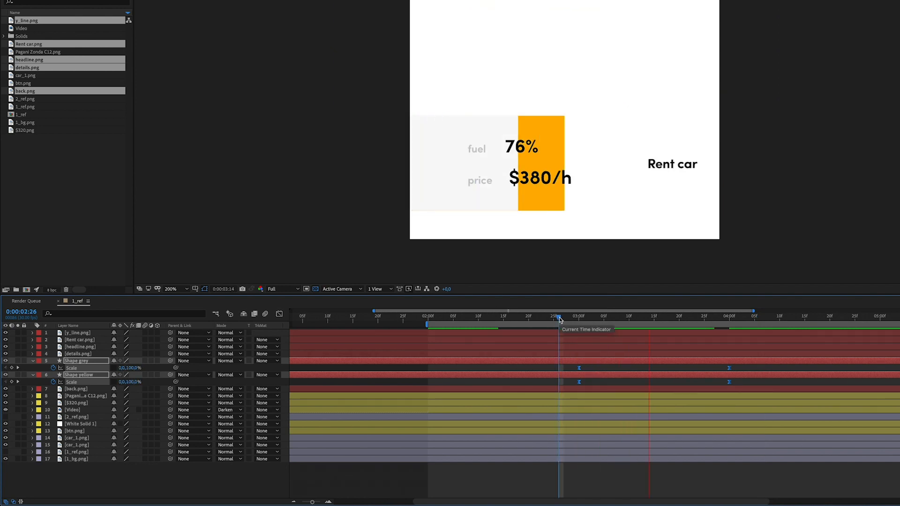
# Move the ending Scale keyframes of Shape grey and Shape yellow to 0:00:03:20 and preview the faster growth.
pyautogui.moveTo(729, 367); pyautogui.dragTo(678, 368)
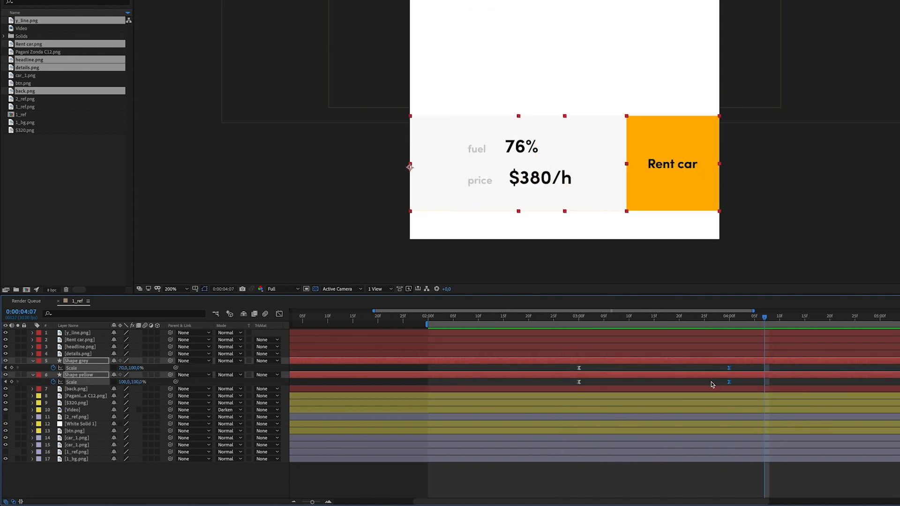
pyautogui.click(569, 323)
pyautogui.press('space')
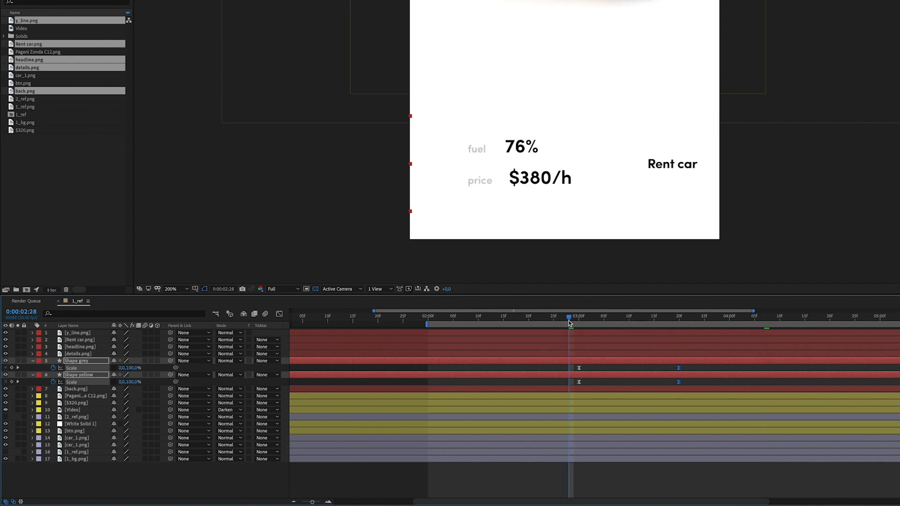
# Shift both shapes' Scale keyframes to 0:00:02:20 and 0:00:03:10, and play the full transition from 0:00:02:00.
pyautogui.moveTo(688, 390); pyautogui.dragTo(572, 365)
pyautogui.moveTo(678, 368); pyautogui.dragTo(628, 368)
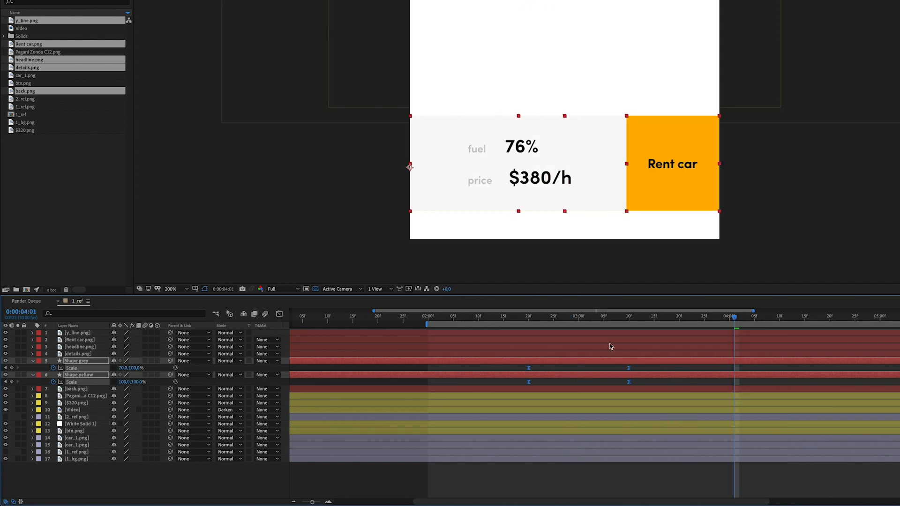
pyautogui.click(429, 320)
pyautogui.scroll(-2, 562, 164)
pyautogui.moveTo(569, 201); pyautogui.dragTo(554, 264)
pyautogui.press('space')
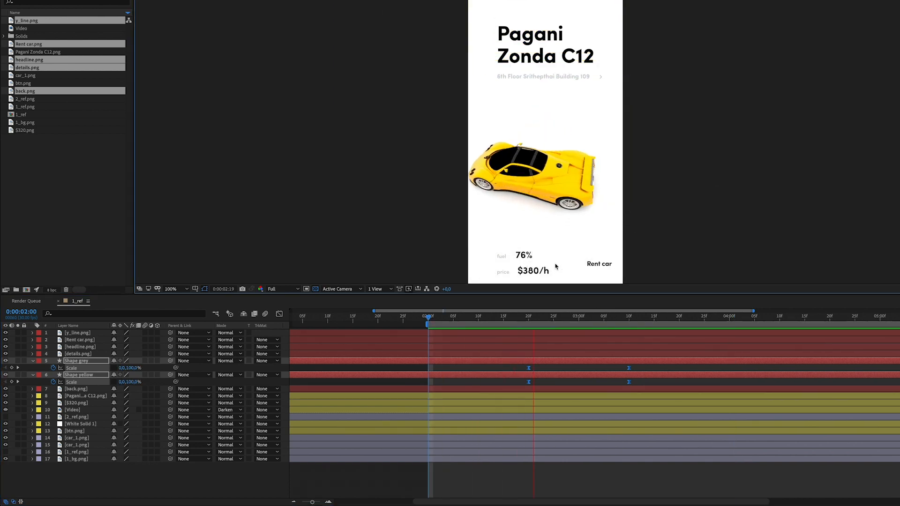
pyautogui.press('space')
pyautogui.moveTo(560, 242); pyautogui.dragTo(556, 200)
pyautogui.scroll(2, 542, 229)
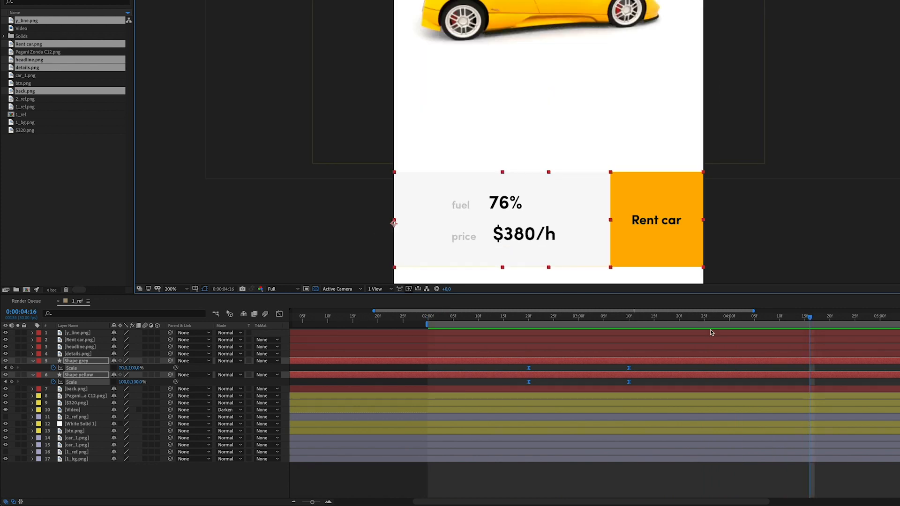
# Duplicate Shape grey at 0:00:03:04, name the copy mask_1 and place it directly above details.png.
pyautogui.moveTo(804, 318); pyautogui.dragTo(615, 306)
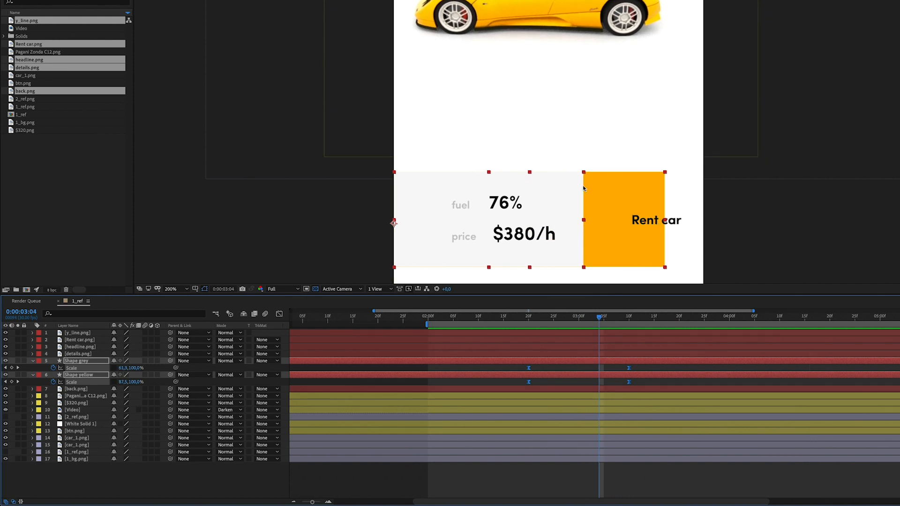
pyautogui.click(150, 477)
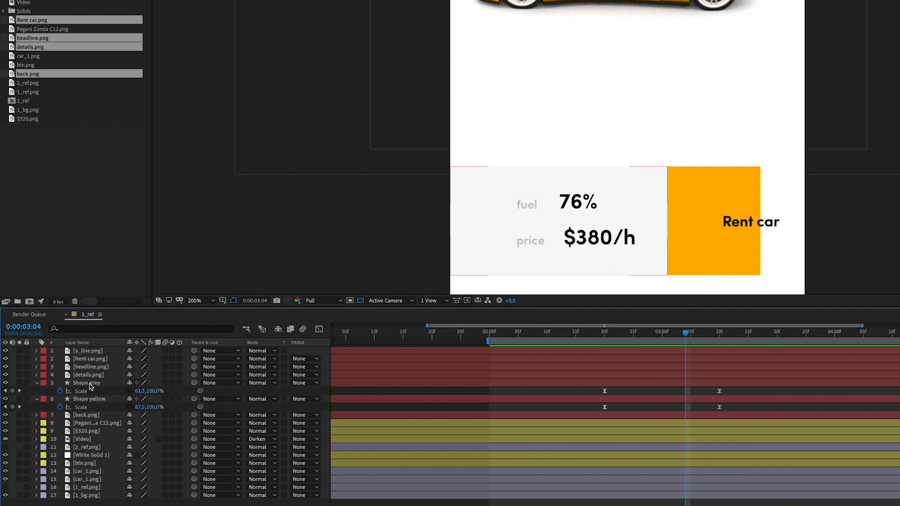
pyautogui.click(90, 383)
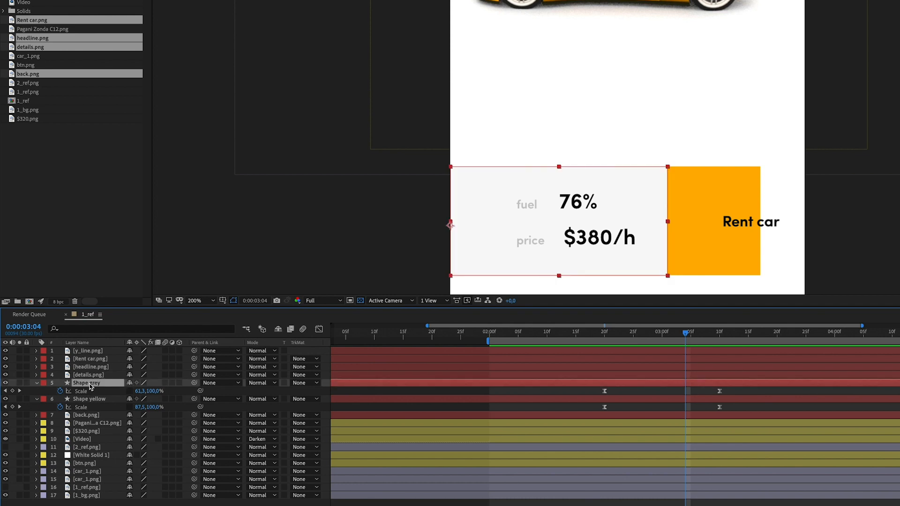
pyautogui.hotkey('ctrl', 'd')
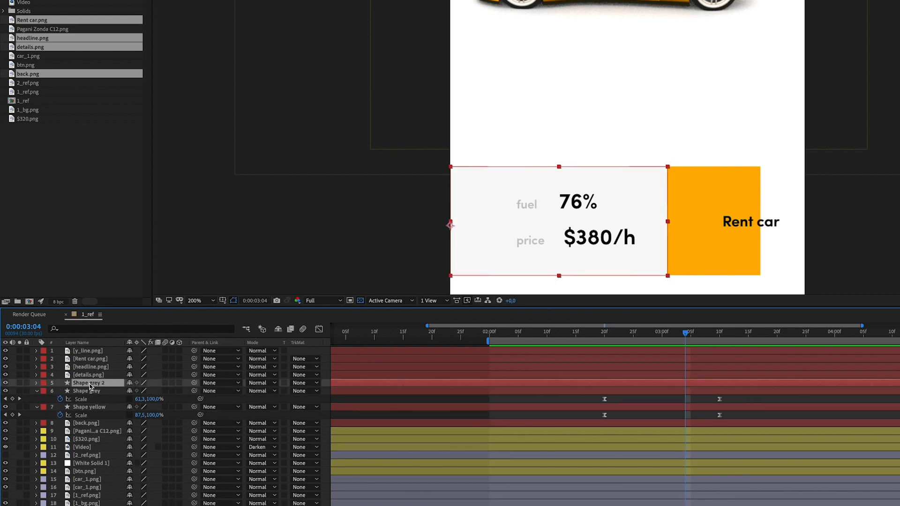
pyautogui.press('Return')
pyautogui.write('mask_1')
pyautogui.press('Return')
pyautogui.moveTo(104, 387); pyautogui.dragTo(104, 375)
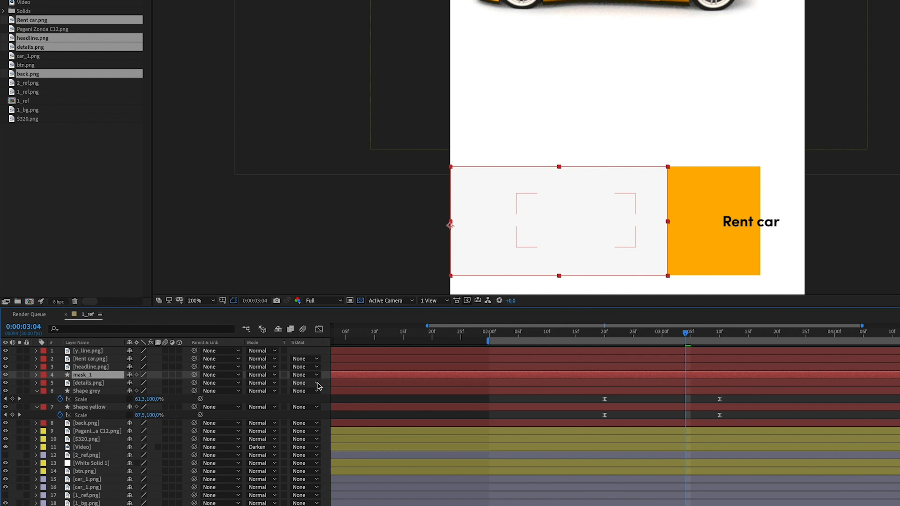
# Set details.png to use mask_1 as its Alpha Matte and scrub to check the text reveal.
pyautogui.click(316, 390)
pyautogui.click(320, 407)
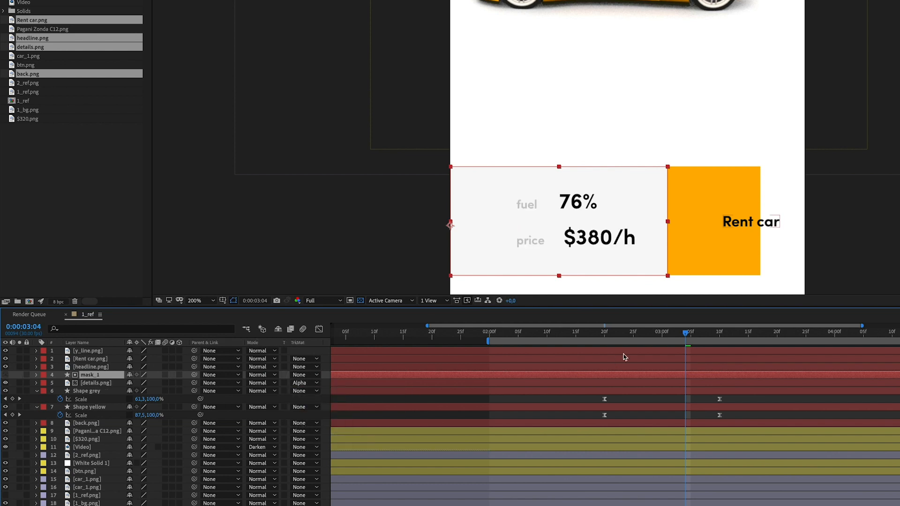
pyautogui.moveTo(687, 336)
pyautogui.mouseDown()
pyautogui.moveTo(661, 336)
pyautogui.moveTo(695, 334)
pyautogui.mouseUp()
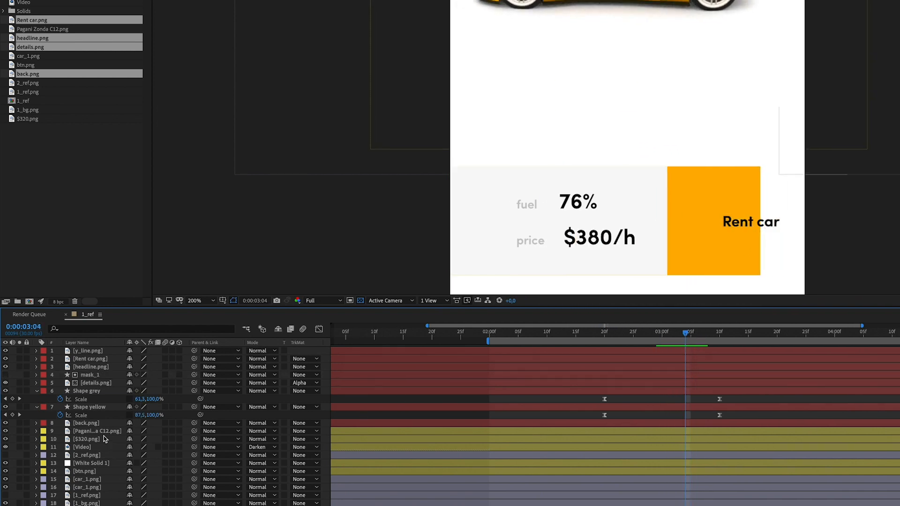
# Duplicate Shape yellow, place the copy above Rent car.png as its Alpha Matte, and scrub to 0:00:03:10 to check the reveal.
pyautogui.click(97, 407)
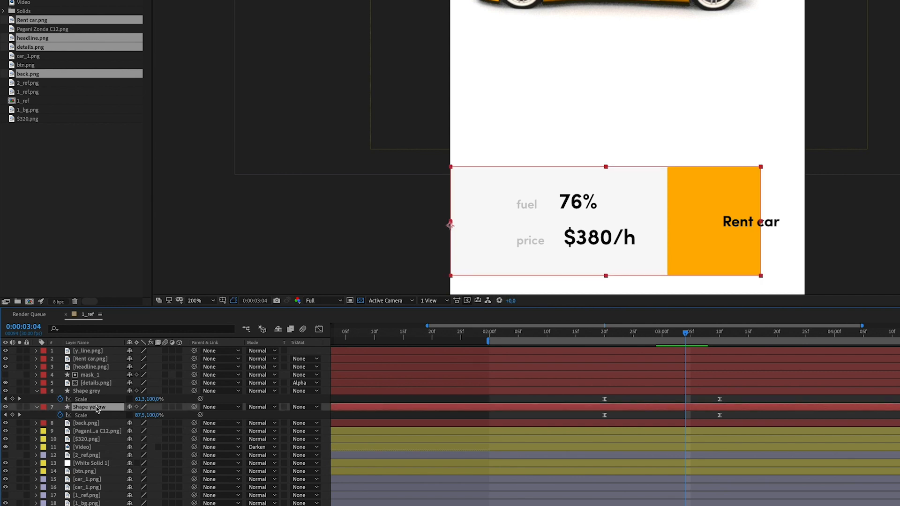
pyautogui.hotkey('ctrl', 'd')
pyautogui.moveTo(94, 363); pyautogui.dragTo(94, 364)
pyautogui.click(313, 367)
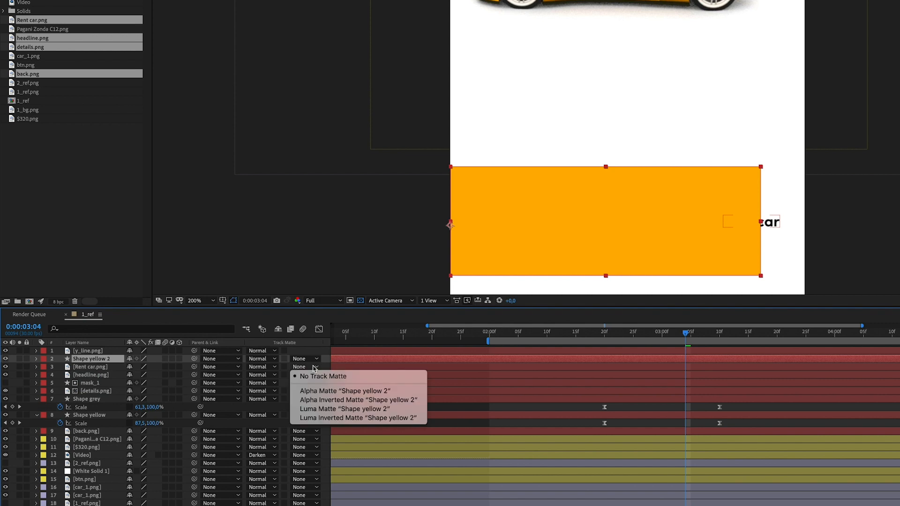
pyautogui.click(317, 393)
pyautogui.moveTo(685, 339); pyautogui.dragTo(721, 340)
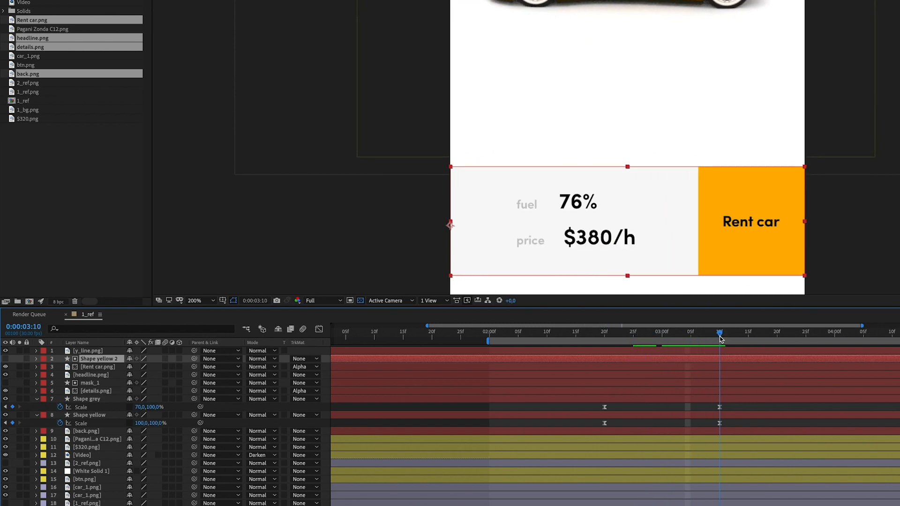
# Duplicate White Solid 1 at 0:00:02:00, name the copy Mask_3, place it directly above headline.png and set it as headline.png's Alpha Matte.
pyautogui.scroll(-2, 722, 275)
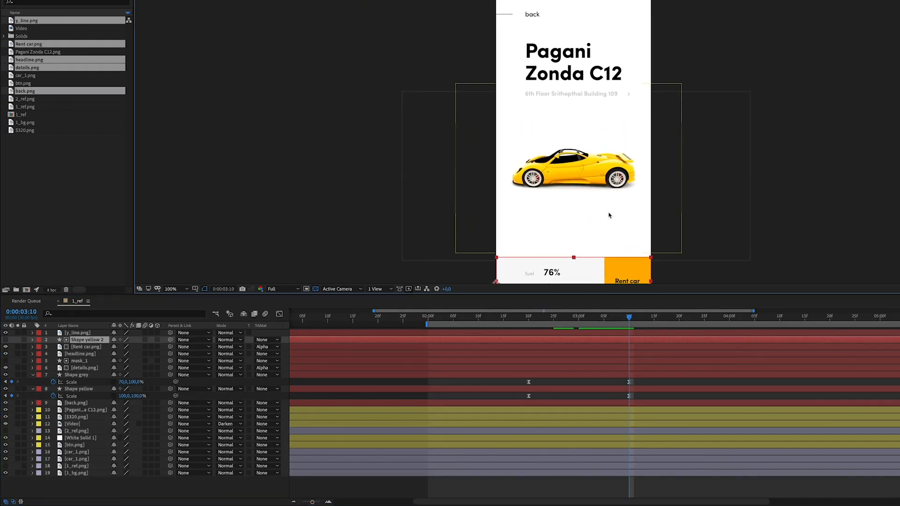
pyautogui.click(564, 84)
pyautogui.click(530, 16)
pyautogui.click(220, 493)
pyautogui.moveTo(428, 319)
pyautogui.mouseDown()
pyautogui.moveTo(461, 319)
pyautogui.moveTo(428, 319)
pyautogui.mouseUp()
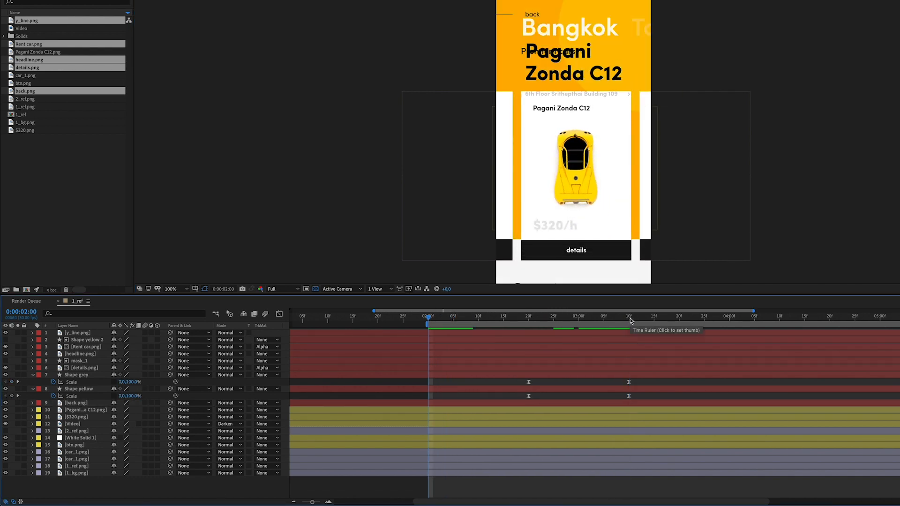
pyautogui.click(98, 438)
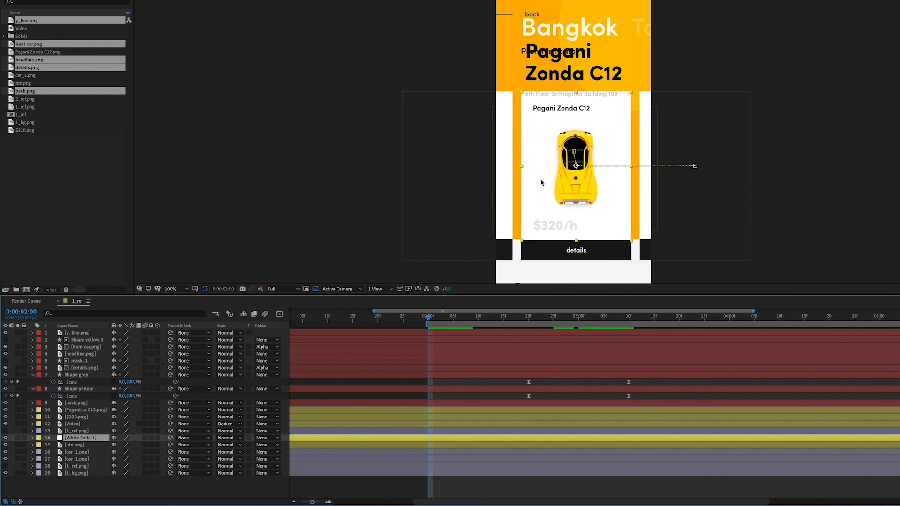
pyautogui.hotkey('ctrl', 'd')
pyautogui.press('Return')
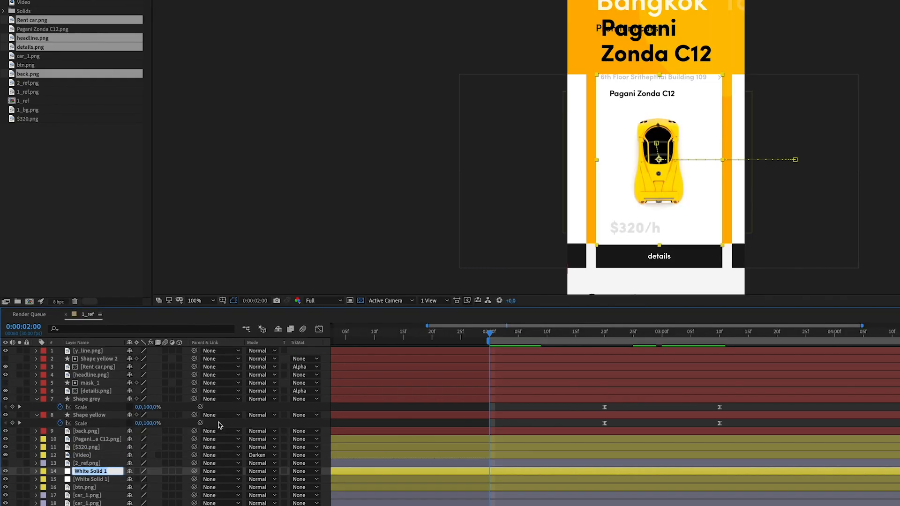
pyautogui.moveTo(89, 474); pyautogui.dragTo(93, 372)
pyautogui.click(304, 383)
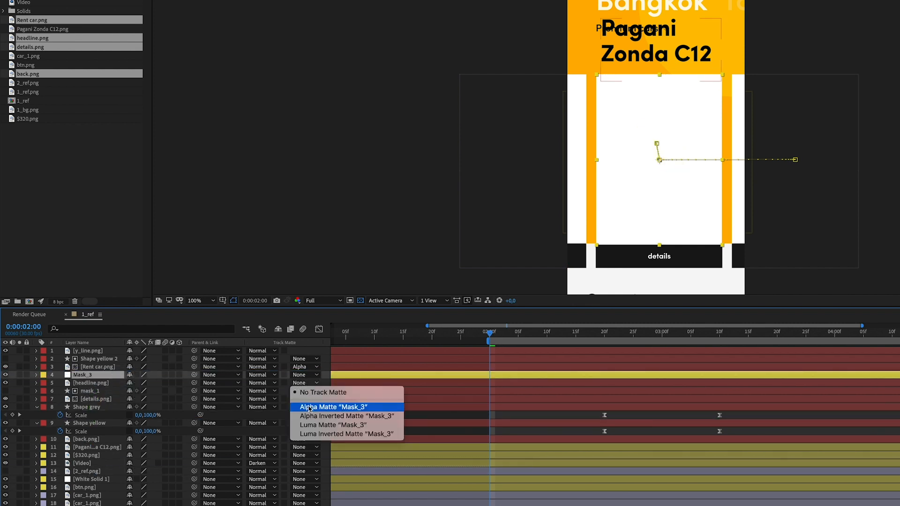
pyautogui.click(308, 406)
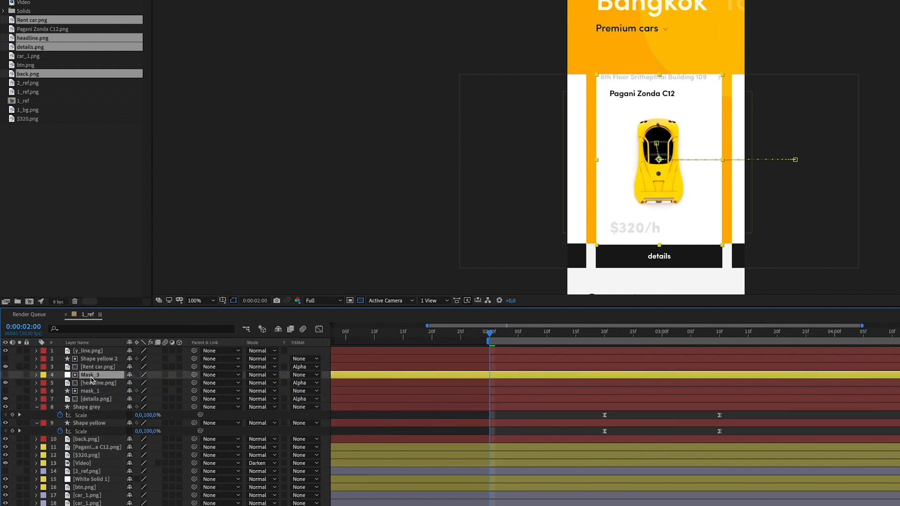
# Duplicate Mask_3, place the copy directly above back.png as its Alpha Matte, and play the transition from 0:00:02:00.
pyautogui.hotkey('ctrl', 'd')
pyautogui.moveTo(90, 375); pyautogui.dragTo(93, 447)
pyautogui.click(300, 448)
pyautogui.click(305, 472)
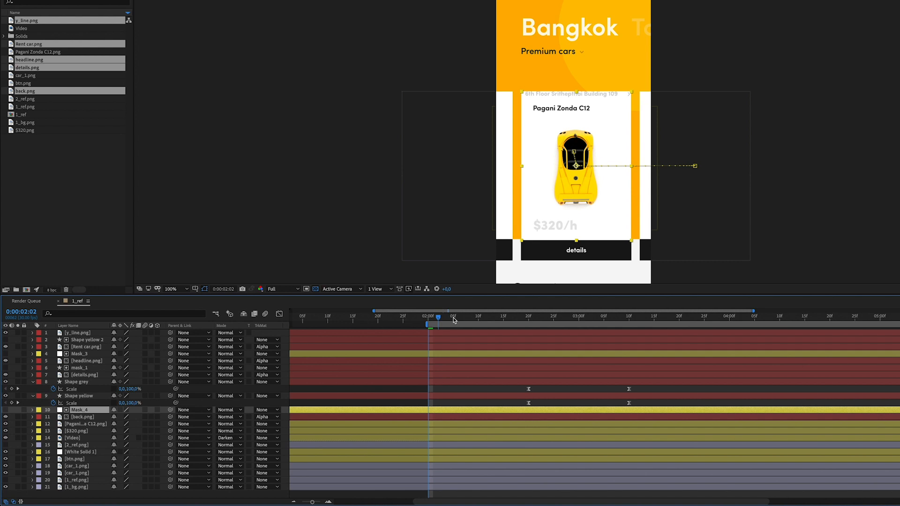
pyautogui.press('space')
pyautogui.moveTo(473, 318); pyautogui.dragTo(431, 332)
# Animate headline.png's Position from 395.5, 297.5 at 0:00:02:00 to 395.5, 417.5 at 0:00:03:00.
pyautogui.click(165, 404)
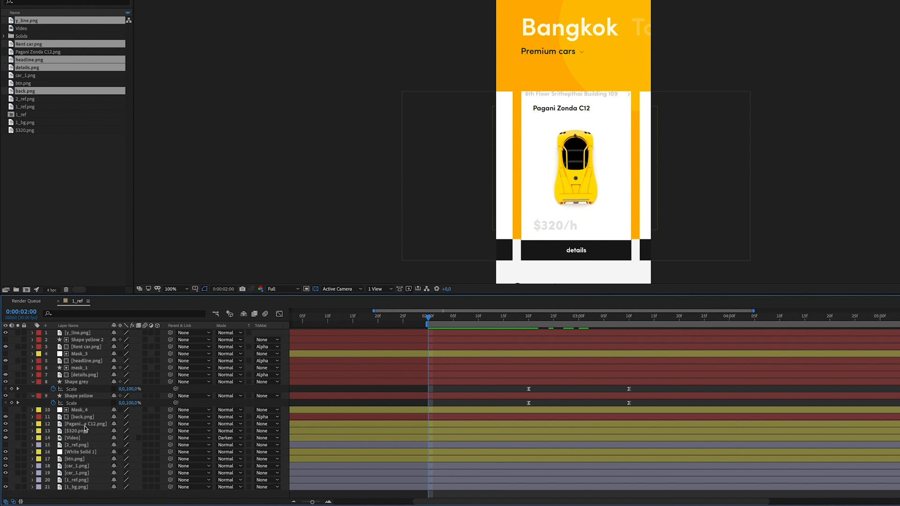
pyautogui.click(79, 363)
pyautogui.press('p')
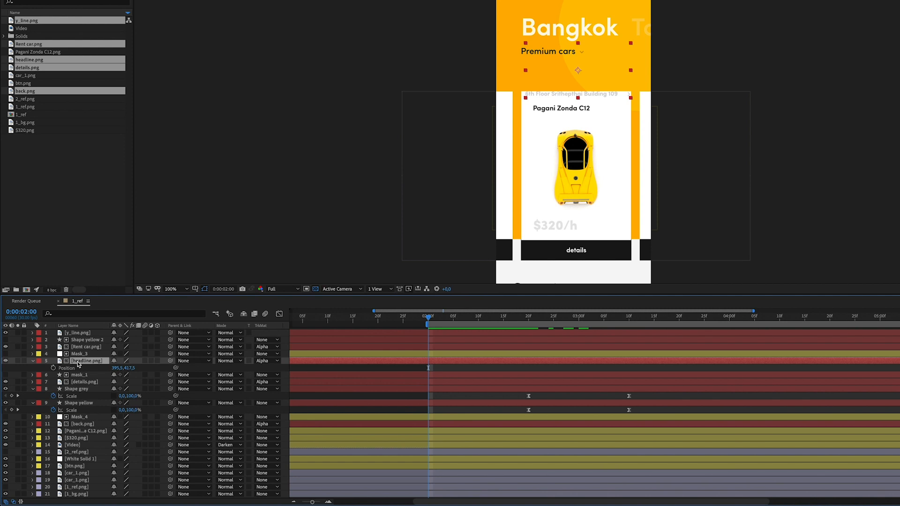
pyautogui.click(54, 368)
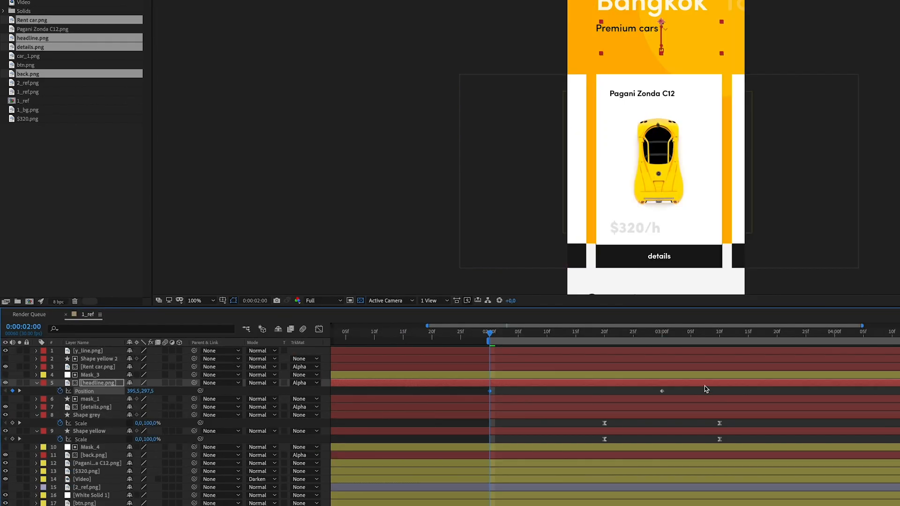
# Apply Easy Ease to headline.png's Position keyframes, shape the speed curve into a symmetrical bell, and preview the motion.
pyautogui.moveTo(704, 387); pyautogui.dragTo(486, 399)
pyautogui.click(318, 329)
pyautogui.moveTo(486, 352); pyautogui.dragTo(726, 413)
pyautogui.press('F9')
pyautogui.moveTo(517, 498); pyautogui.dragTo(542, 498)
pyautogui.moveTo(633, 498); pyautogui.dragTo(609, 501)
pyautogui.press('space')
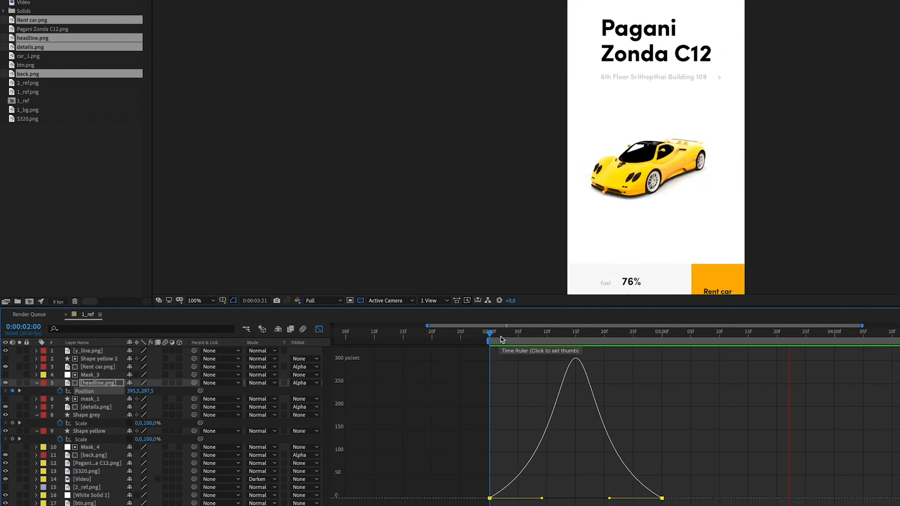
pyautogui.press('space')
# Show the 2_ref.png reference layer and draw a light grey circle with the Ellipse tool over its background circle.
pyautogui.press('F2')
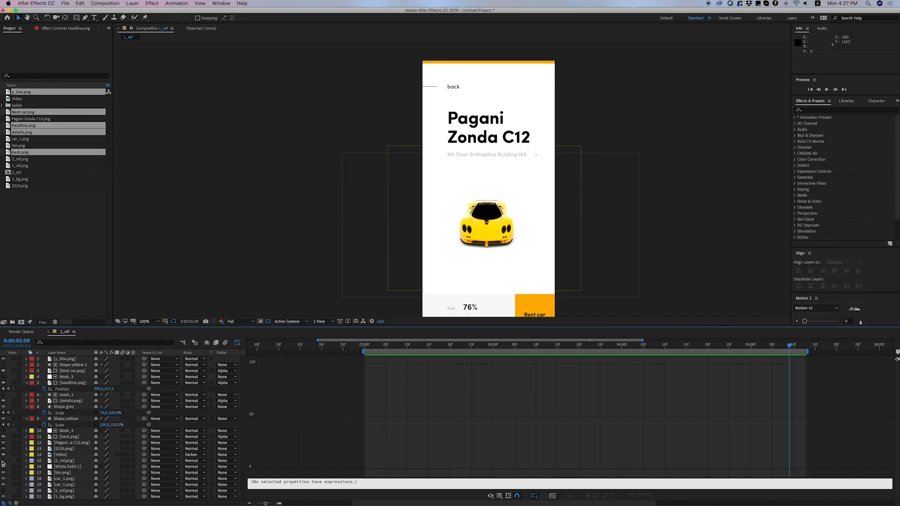
pyautogui.click(5, 489)
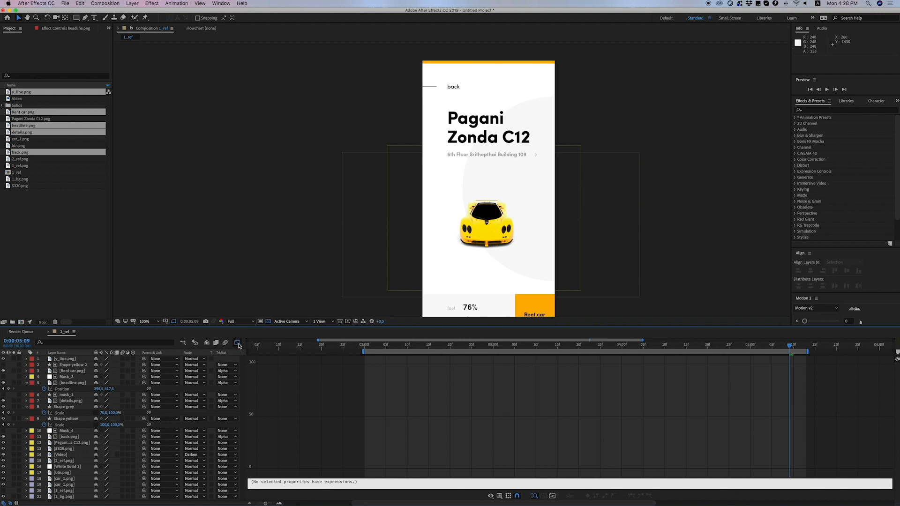
pyautogui.click(237, 342)
pyautogui.click(76, 20)
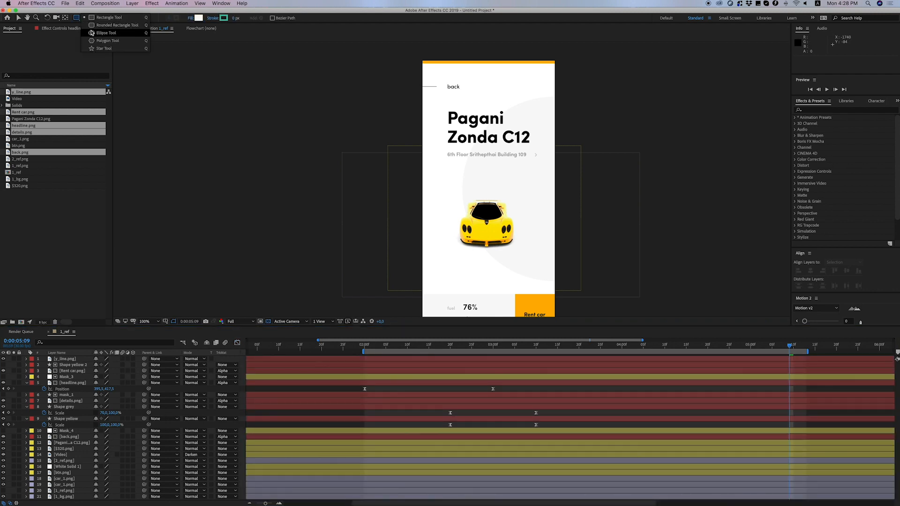
pyautogui.click(92, 33)
pyautogui.click(111, 249)
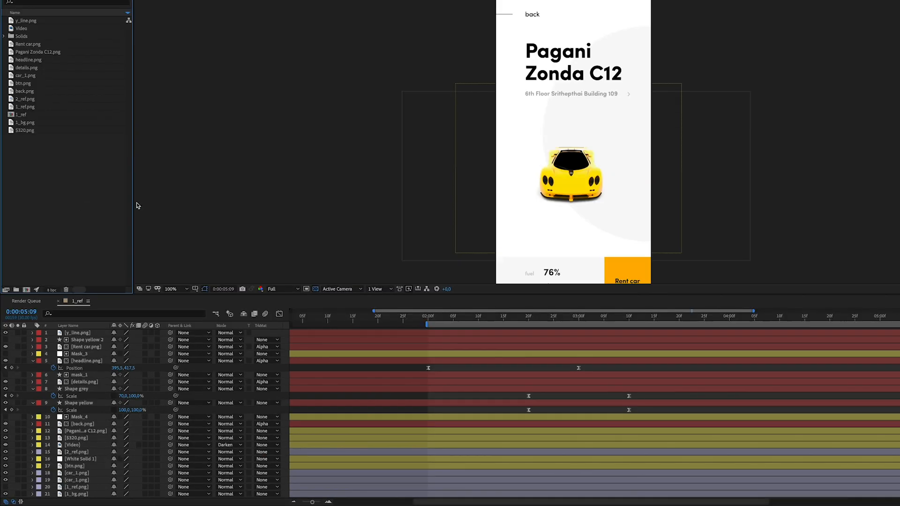
pyautogui.moveTo(650, 135); pyautogui.dragTo(757, 72)
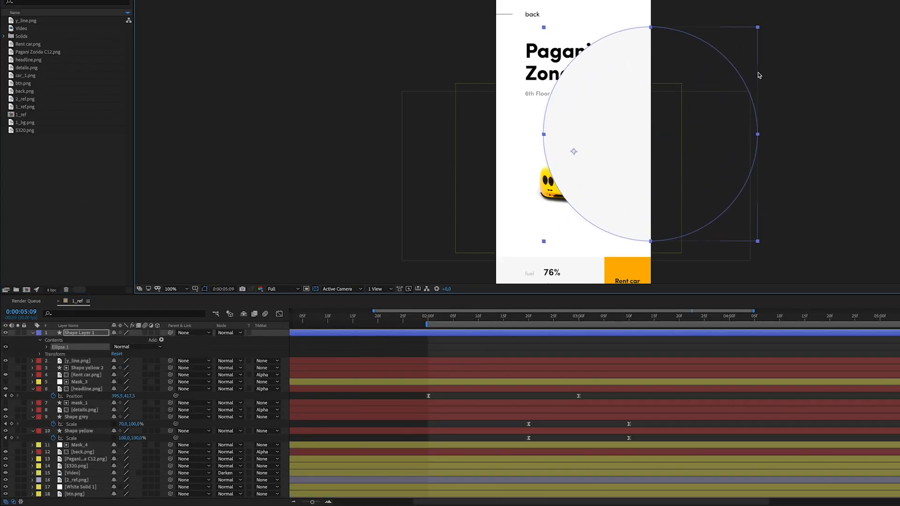
# Move the circle's anchor point to its centre and rename the shape layer Oval.
pyautogui.moveTo(573, 154); pyautogui.dragTo(650, 137)
pyautogui.click(212, 346)
pyautogui.click(70, 333)
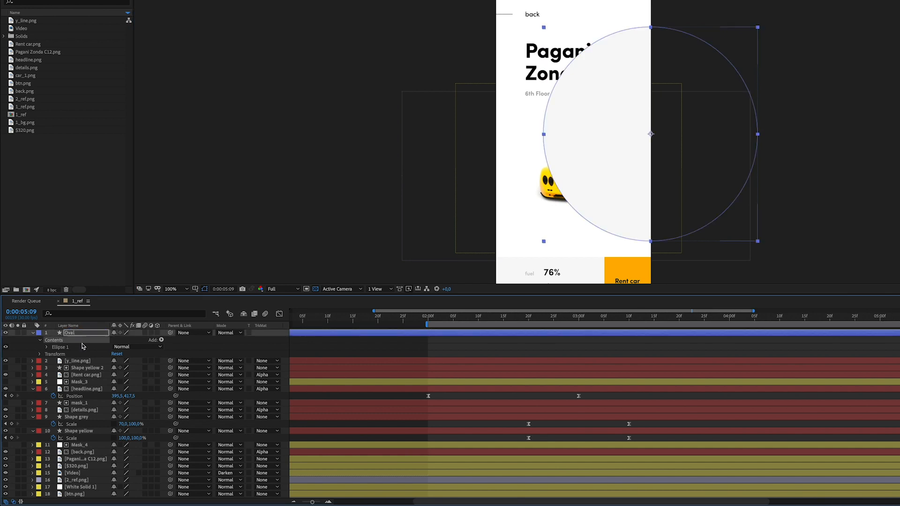
pyautogui.click(183, 354)
pyautogui.click(87, 332)
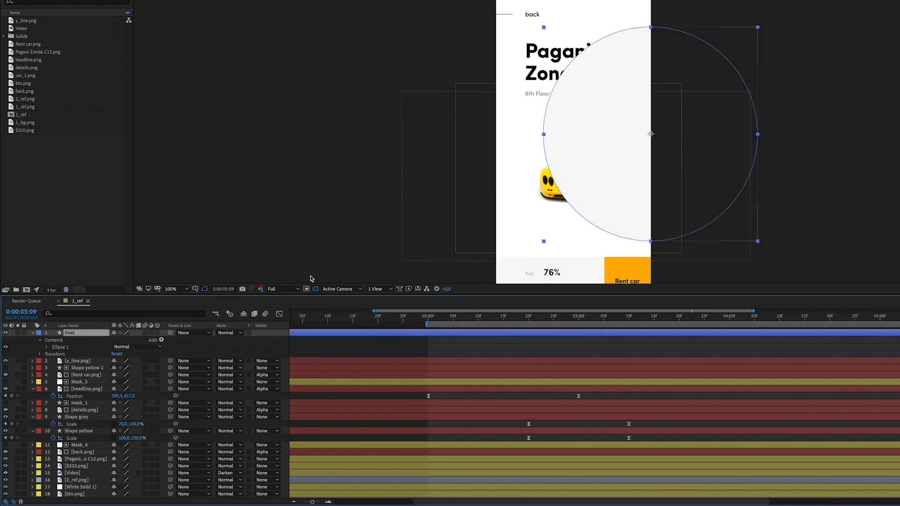
# Keyframe Oval's Scale from 0% at 0:00:02:00 to 100% at 0:00:03:00.
pyautogui.click(580, 319)
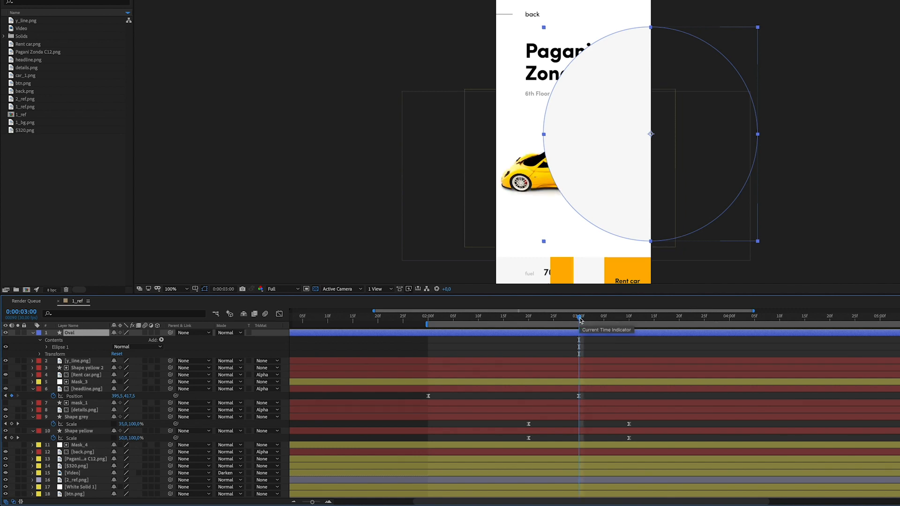
pyautogui.press('s')
pyautogui.click(54, 339)
pyautogui.press('j')
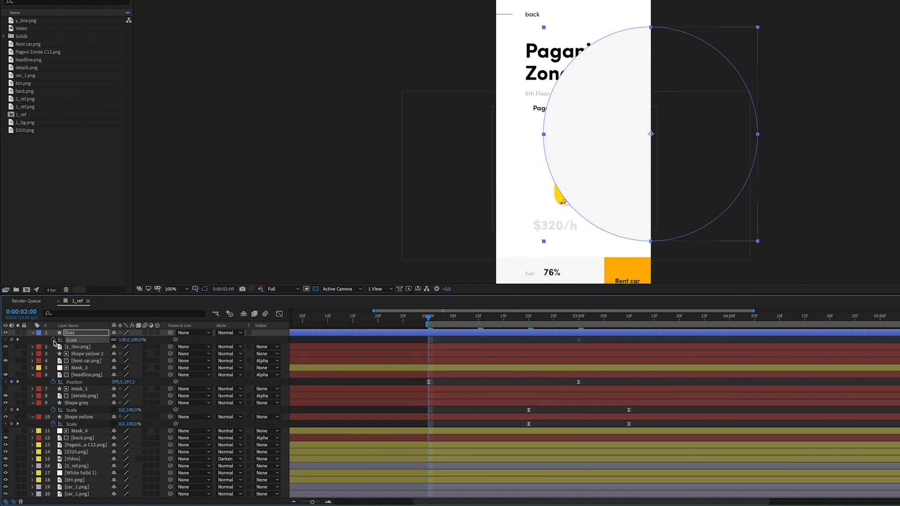
pyautogui.press('Return')
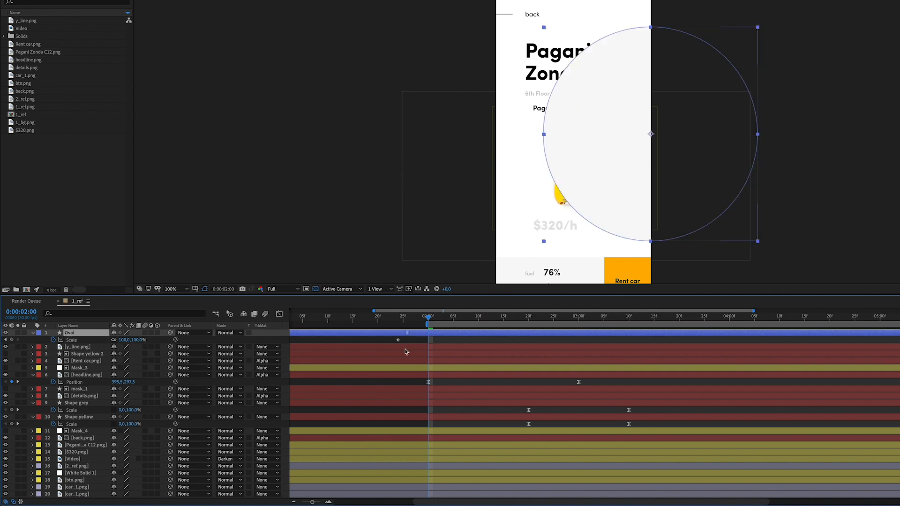
# Apply Easy Ease to Oval's Scale keyframes and lengthen their handles symmetrically in the speed graph.
pyautogui.hotkey('shift', 'F3')
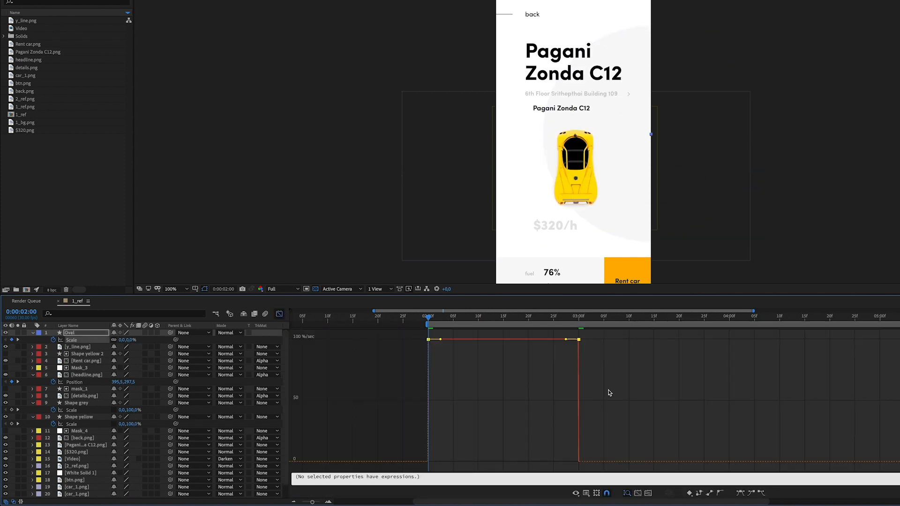
pyautogui.click(740, 493)
pyautogui.moveTo(453, 461); pyautogui.dragTo(473, 461)
pyautogui.moveTo(553, 461); pyautogui.dragTo(533, 462)
# Shift Oval's Scale keyframes 10 frames later, to 0:00:02:10 and 0:00:03:10, and preview the growing circle.
pyautogui.click(432, 319)
pyautogui.moveTo(411, 416); pyautogui.dragTo(631, 470)
pyautogui.hotkey('alt', 'shift', 'Right')
pyautogui.press('space')
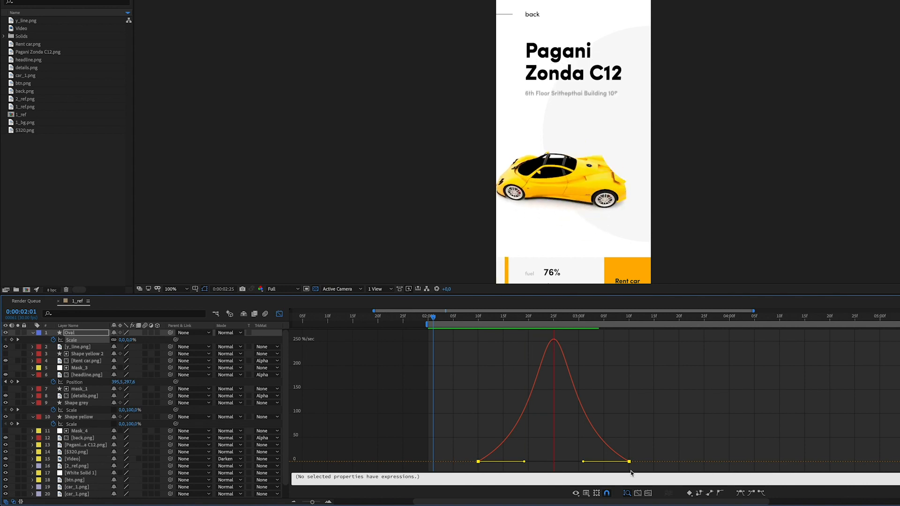
# Move the Oval layer directly below Video in the layer stack, behind the car and the text.
pyautogui.click(152, 384)
pyautogui.moveTo(68, 334); pyautogui.dragTo(75, 464)
pyautogui.scroll(-1, 140, 422)
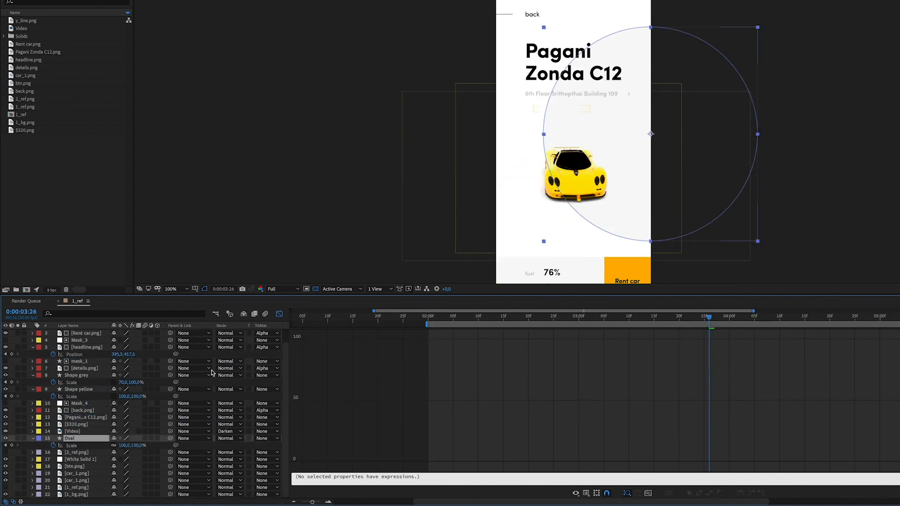
# Set the work area from 0:00:00:00 to about 0:00:07:00, enlarge the composition view, and play the whole animation from the start.
pyautogui.moveTo(426, 324); pyautogui.dragTo(258, 325)
pyautogui.press('-')
pyautogui.moveTo(704, 325); pyautogui.dragTo(723, 324)
pyautogui.moveTo(653, 319); pyautogui.dragTo(824, 322)
pyautogui.press('Home')
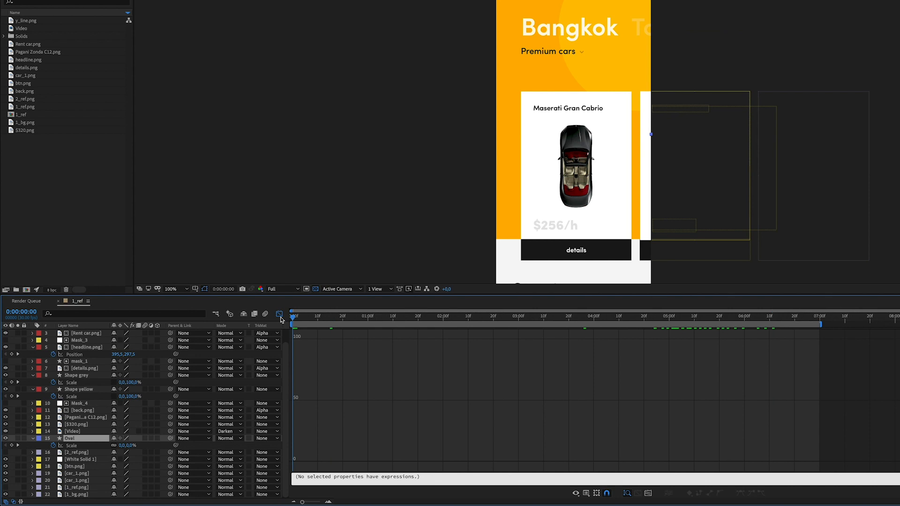
pyautogui.moveTo(428, 294); pyautogui.dragTo(429, 338)
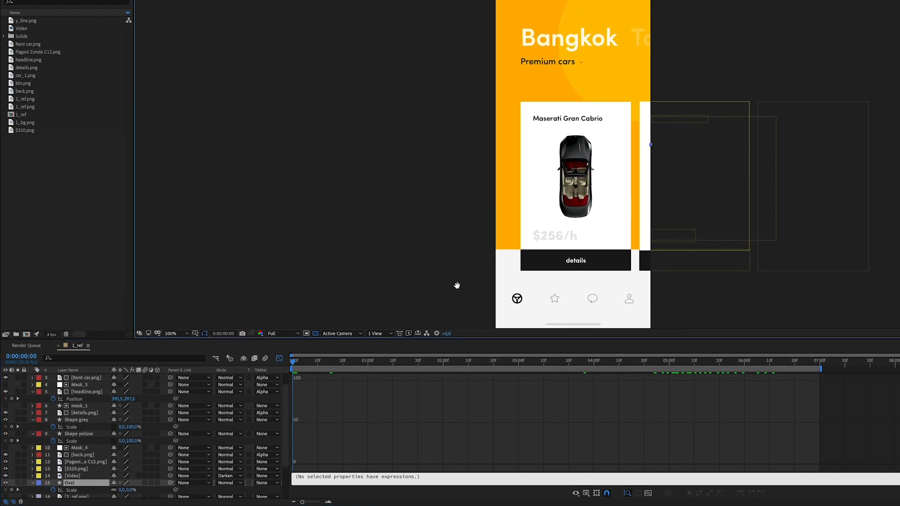
pyautogui.press('space')
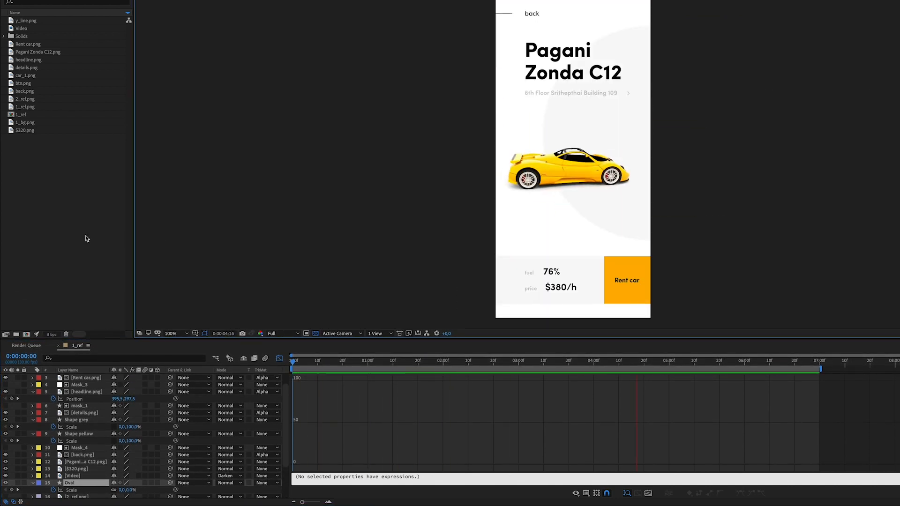